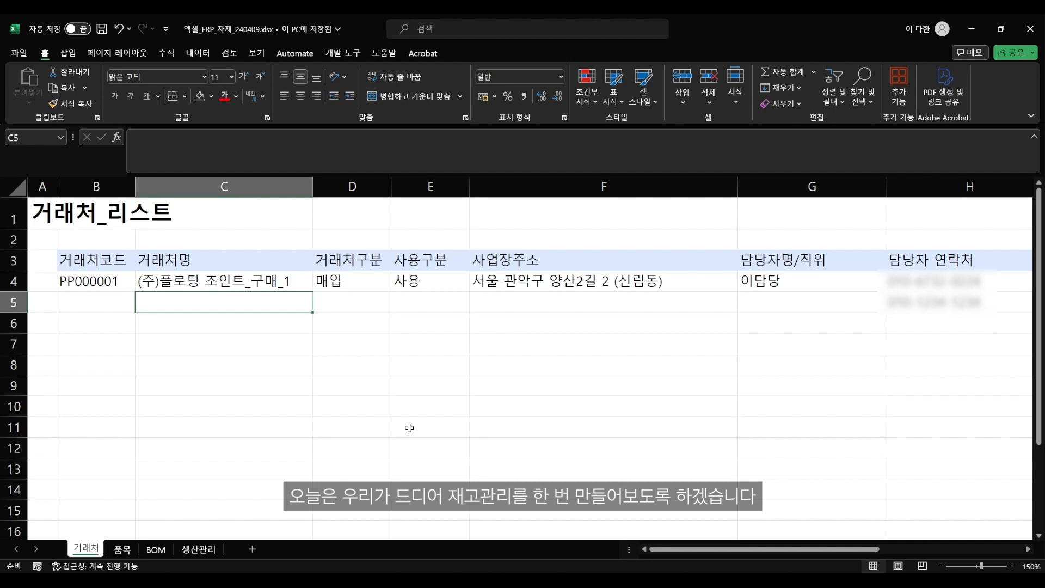
- Switch to the PowerPoint data-flow diagram and examine its 입/출고내역, 생산관리, 품목 and BOM tables
left_click(735, 583)
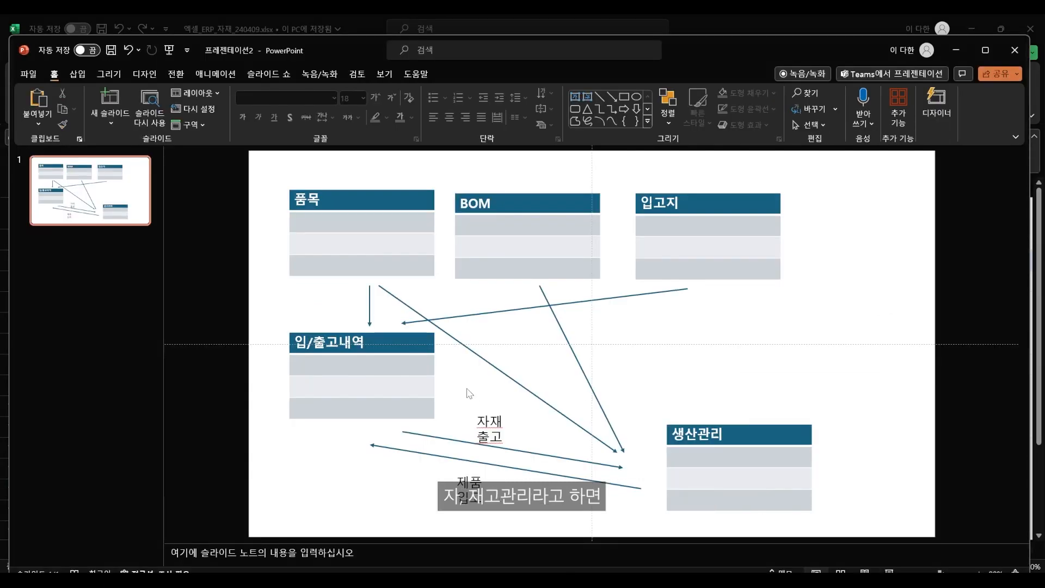
left_click(360, 345)
left_click_drag(363, 344, 294, 343)
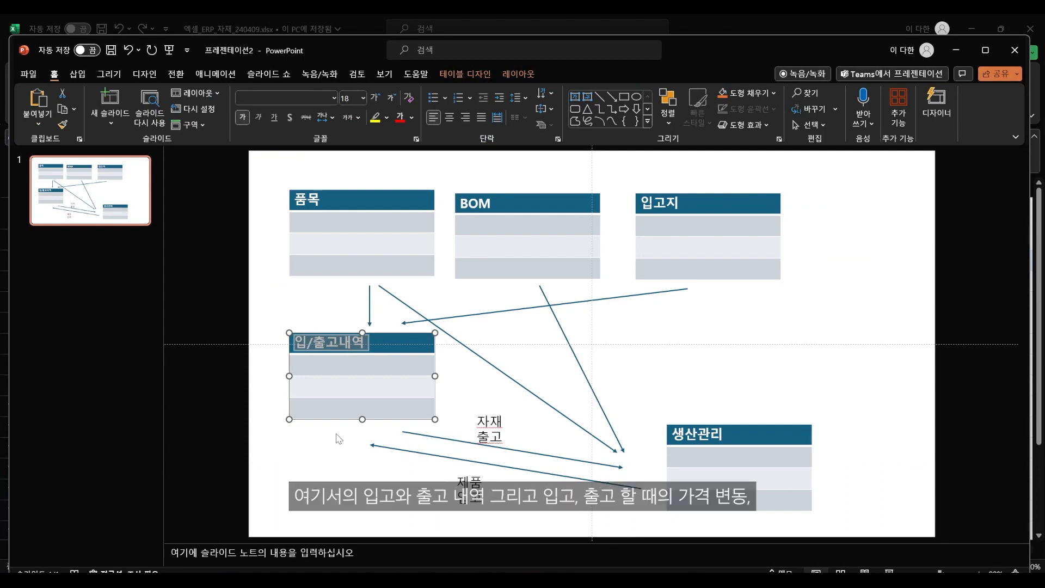
left_click(338, 476)
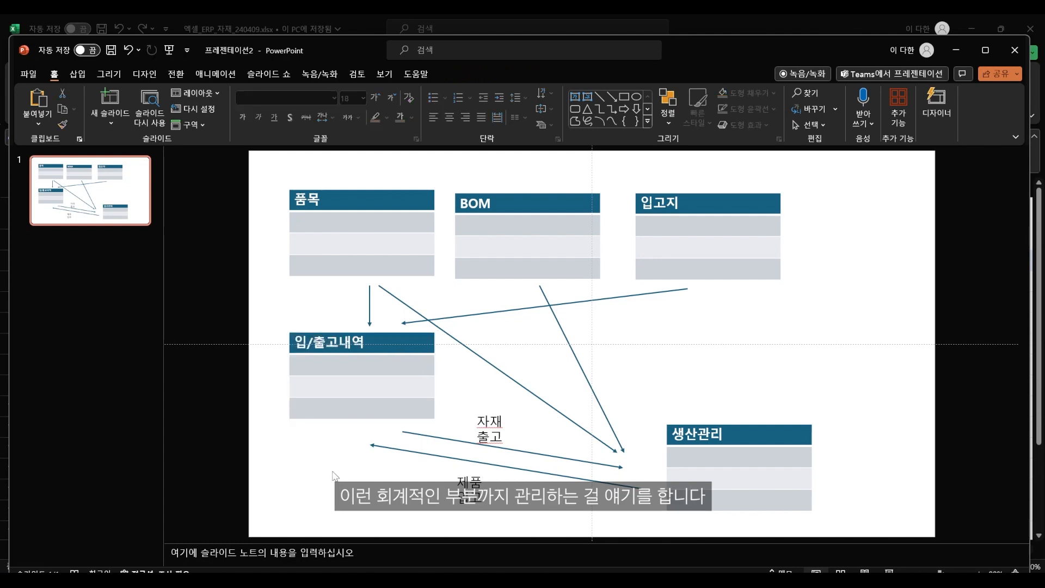
left_click(720, 435)
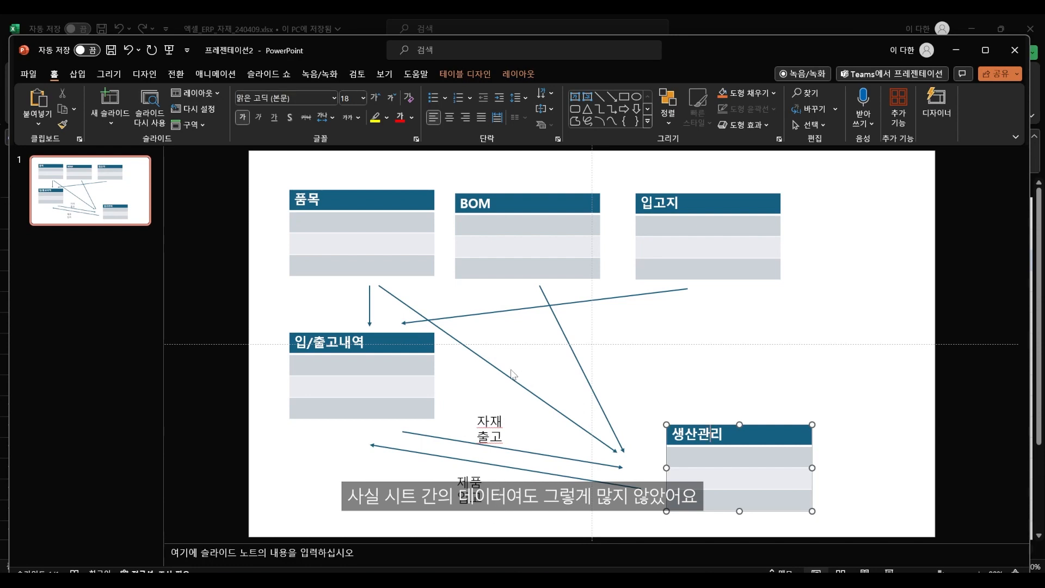
left_click(415, 200)
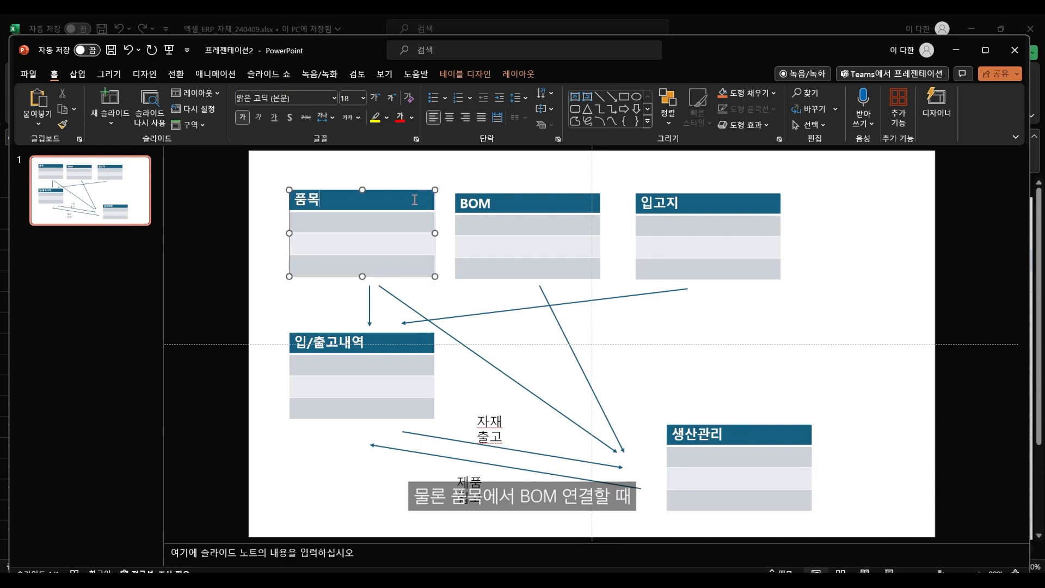
left_click(517, 202)
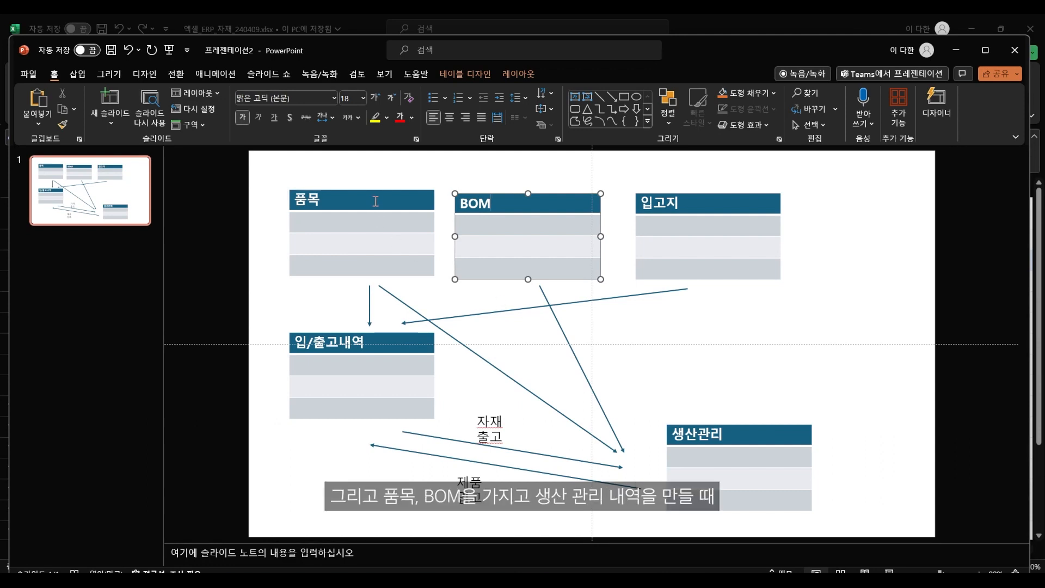
left_click(727, 430)
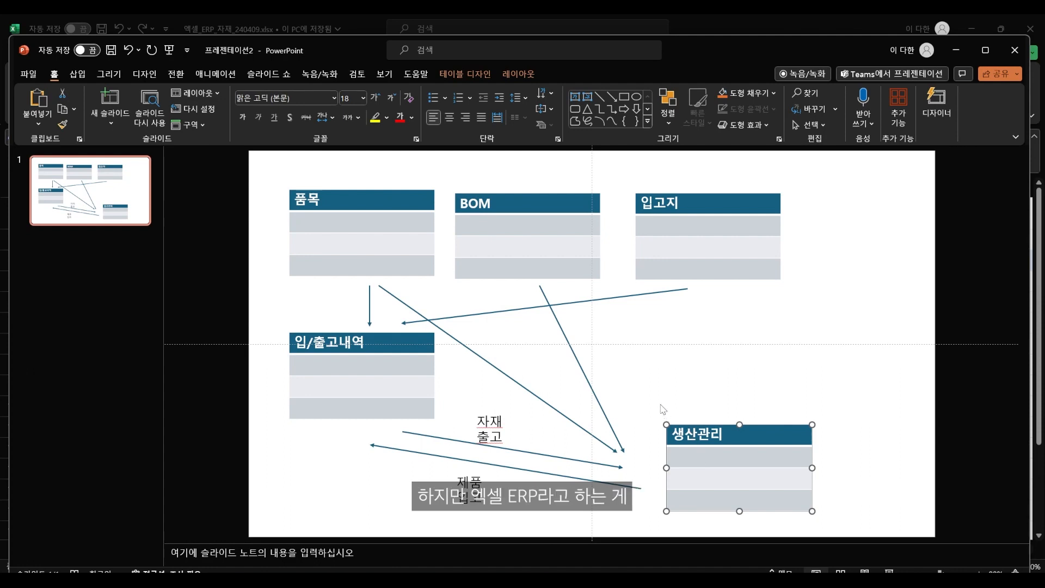
- Review how the 품목, BOM, 입고지 and 입/출고내역 tables connect to 생산관리 in the diagram
left_click(716, 315)
left_click(411, 184)
left_click(527, 197)
left_click(668, 210)
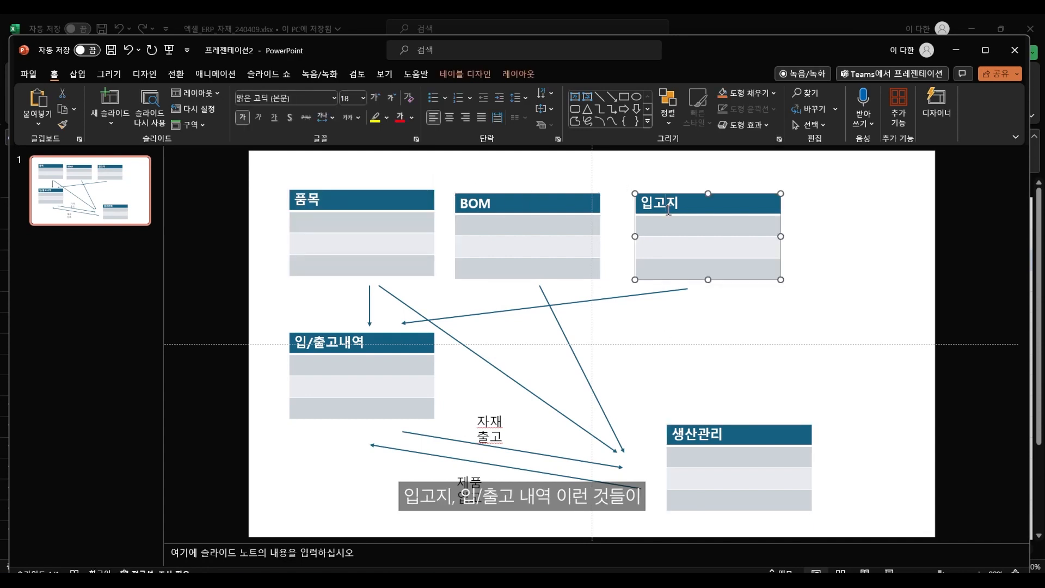
left_click(327, 338)
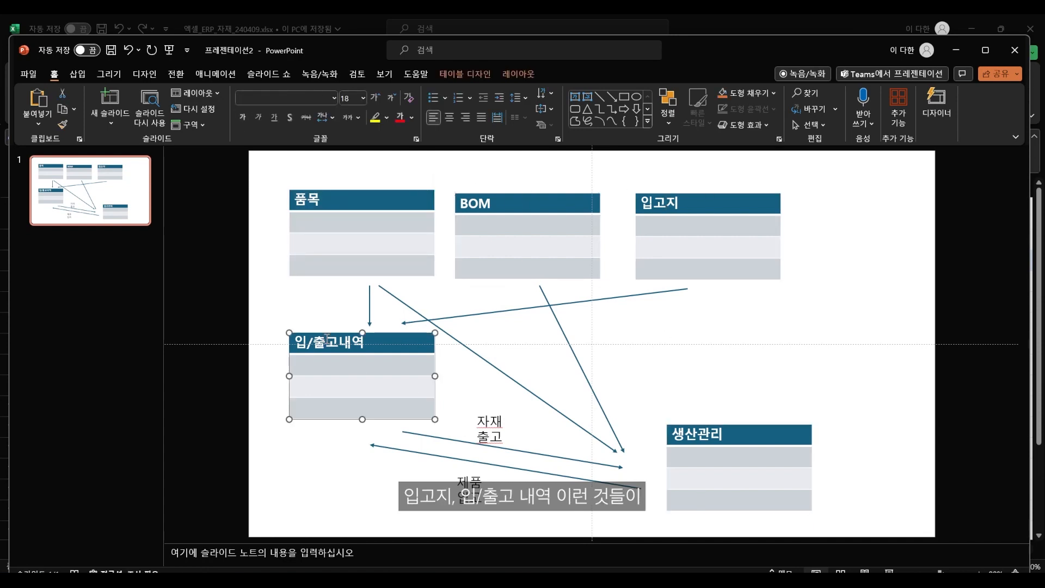
left_click(699, 434)
left_click(472, 446)
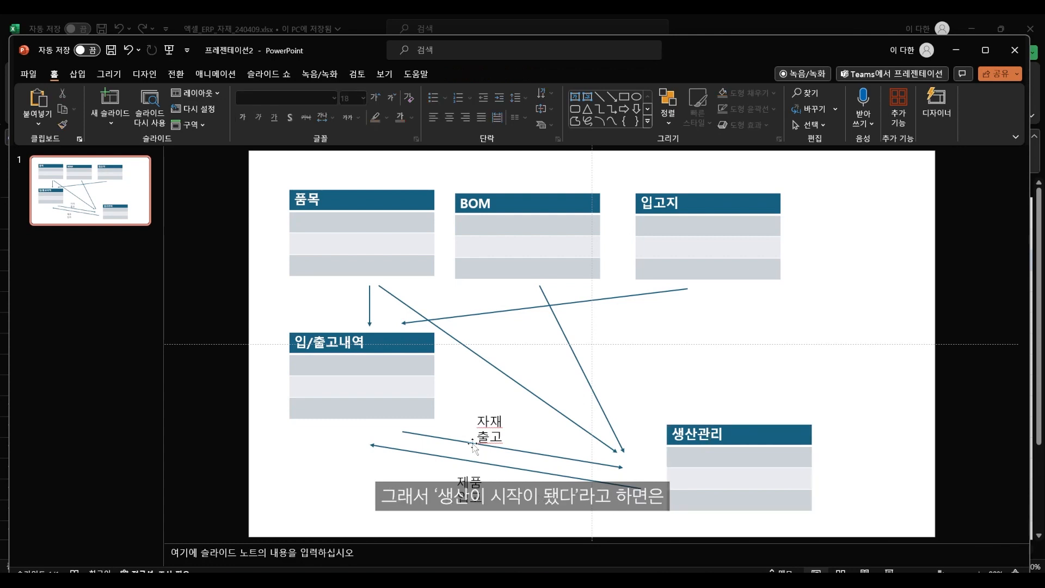
- Trace the 자재 출고 and 제품 입고 flows between 입/출고내역 and 생산관리, and examine the 입고지 table
left_click(783, 448)
left_click(525, 483)
left_click(345, 363)
left_click_drag(480, 416, 507, 438)
left_click(708, 458)
left_click_drag(458, 480, 483, 500)
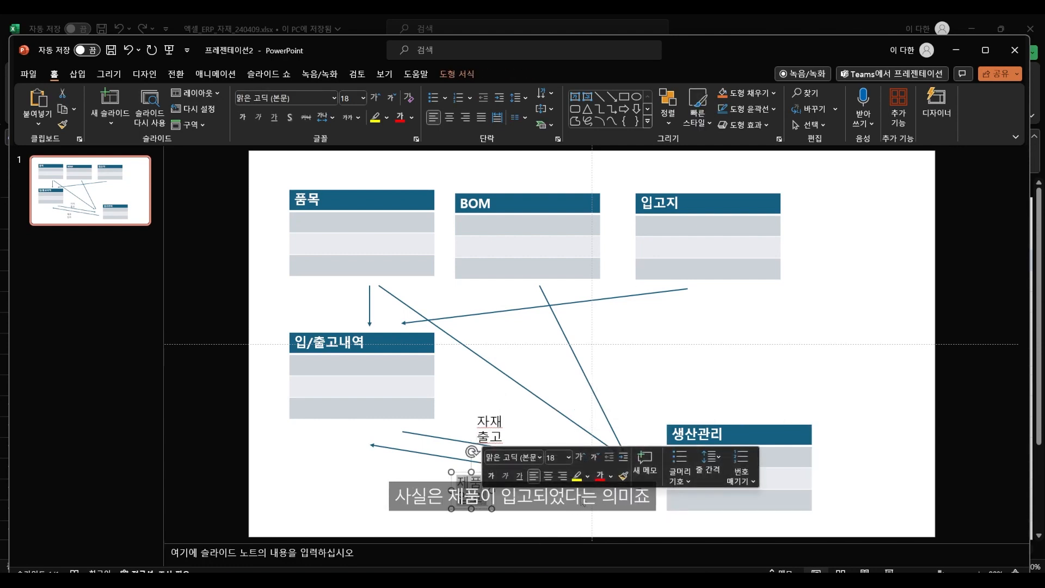
left_click(719, 198)
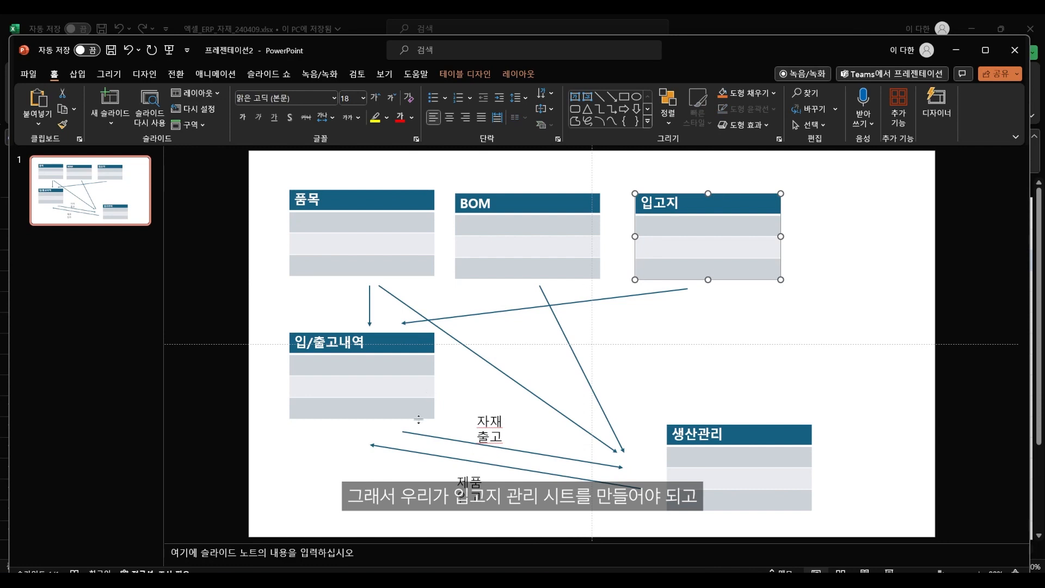
left_click(397, 342)
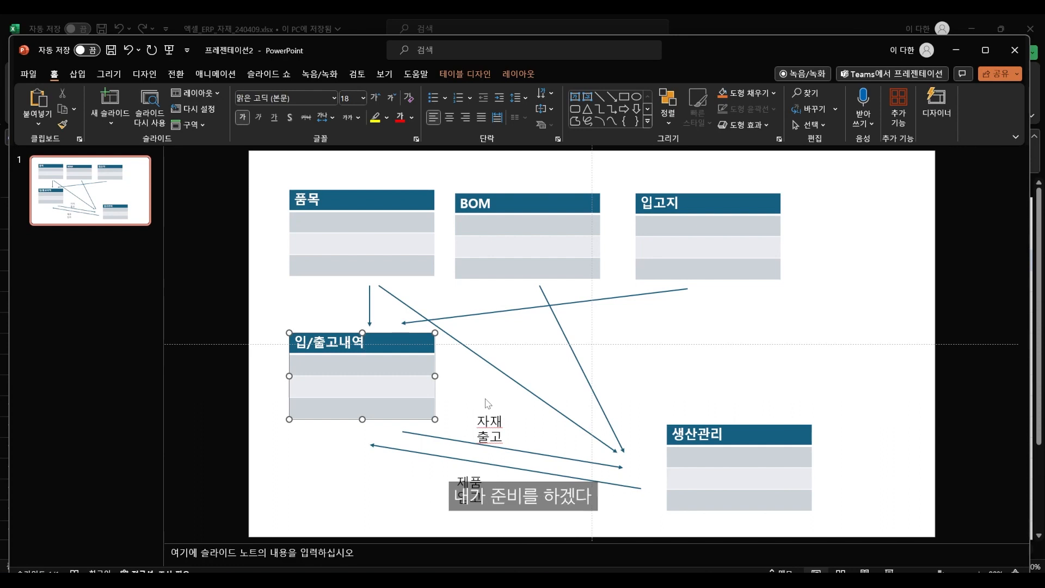
left_click(354, 499)
- Switch to the Excel workbook 엑셀_ERP_자재_240409.xlsx and look through its 거래처, 품목 and BOM sheets
mouse_move(667, 580)
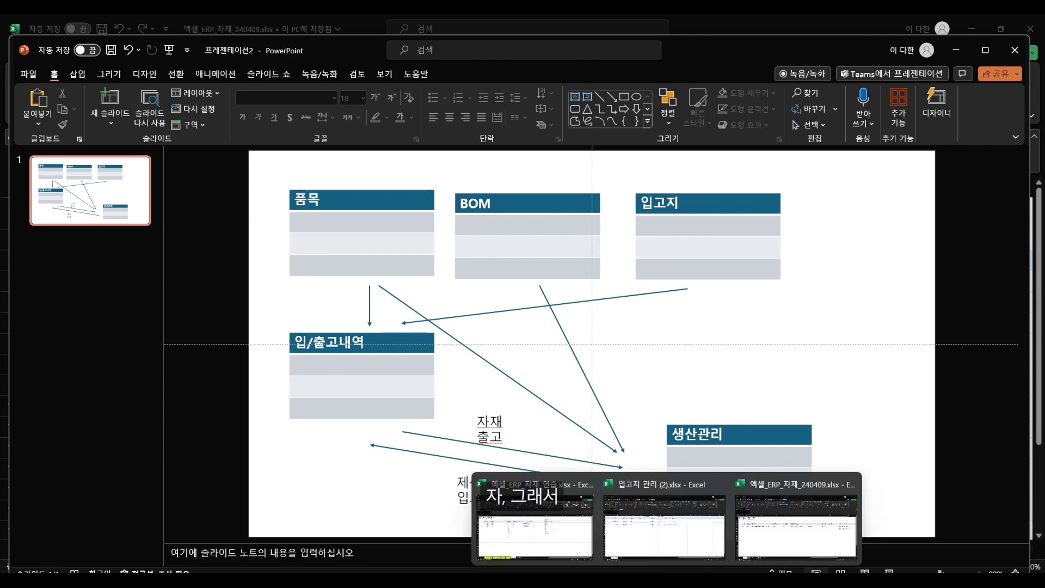
left_click(795, 524)
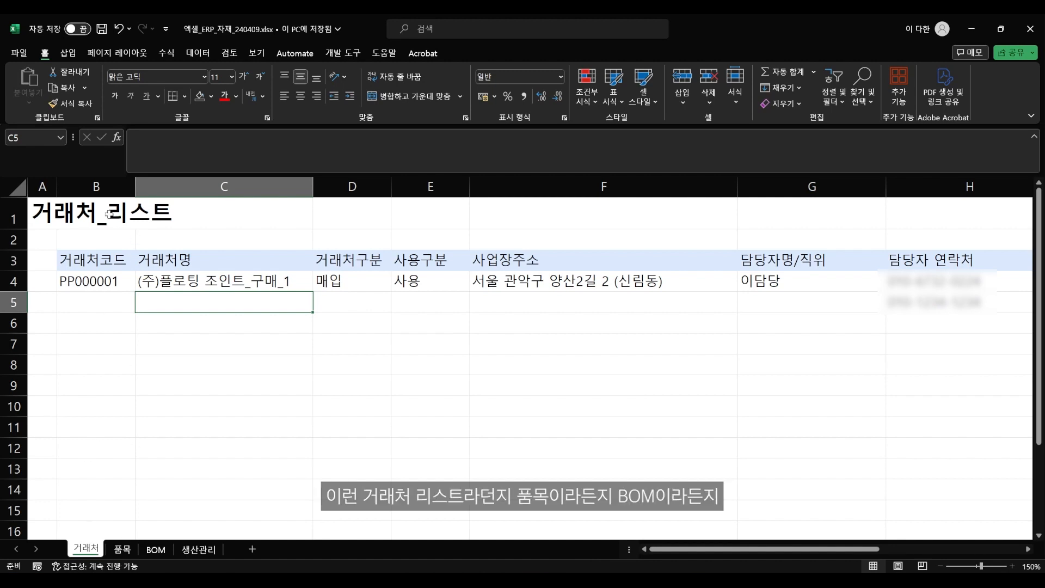
left_click(155, 281)
left_click(122, 550)
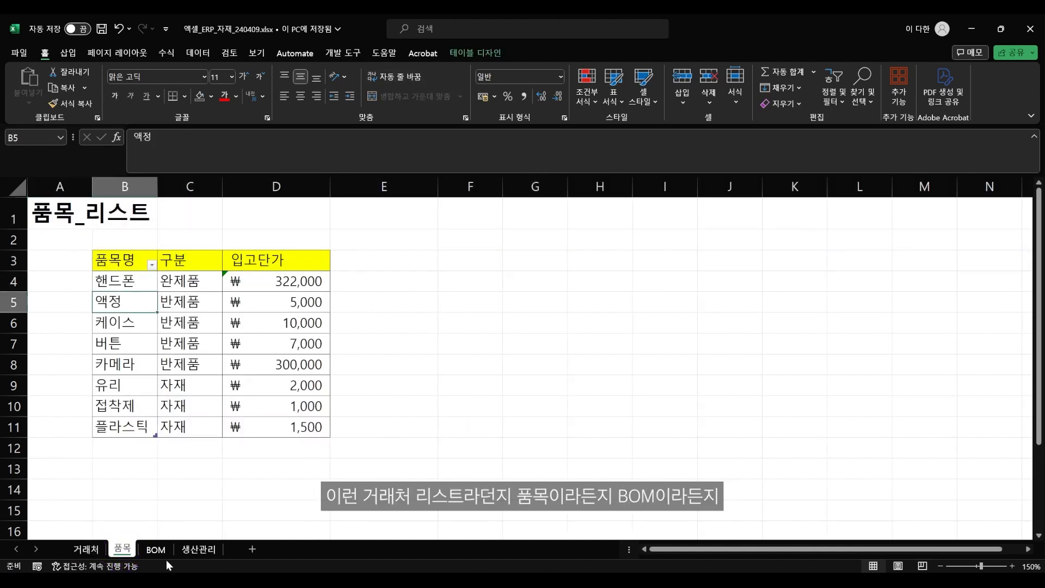
left_click(156, 549)
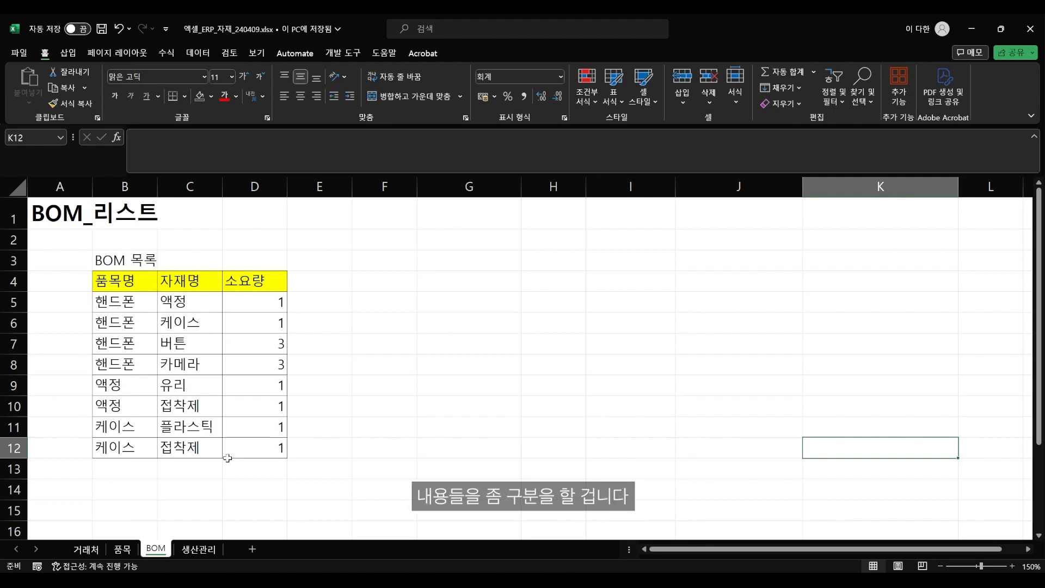
left_click(86, 549)
left_click(123, 550)
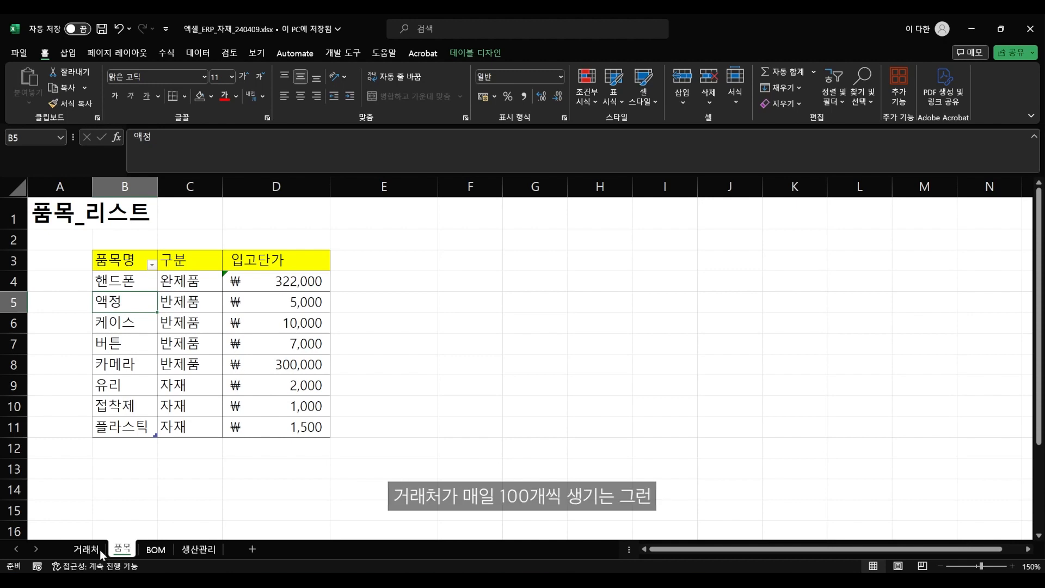
- Group the sheets from 거래처 to BOM and set their tab color to yellow
left_click(103, 553)
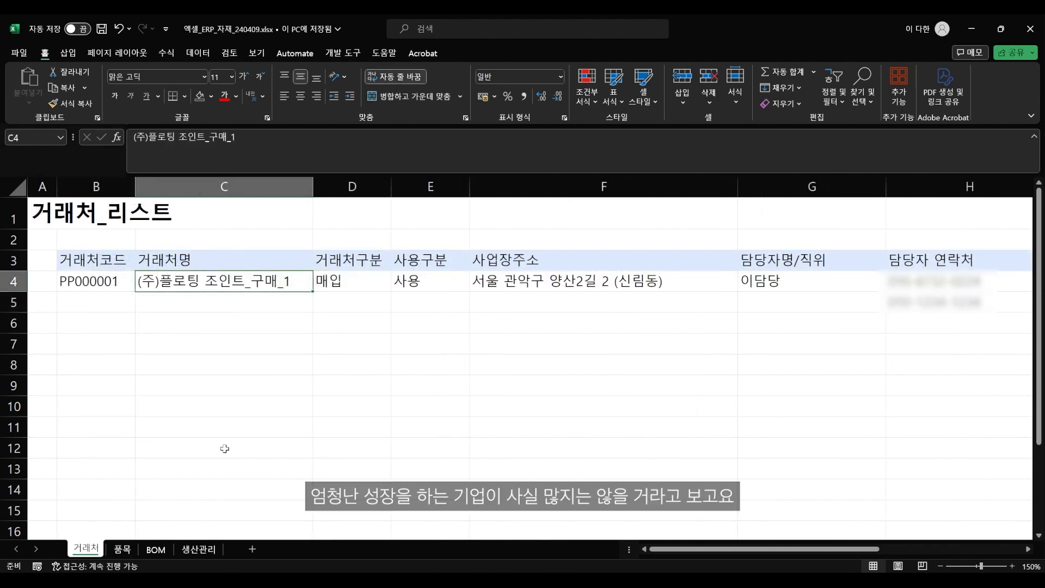
left_click(157, 549, "shift")
right_click(165, 550)
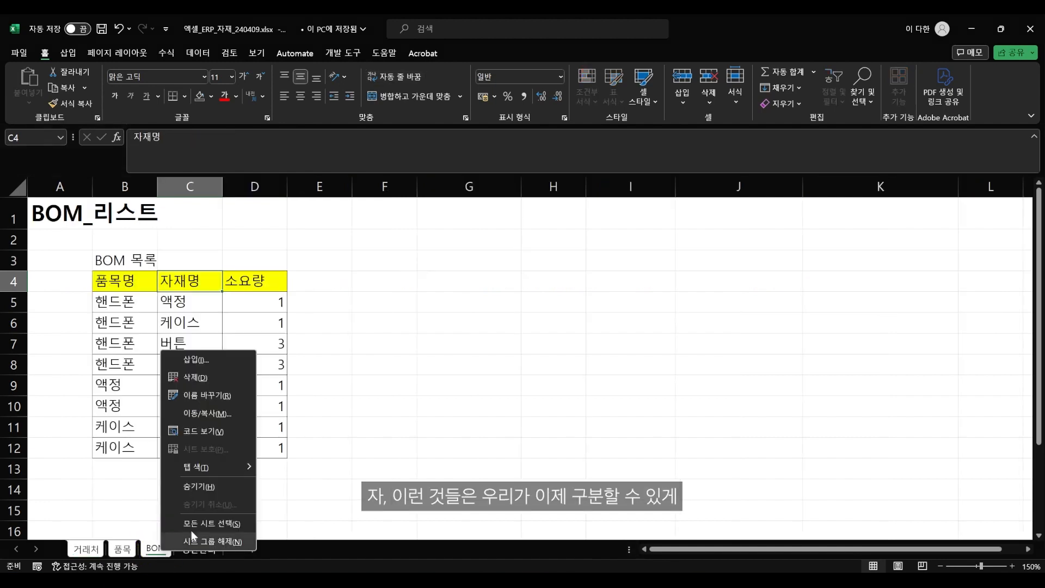
mouse_move(228, 472)
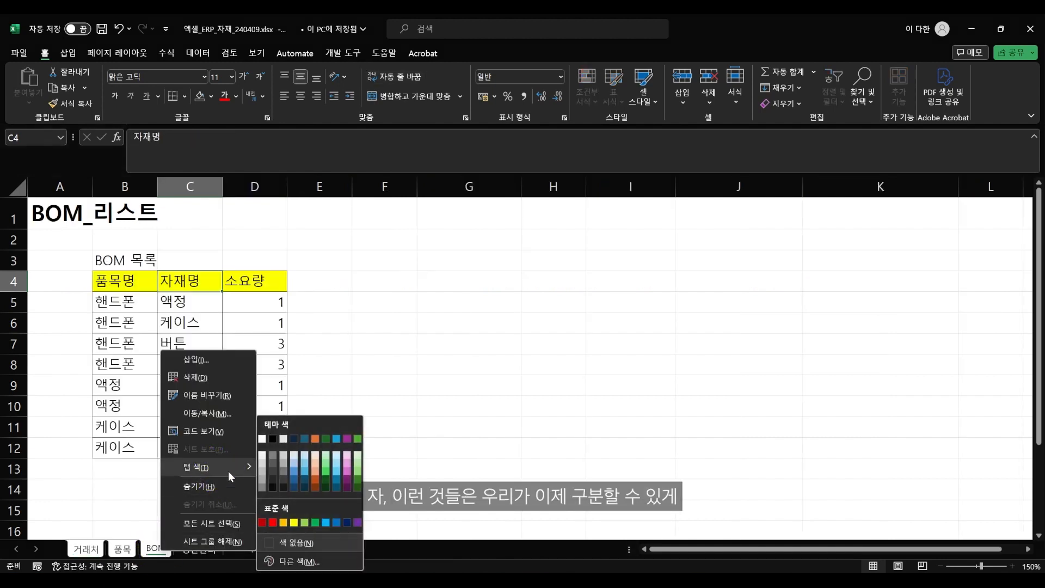
left_click(299, 523)
left_click(469, 469)
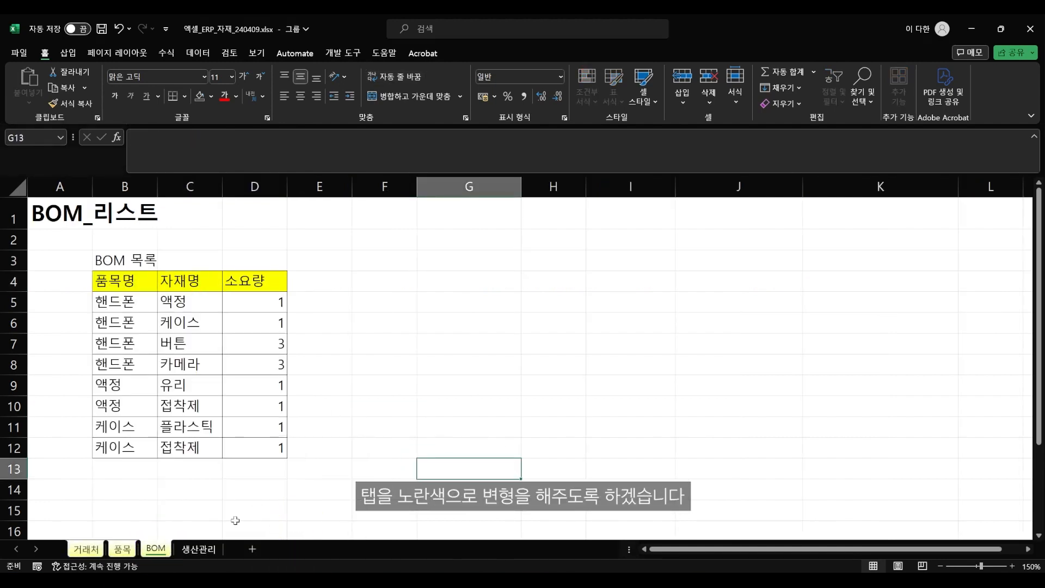
- Add a new sheet after BOM and name it 입고지
left_click(253, 547)
double_click(205, 550)
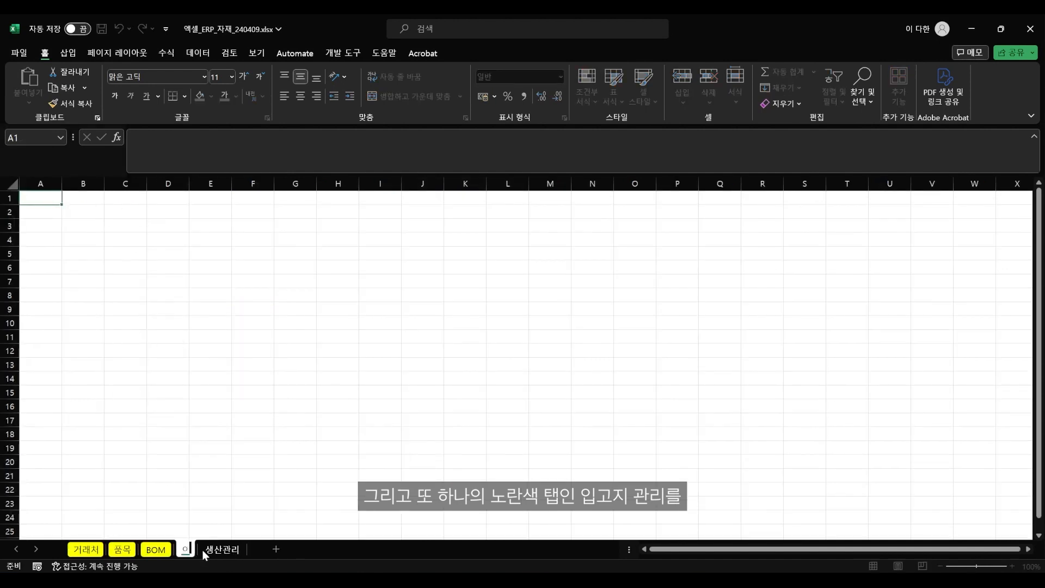
type("입고지관ㄹ")
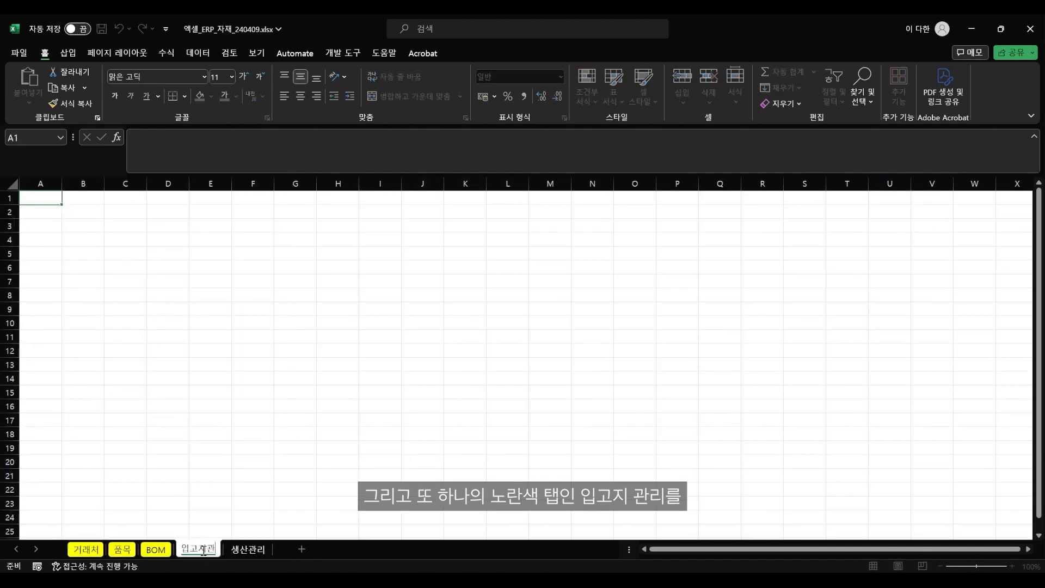
key("BackSpace")
key("BackSpace")
key("Return")
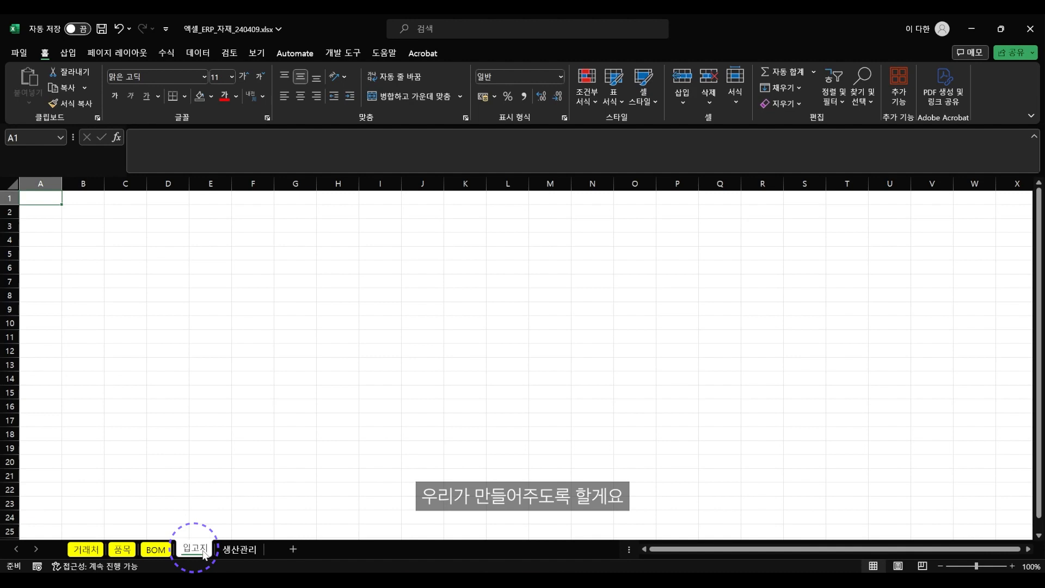
- Copy the title in A1 of the 거래처 sheet to A1 of 입고지 and change it to 입고지_리스트
left_click(95, 550)
left_click(49, 209)
key("ctrl+c")
left_click(188, 548)
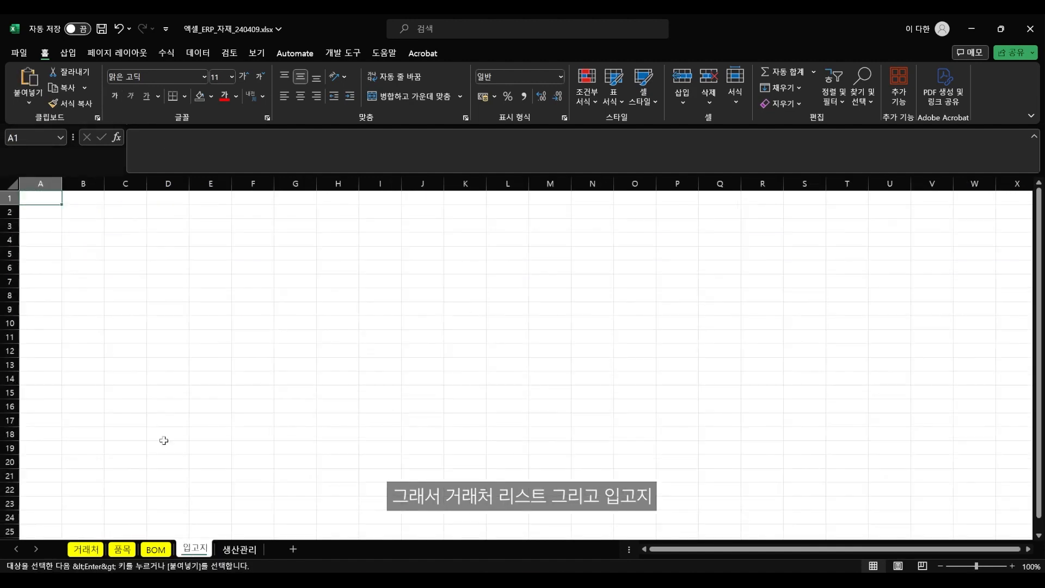
key("ctrl+v")
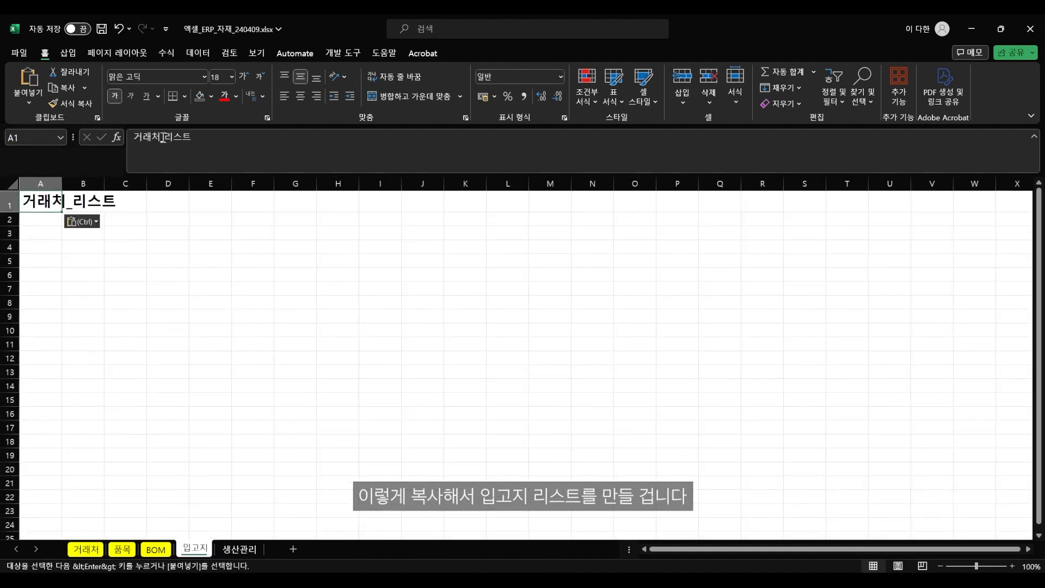
left_click_drag(162, 138, 134, 138)
type("입고지")
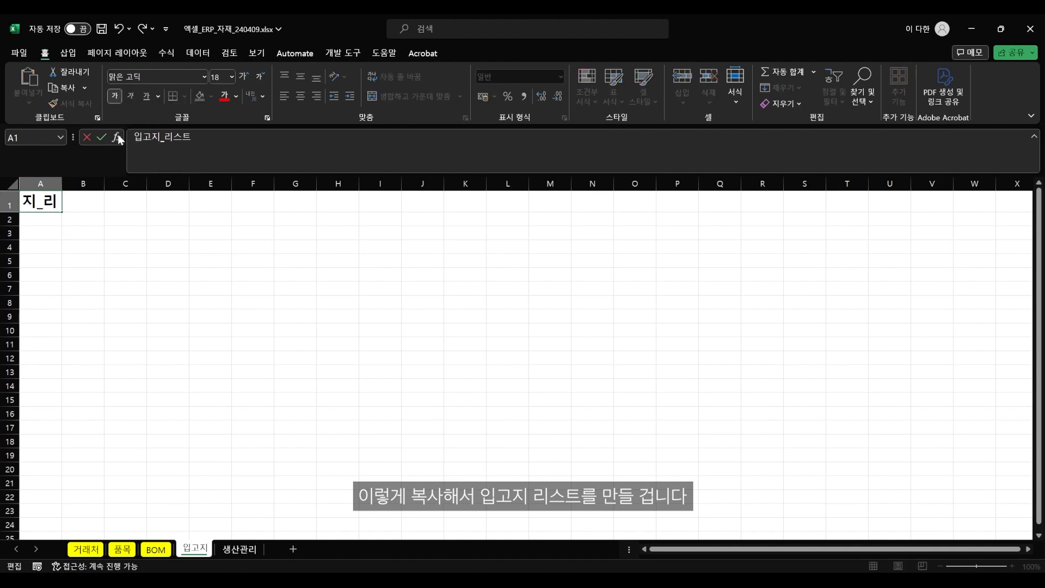
key("Return")
left_click(194, 348)
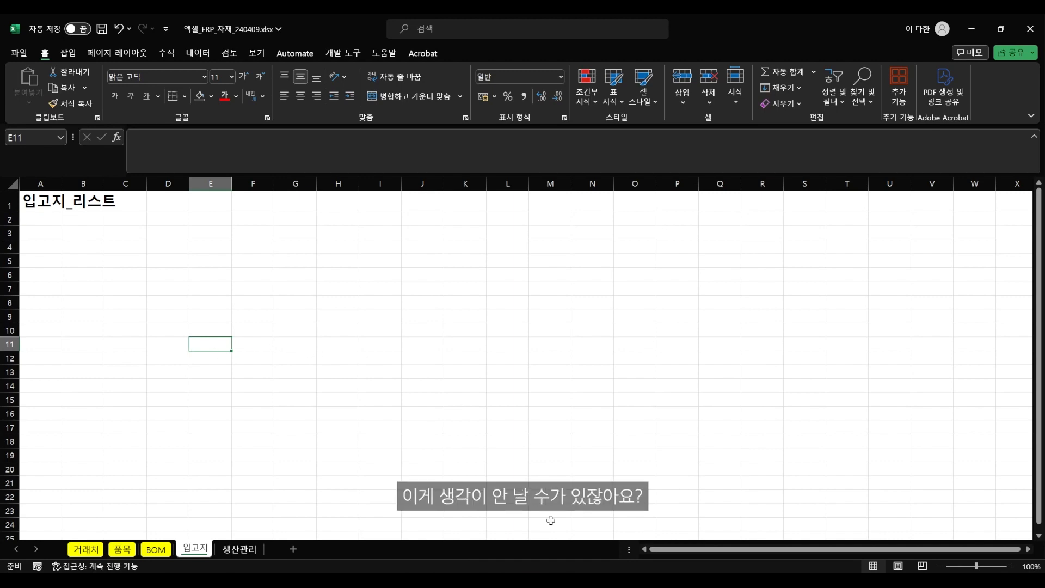
- Check ORCA's 입고지 관리 page and copy A1:H3 of 입고지 관리 (2).xlsx to the 입고지 sheet starting at B3
key("alt+Tab")
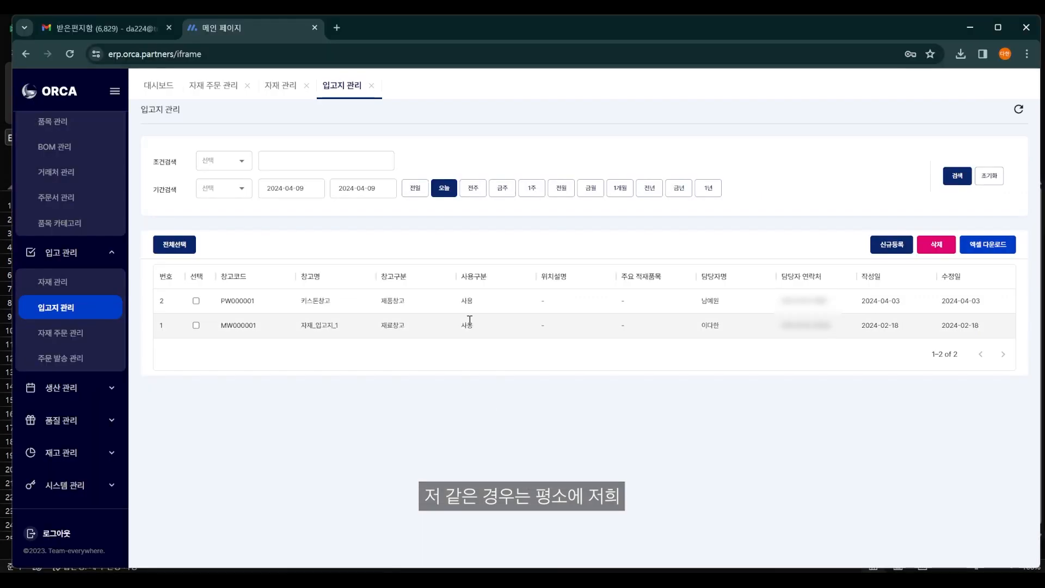
left_click(86, 307)
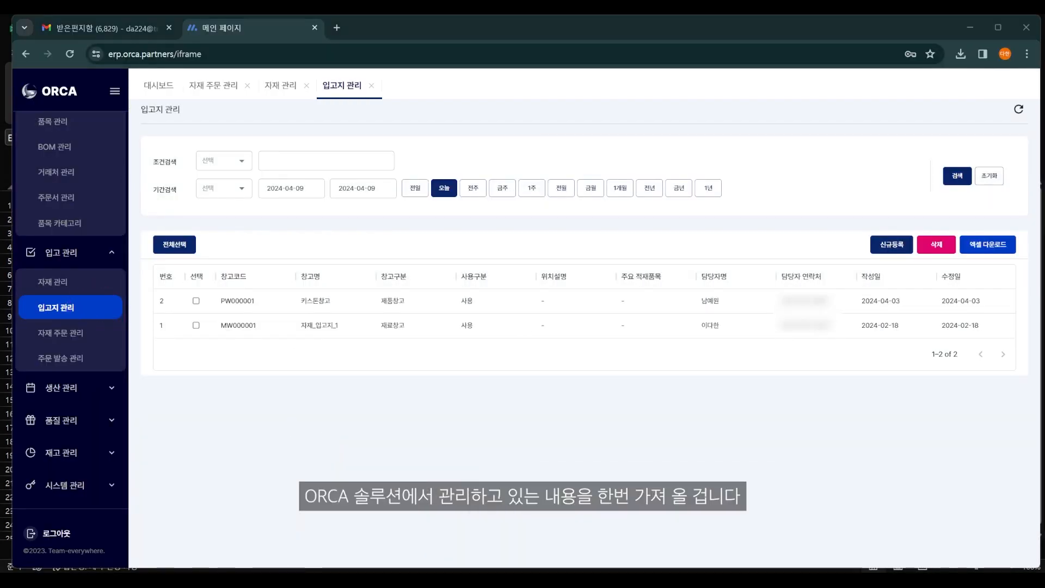
mouse_move(661, 569)
left_click(647, 539)
left_click(444, 362)
left_click_drag(58, 204, 493, 266)
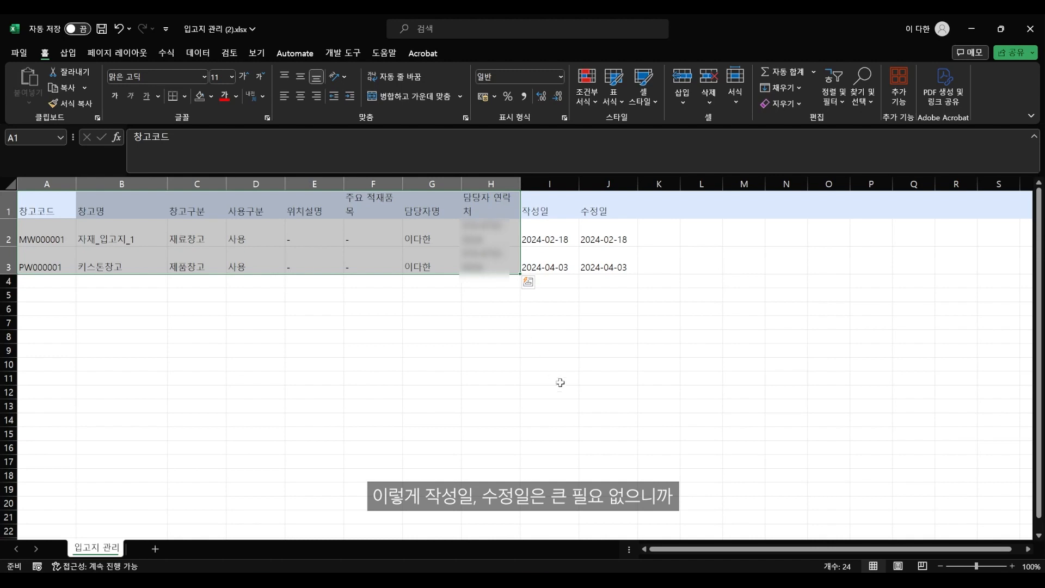
key("ctrl+c")
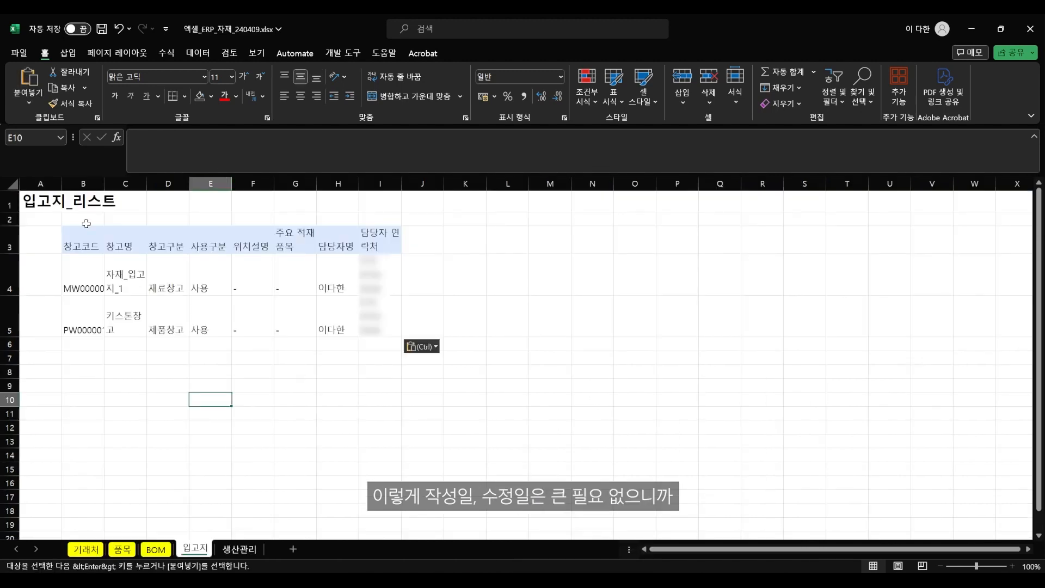
- Vertically center the contents of rows 3 to 5 on the 입고지 sheet
left_click_drag(8, 239, 8, 306)
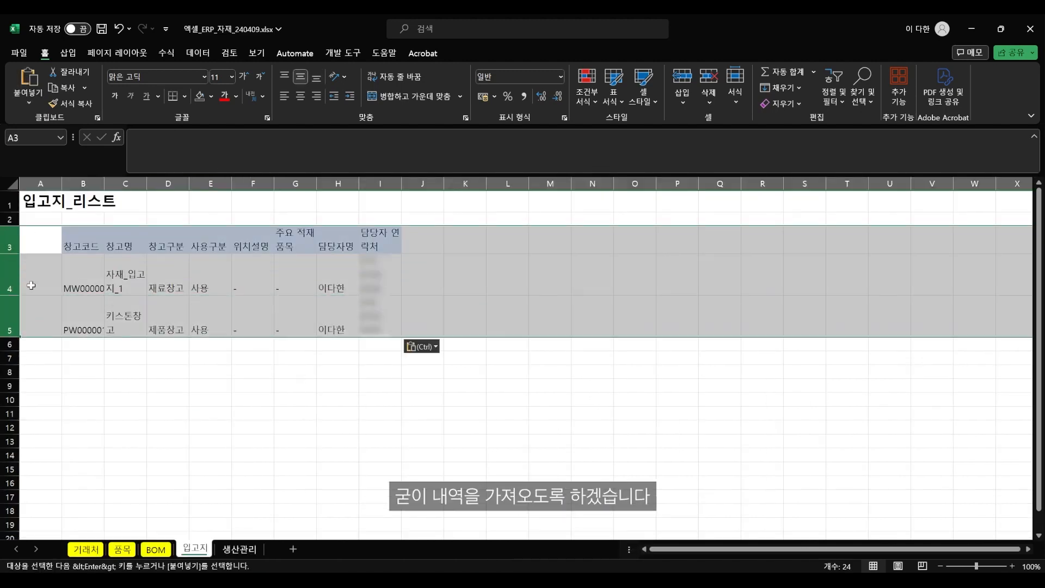
left_click(305, 79)
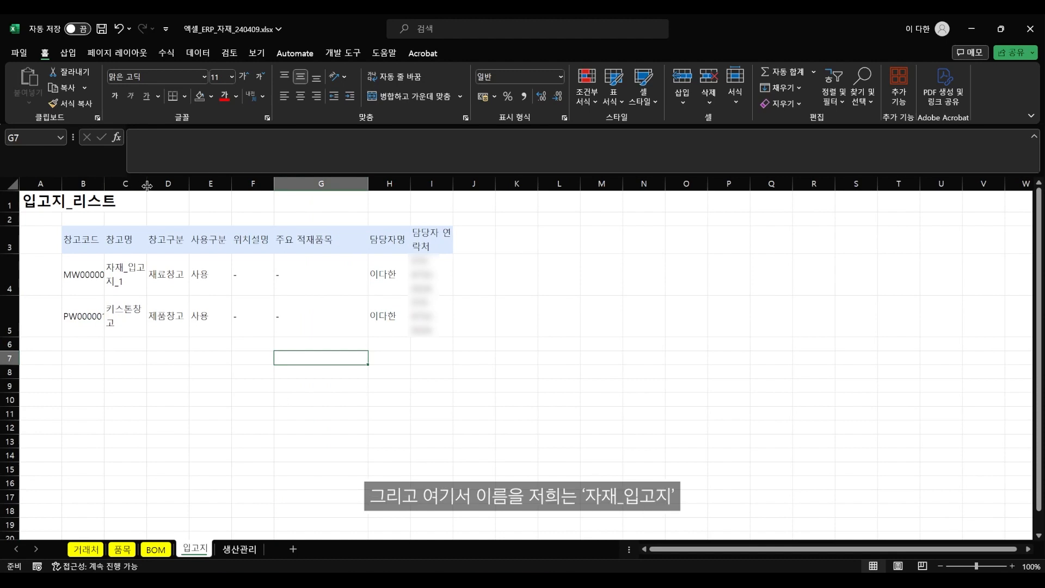
- Widen column C and rename the warehouses in C4 and C5 to 자재_입고지 and 제품_입고지
left_click_drag(147, 183, 225, 184)
double_click(135, 273)
key("BackSpace")
key("BackSpace")
key("BackSpace")
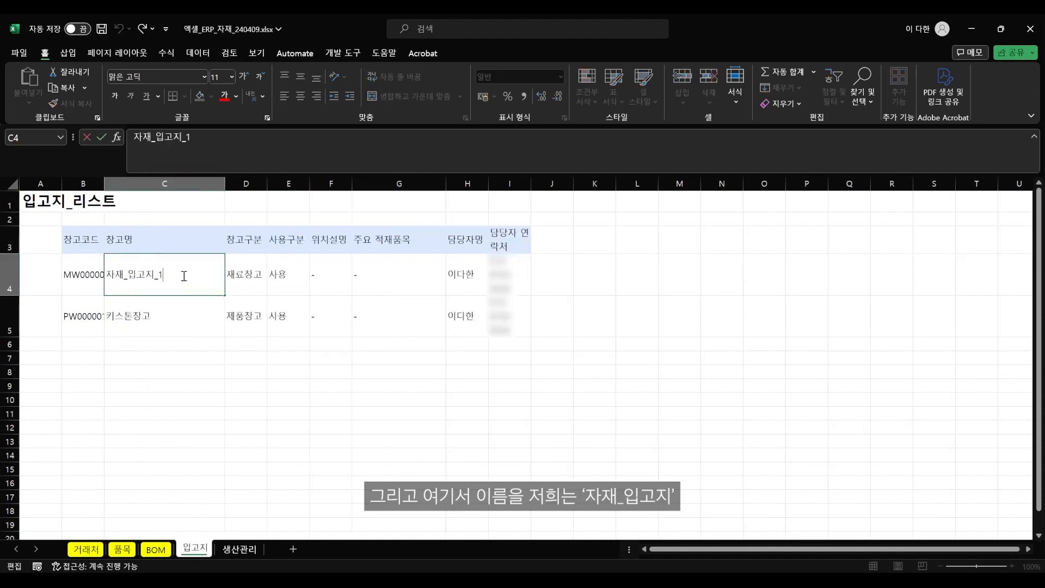
type("지")
key("Return")
type("제품_입고지")
key("Return")
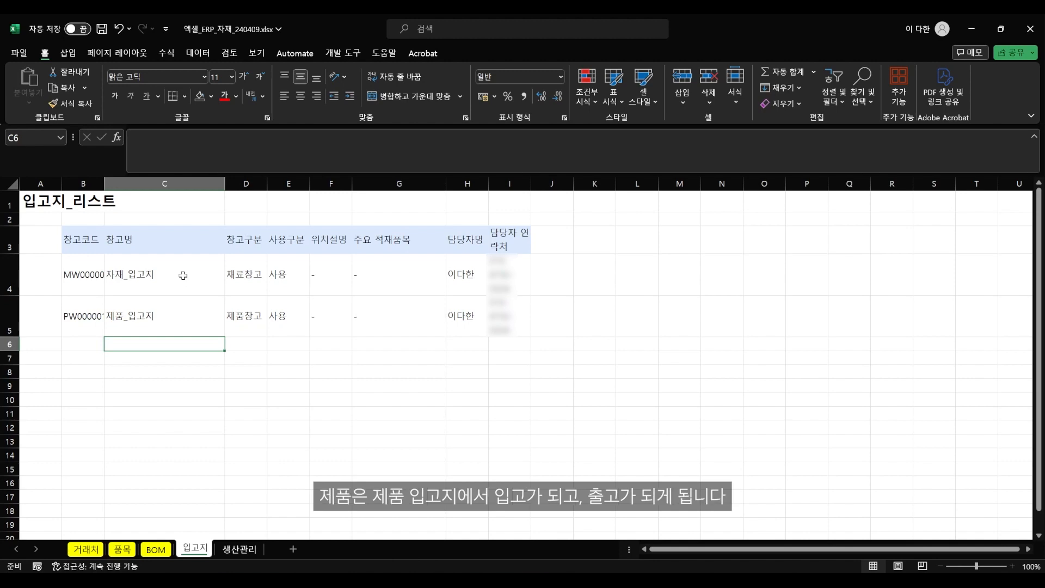
- Widen column I for the contact numbers and fit the height of rows 3 to 5 to their contents
left_click_drag(531, 183, 612, 179)
left_click_drag(10, 241, 10, 323)
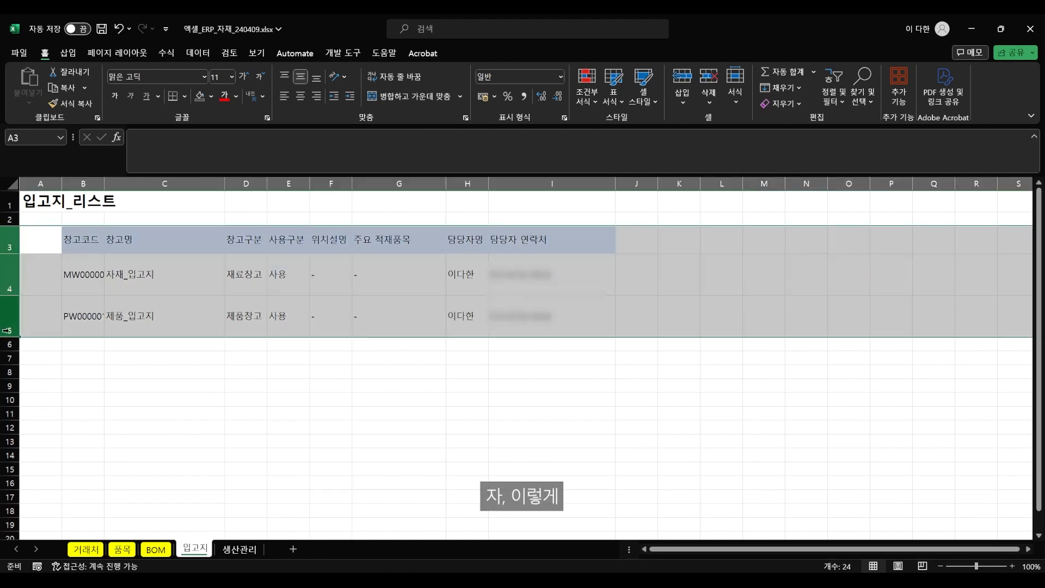
double_click(10, 336)
left_click(168, 387)
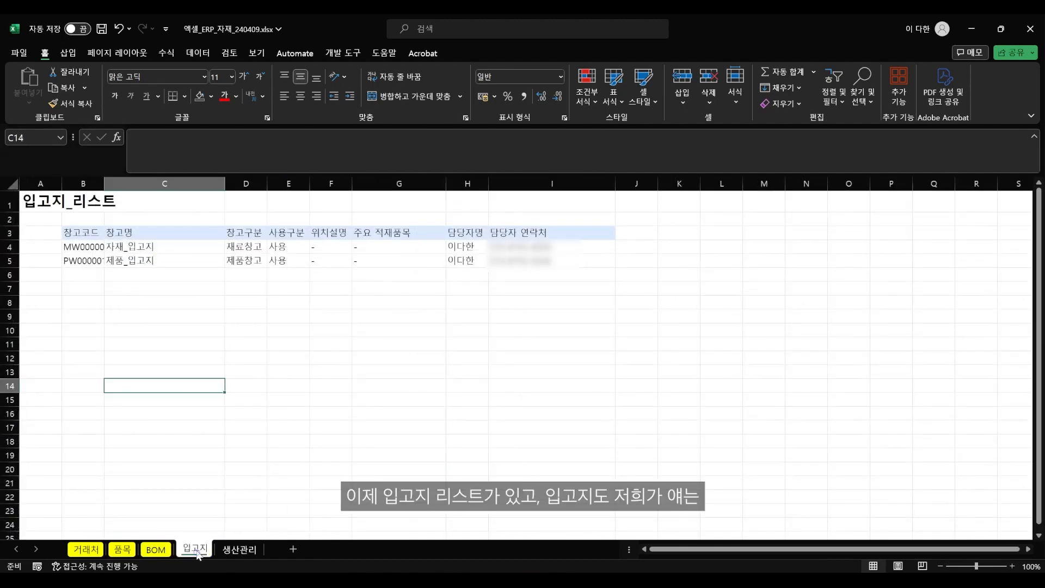
- Set the tab color of the 입고지 sheet to yellow
right_click(194, 549)
mouse_move(254, 465)
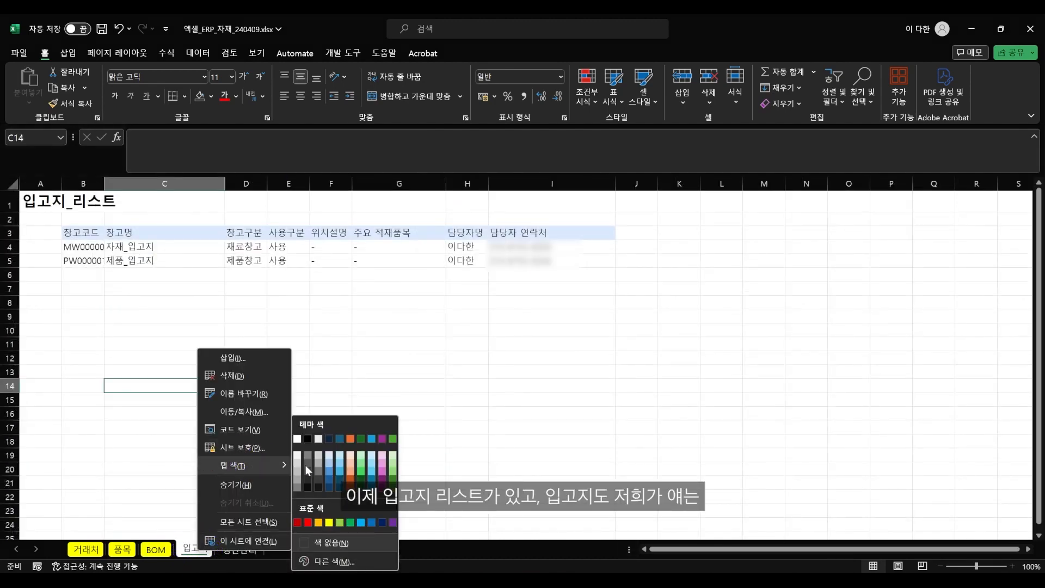
left_click(329, 523)
left_click(552, 413)
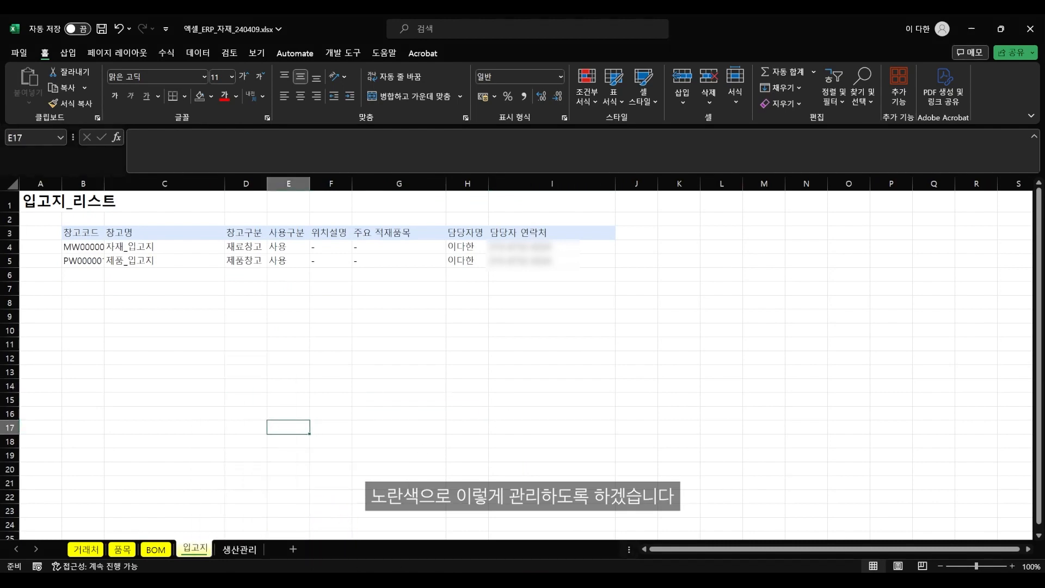
left_click(86, 549)
left_click(194, 550, "shift")
right_click(194, 549)
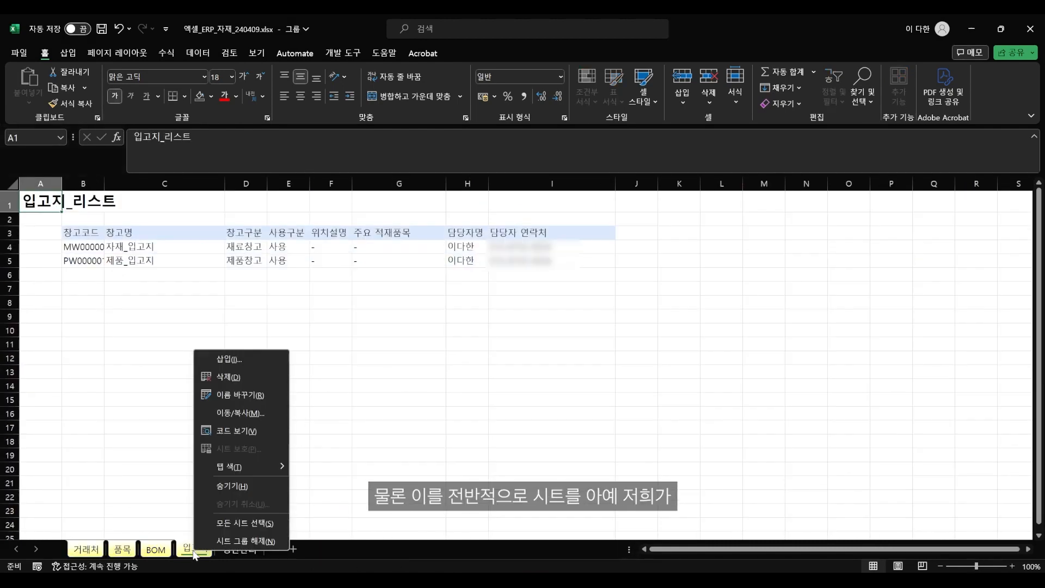
left_click(143, 517)
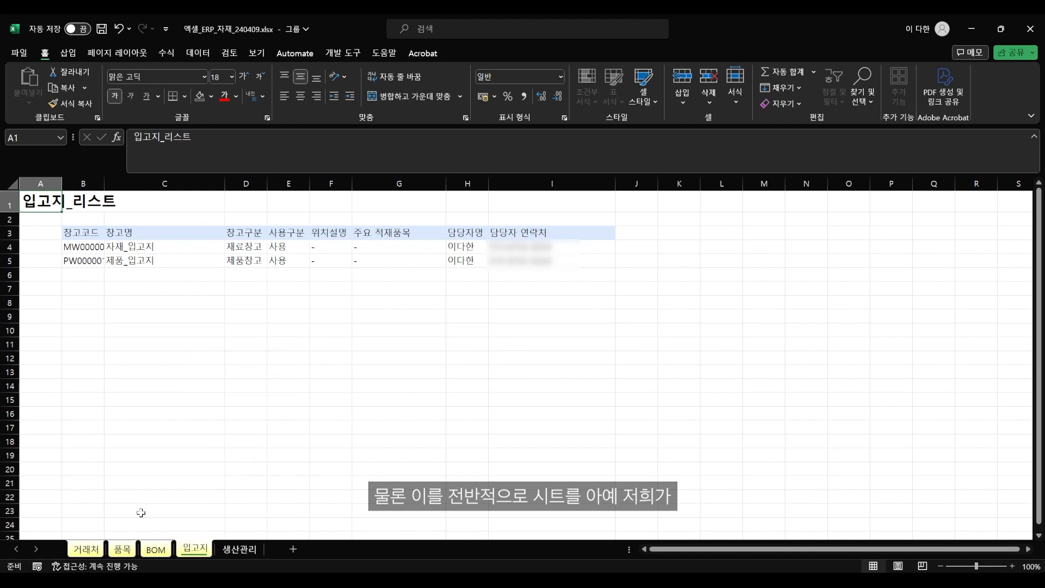
right_click(96, 551)
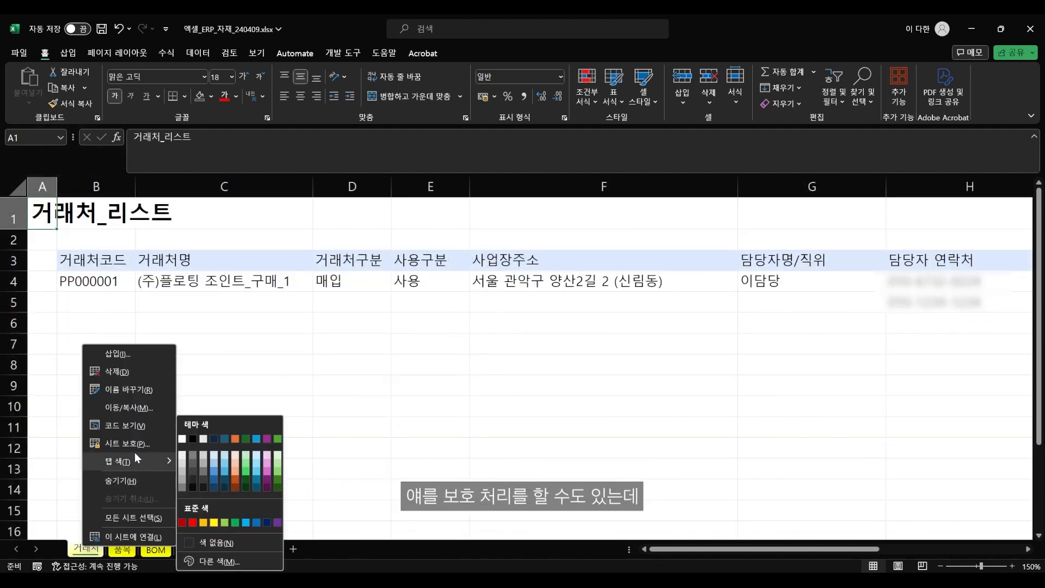
left_click(351, 428)
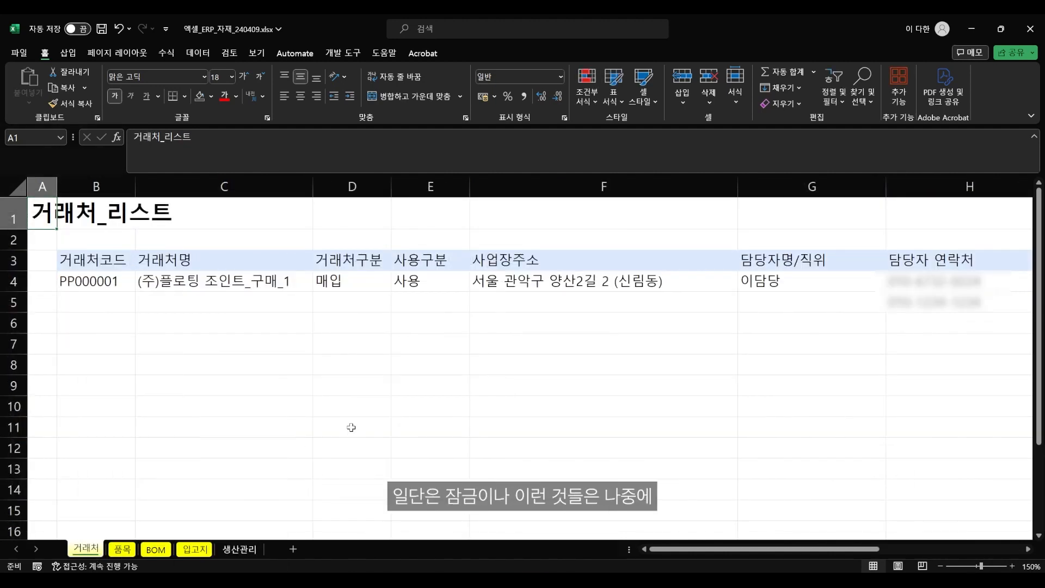
- Widen column B on the 입고지 sheet to fit the full warehouse codes
left_click(195, 551)
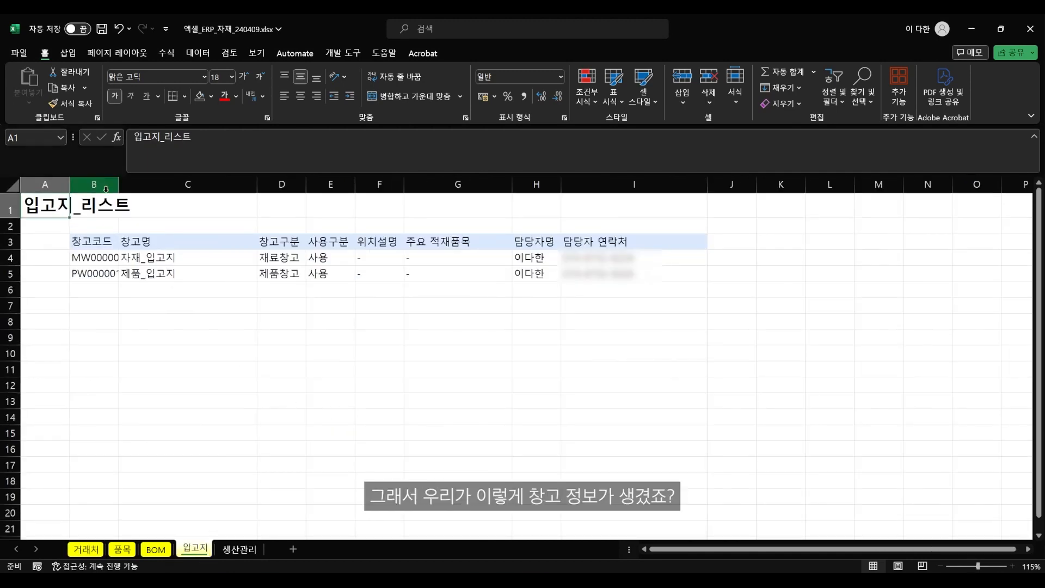
scroll(118, 186, "up", 1, "ctrl")
left_click(227, 353)
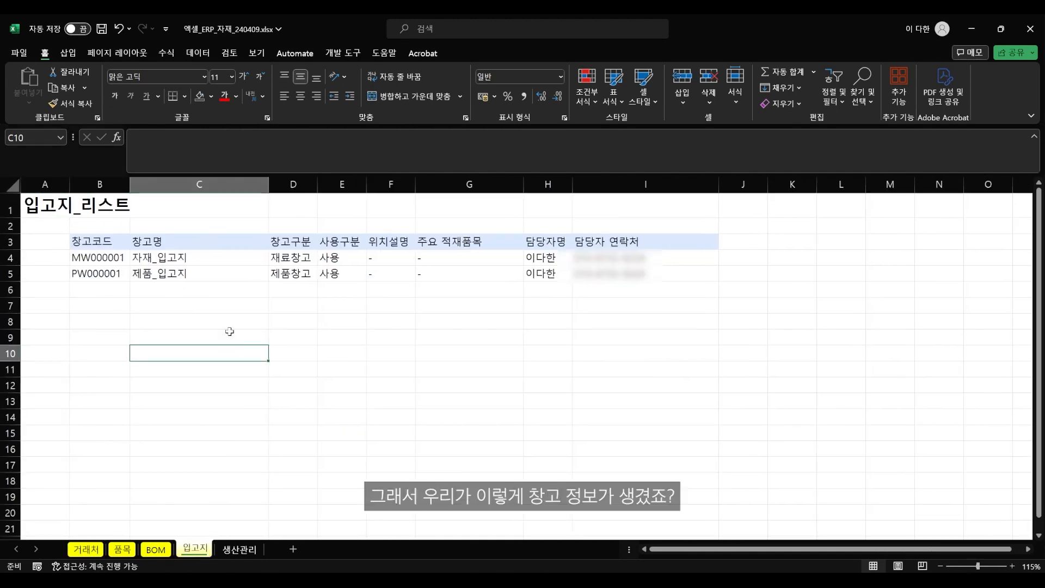
- Add a new sheet after 입고지 and name it 재고관리
left_click(293, 549)
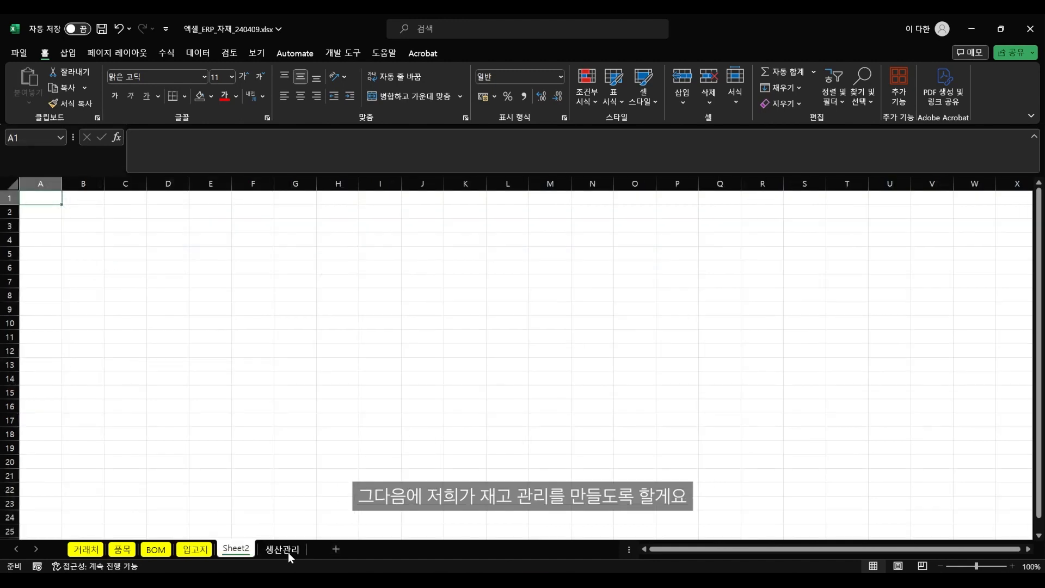
double_click(237, 549)
type("재고관리")
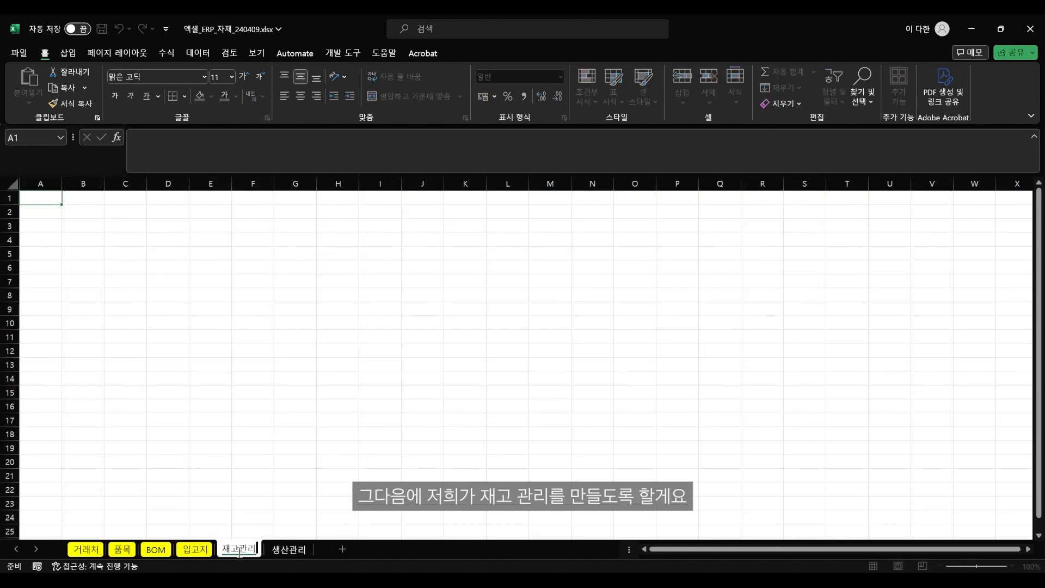
key("Return")
- Copy the title in A1 of the 입고지 sheet to A1 of 재고관리 and change it to 재고관리_리스트
left_click(199, 550)
left_click(44, 199)
key("ctrl+c")
left_click(240, 550)
key("ctrl+v")
left_click_drag(158, 138, 104, 139)
type("ㅈㅐ고관")
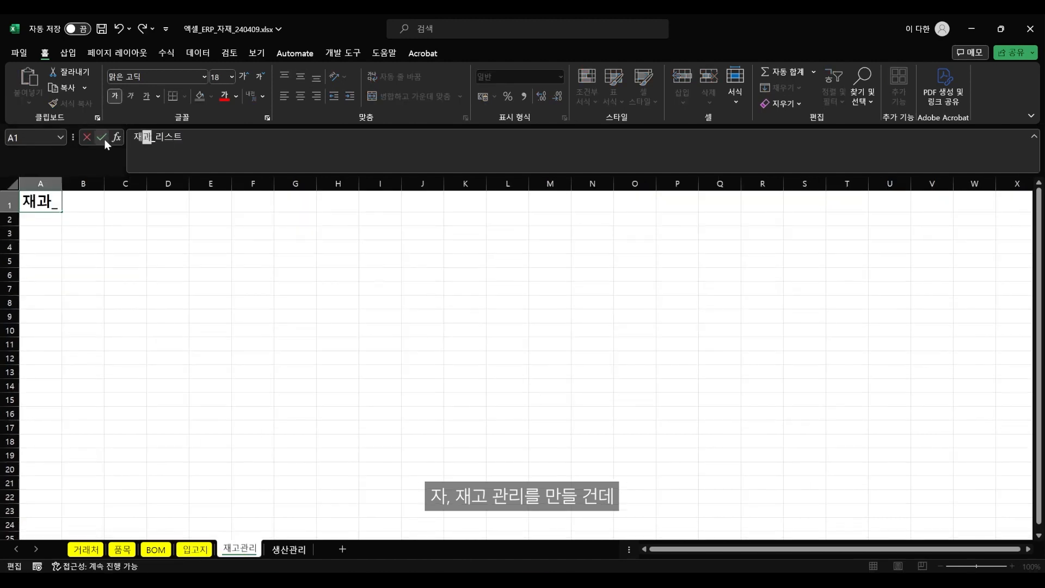
type("리")
key("Return")
key("Return")
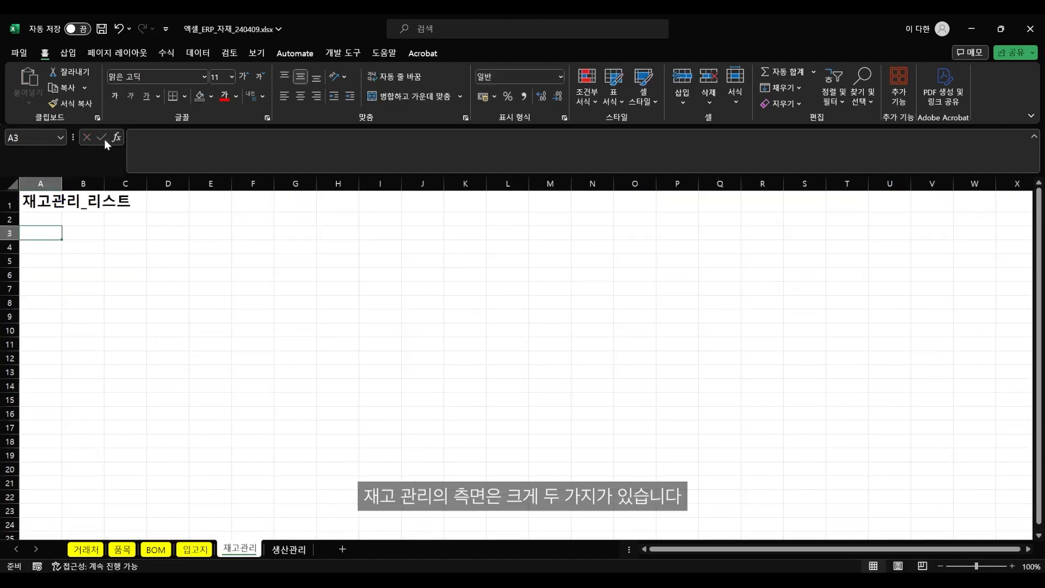
- Enter the notes 실물 입/출고 관리 in B3 and 입고단가, 출고단가 관리 in B4
key("Right")
type("실물 입")
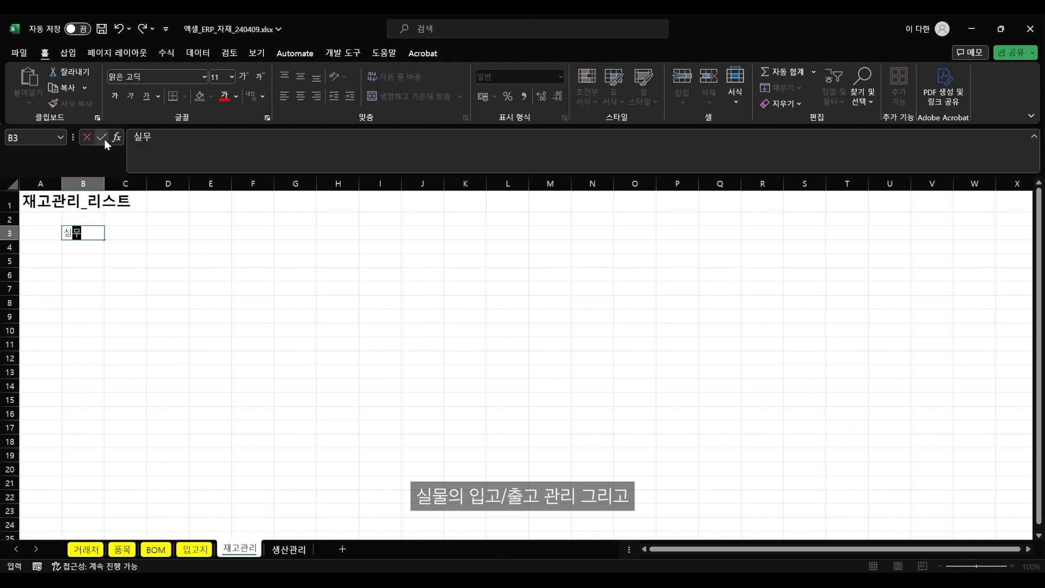
type("/출고 관ㄹㅣ")
key("Return")
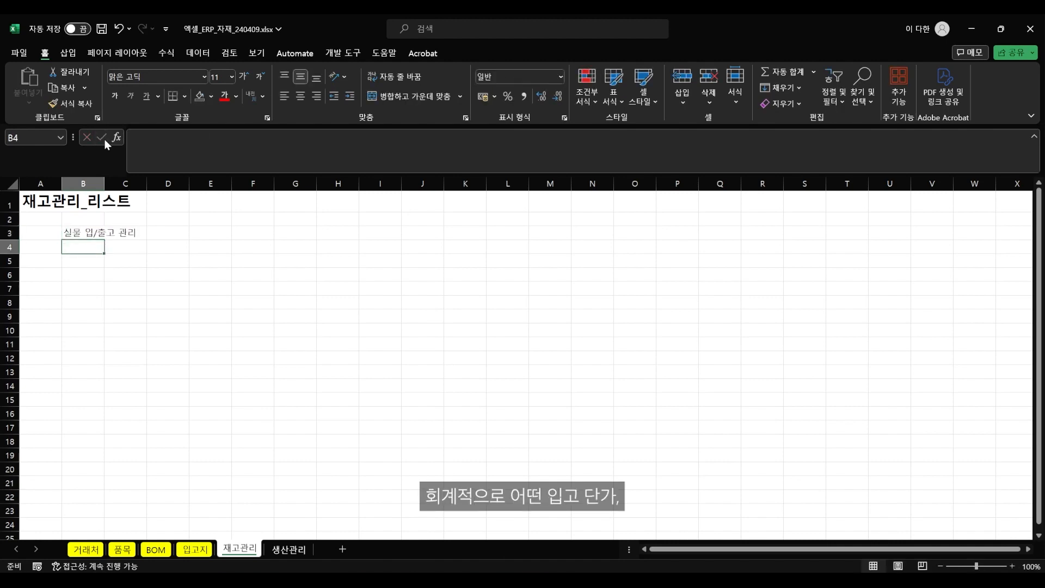
type("입고단가, 춝")
type("ㅗ단가 관리")
key("Return")
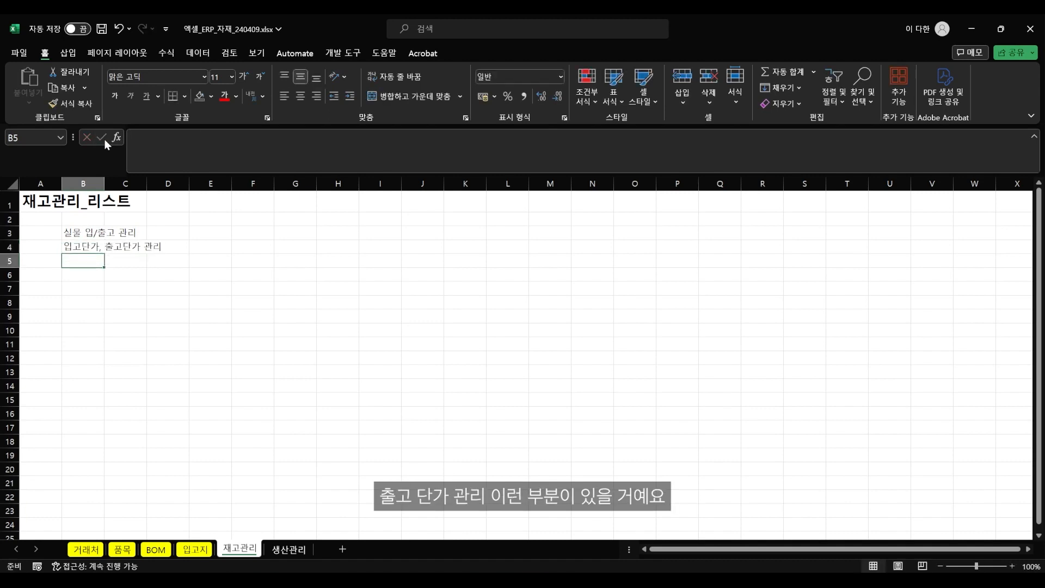
- Append / 이동평균법 to the unit price note in B4
key("Up")
left_click(270, 139)
type("/ ㅇㅣ동평균법")
key("Return")
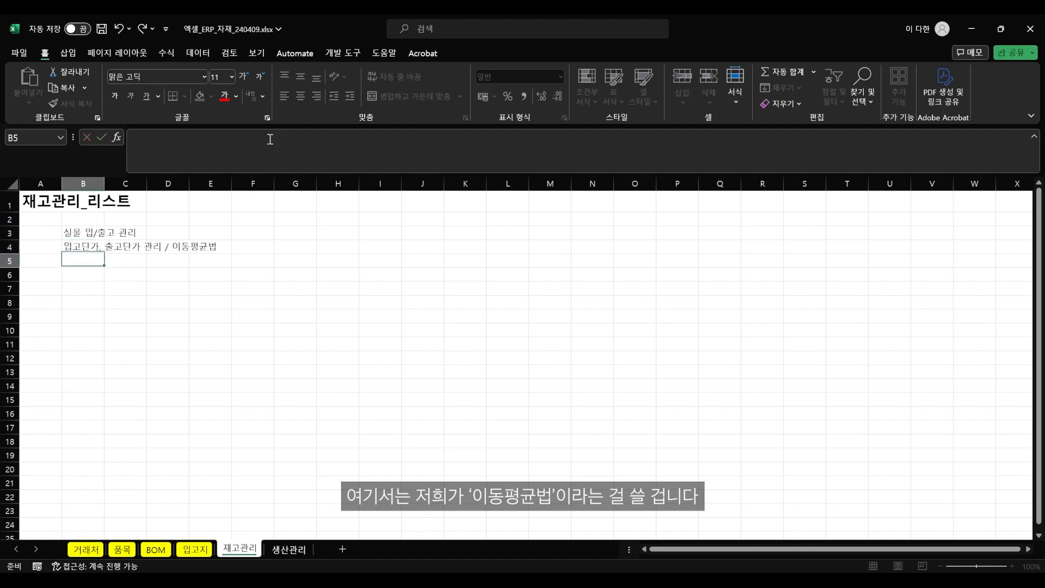
key("Up")
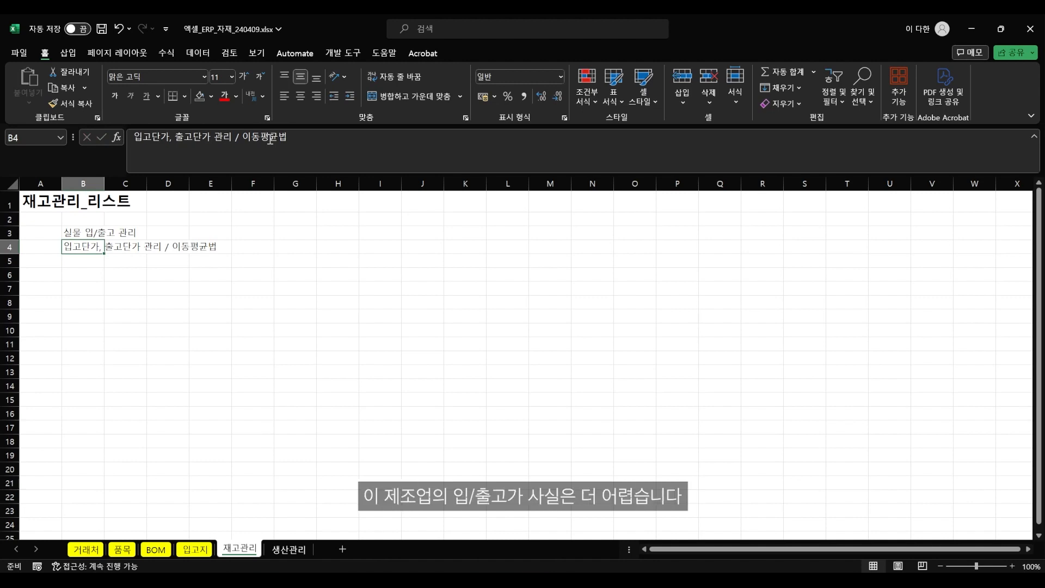
- Outline the stock movements in B5:C8, listing 입고 and 출고 for both 자재 and 제품
key("Down")
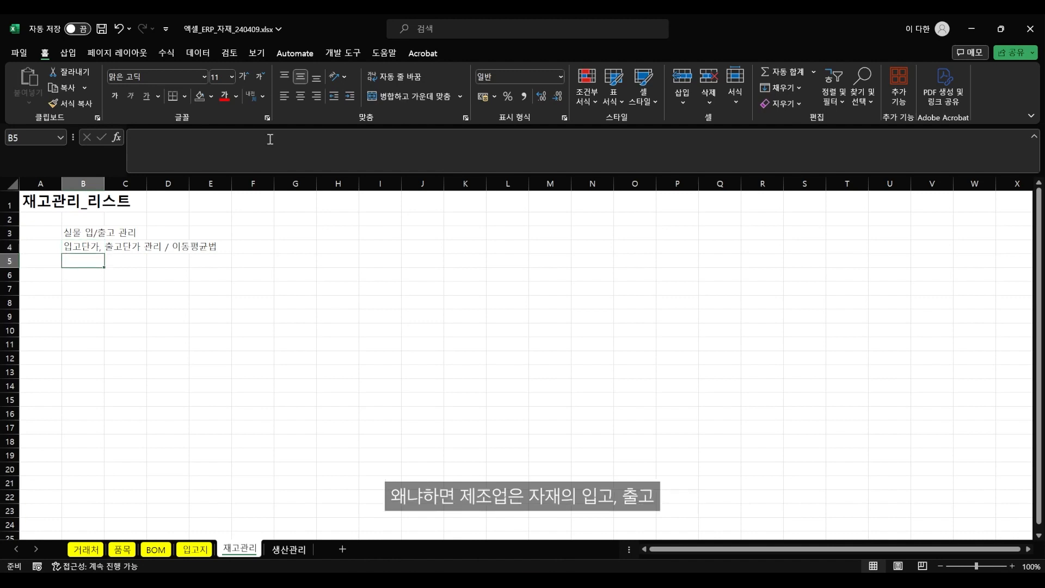
type("자재")
key("Tab")
type("입고")
key("Down")
type("출고")
key("Down")
key("Left")
type("제품")
key("Tab")
type("입고")
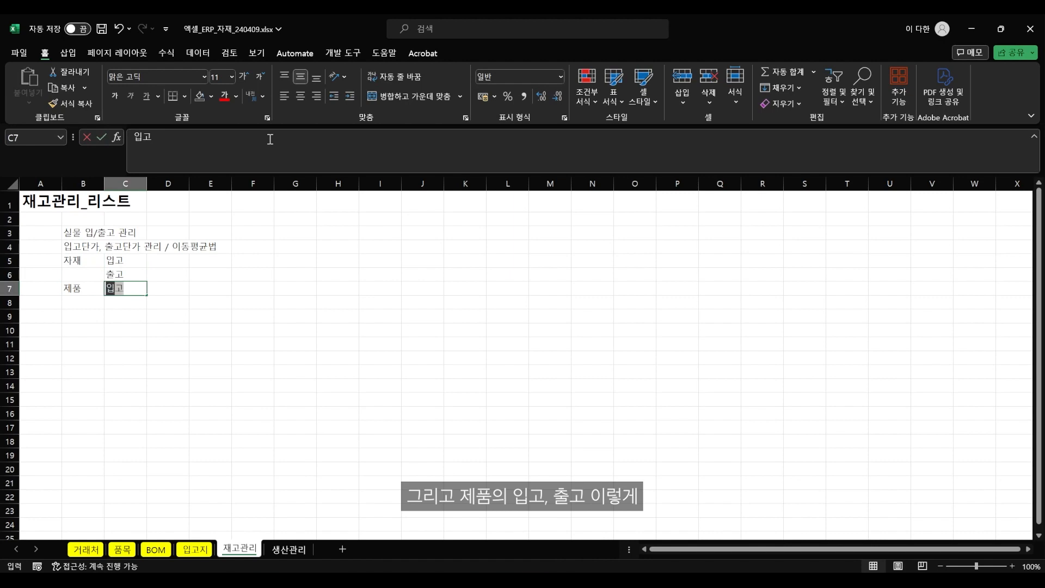
key("Return")
key("Tab")
type("출고")
key("Return")
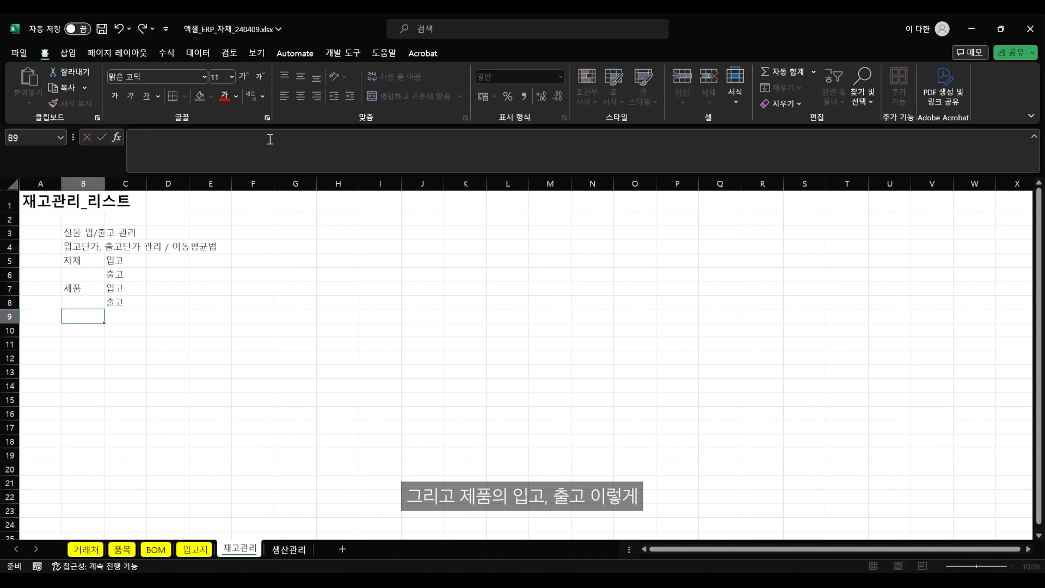
left_click_drag(131, 261, 126, 300)
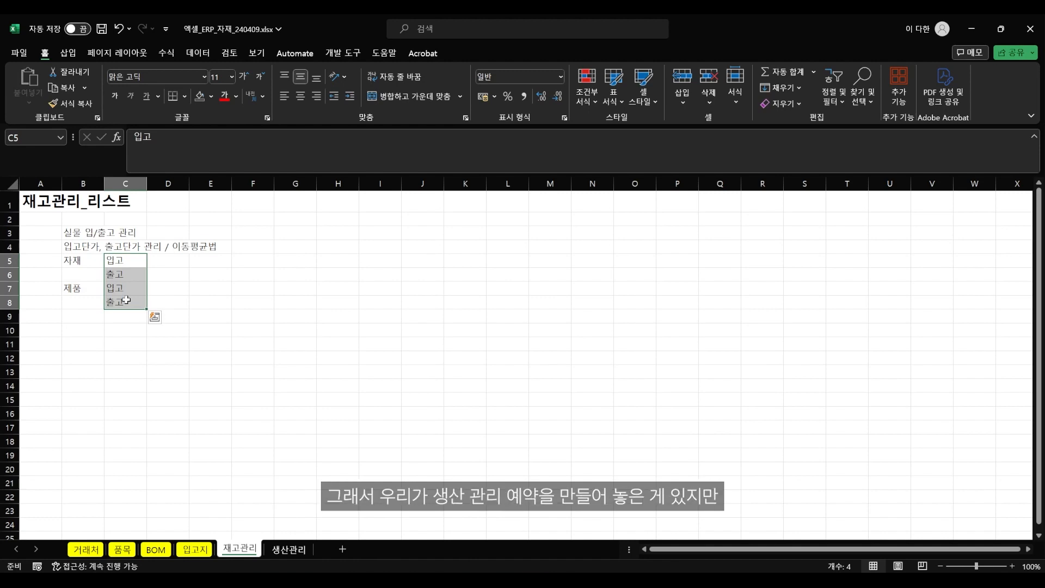
left_click(269, 549)
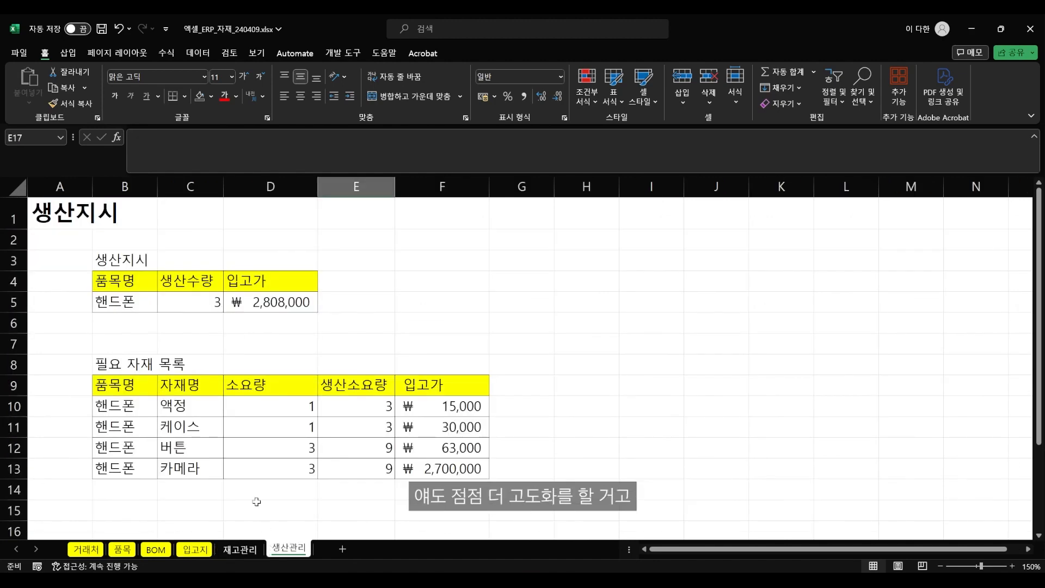
left_click(247, 551)
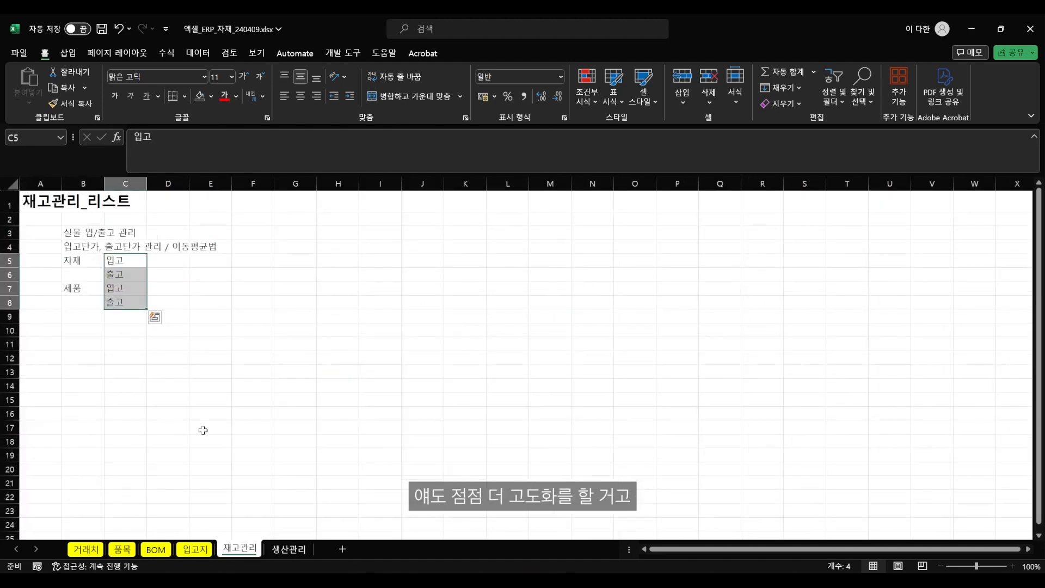
left_click(191, 550)
left_click(177, 279)
left_click(191, 289)
type("ㄴㅇㄹㄴㅇㄹㄴ")
key("BackSpace")
key("BackSpace")
key("BackSpace")
key("BackSpace")
key("BackSpace")
key("BackSpace")
key("BackSpace")
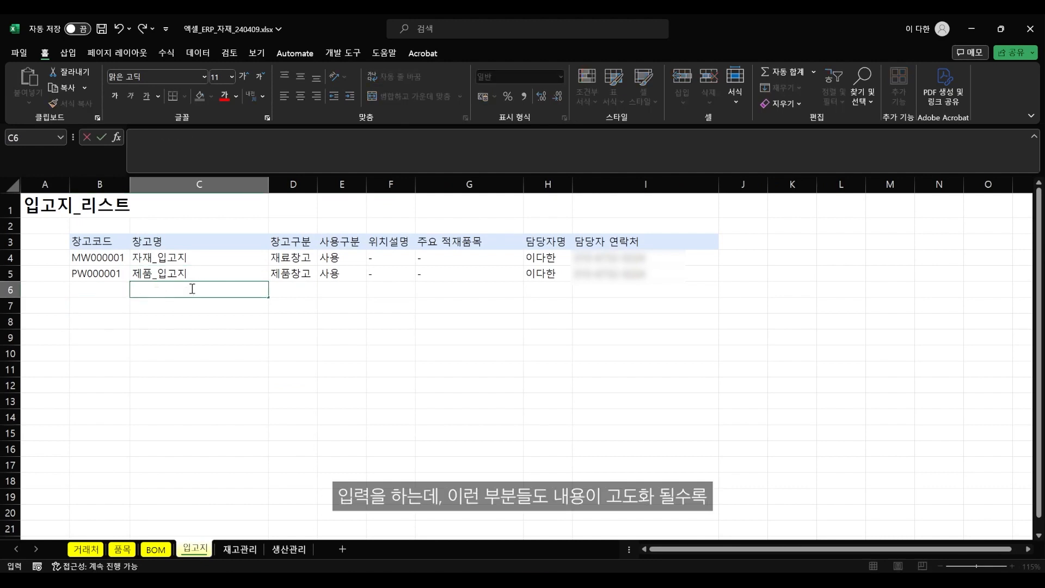
key("Return")
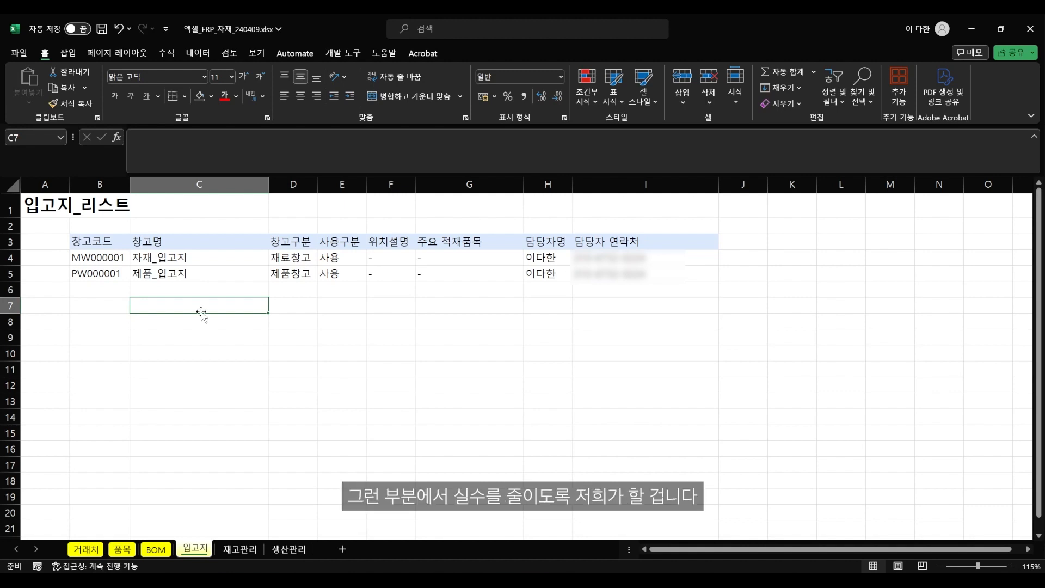
- Clear the planning notes in B3:C8 of the 재고관리 sheet
left_click(239, 549)
left_click_drag(82, 260, 134, 306)
left_click(89, 232)
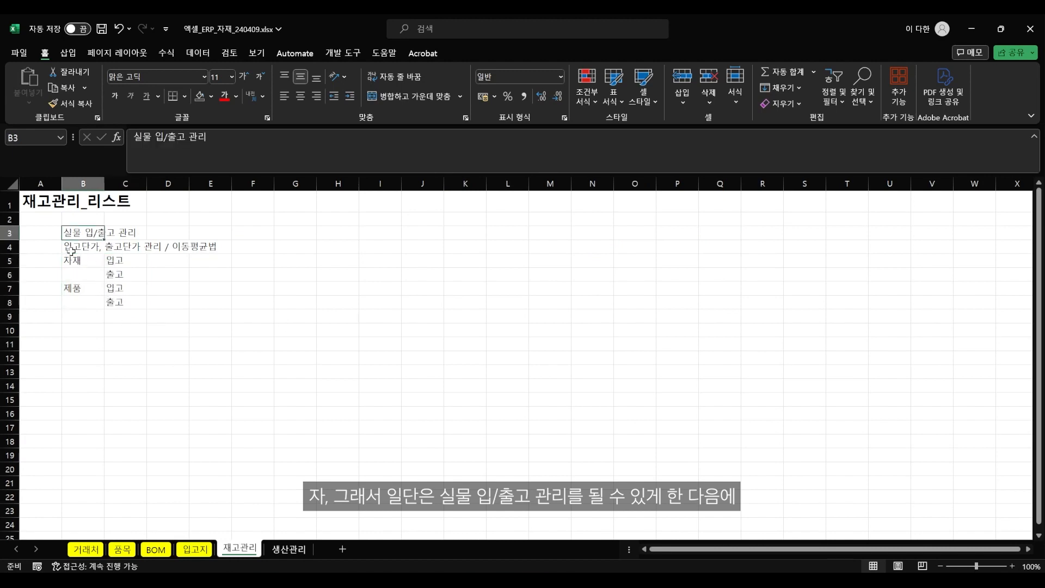
left_click_drag(71, 251, 206, 243)
left_click(215, 325)
left_click_drag(79, 236, 119, 300)
key("Delete")
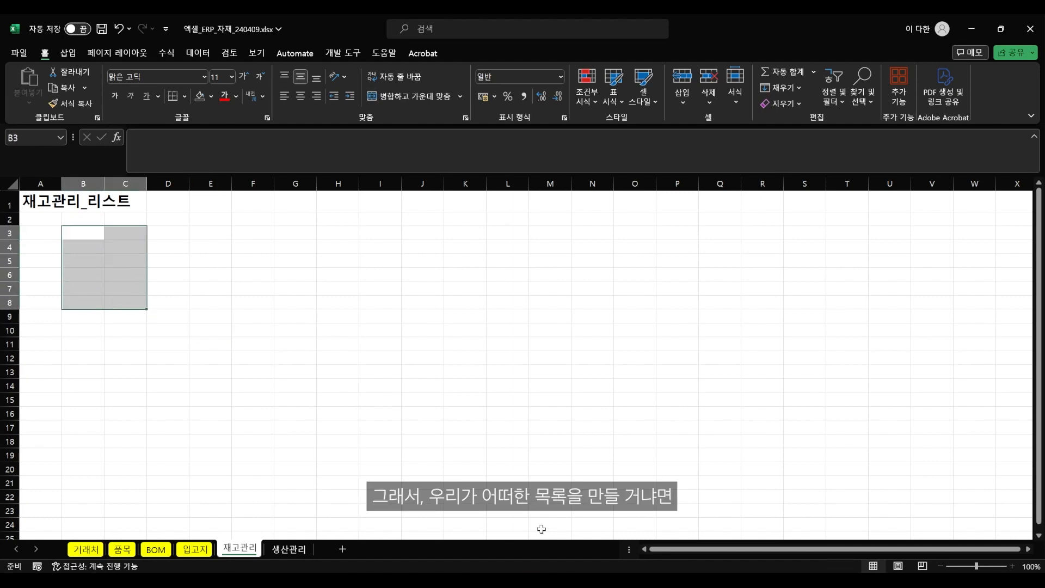
- Paste the headers 창고명, 품목명, 품목구분, 입출고구분, 일자, 수량 and the 재고 요약 table (품목명, 수량) starting at B2, and widen column E
mouse_move(667, 578)
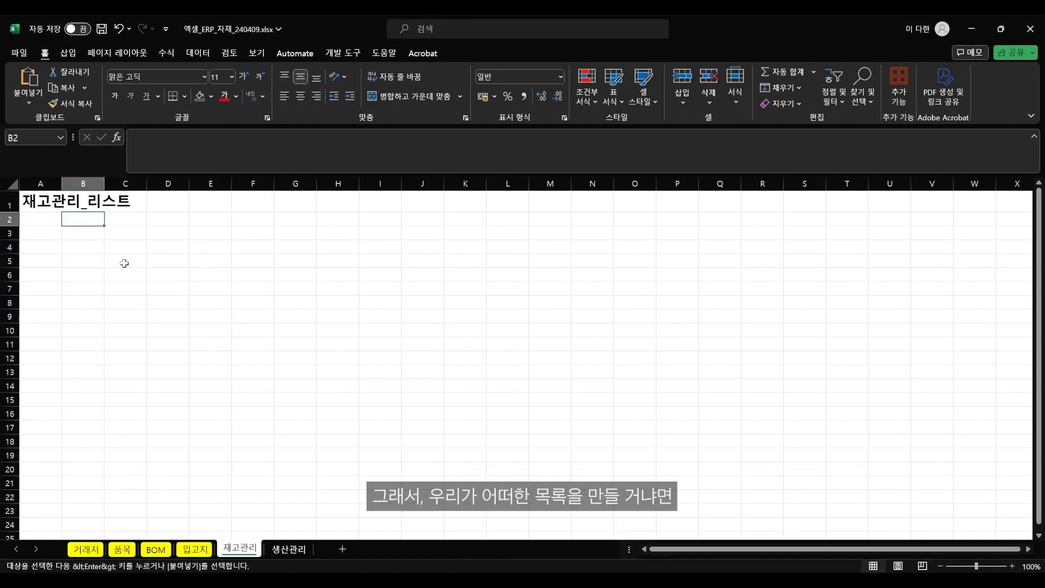
type("재고 요약\t 창고명\t품목명\t품목구분\t입출고구분\t일자\t수량\t\t\t품목명\t수량")
left_click(194, 341)
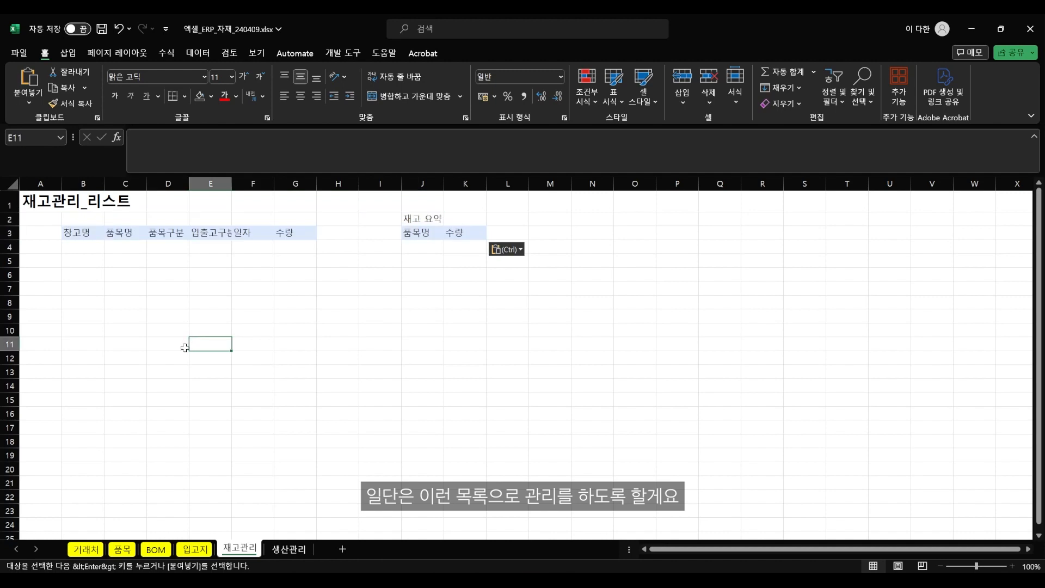
left_click_drag(231, 187, 259, 188)
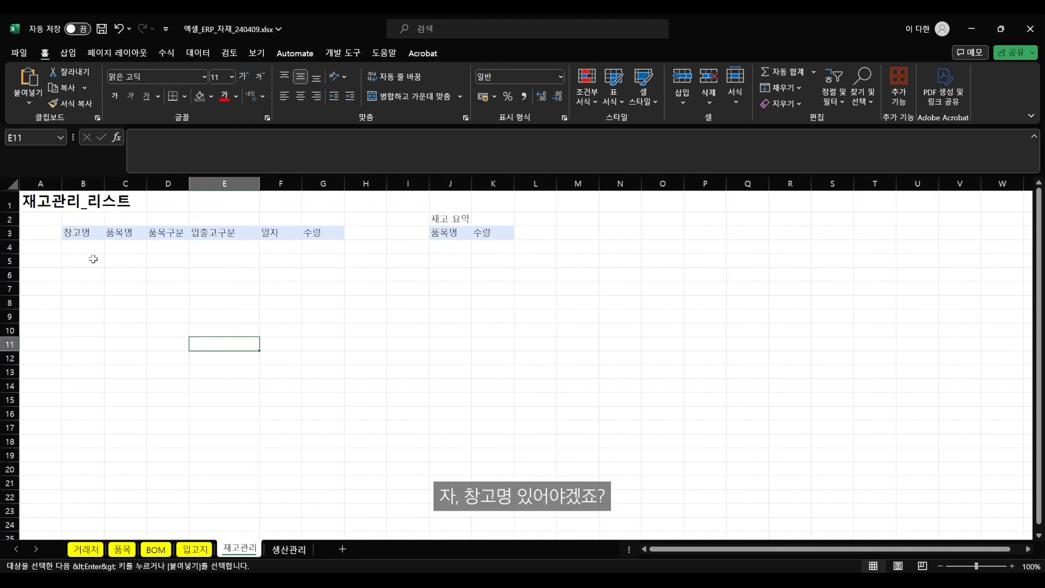
left_click(88, 241)
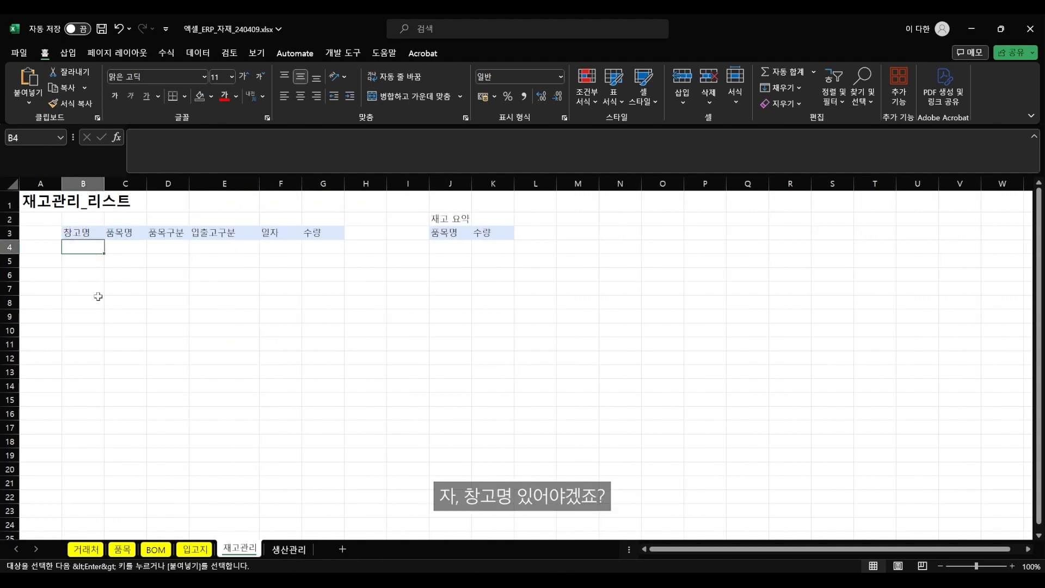
- Review the stock movement columns from 창고명 to 수량 and the 품목명 and 수량 columns of the 재고 요약 table
left_click(124, 247)
left_click(178, 250)
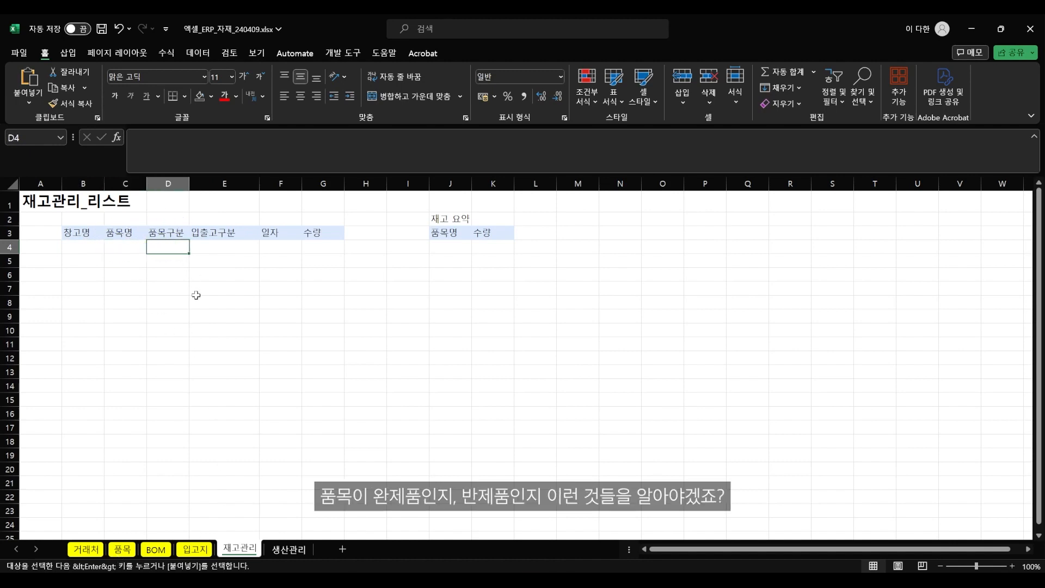
left_click(231, 247)
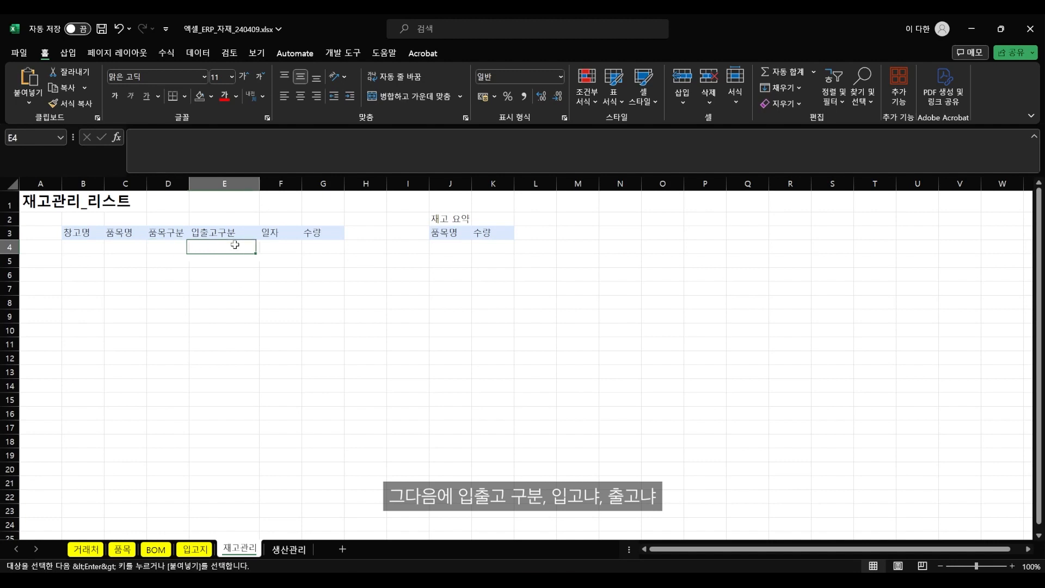
left_click(288, 245)
left_click(318, 245)
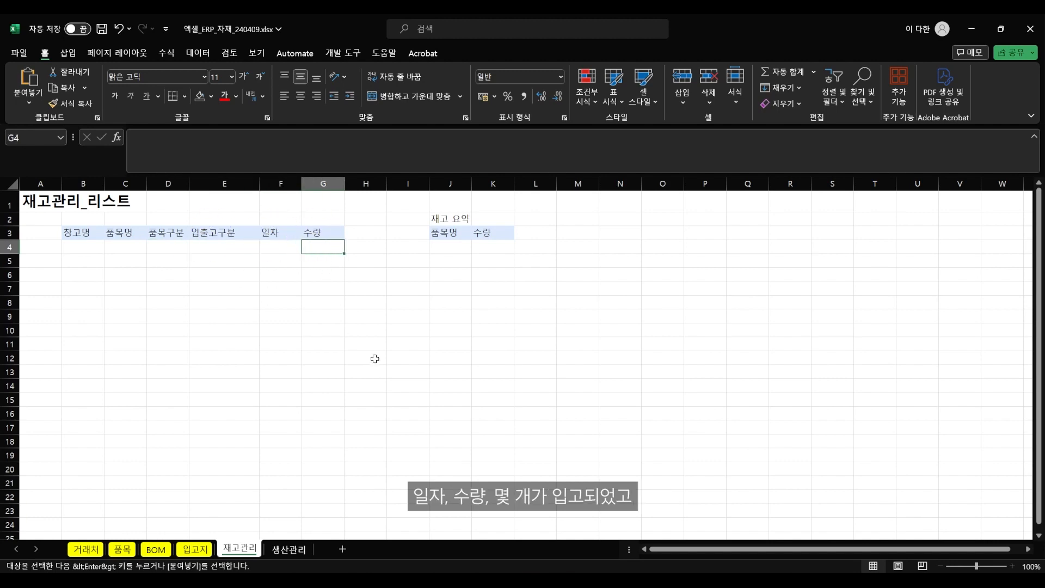
left_click_drag(458, 245, 467, 319)
left_click(497, 243)
left_click_drag(498, 242, 493, 319)
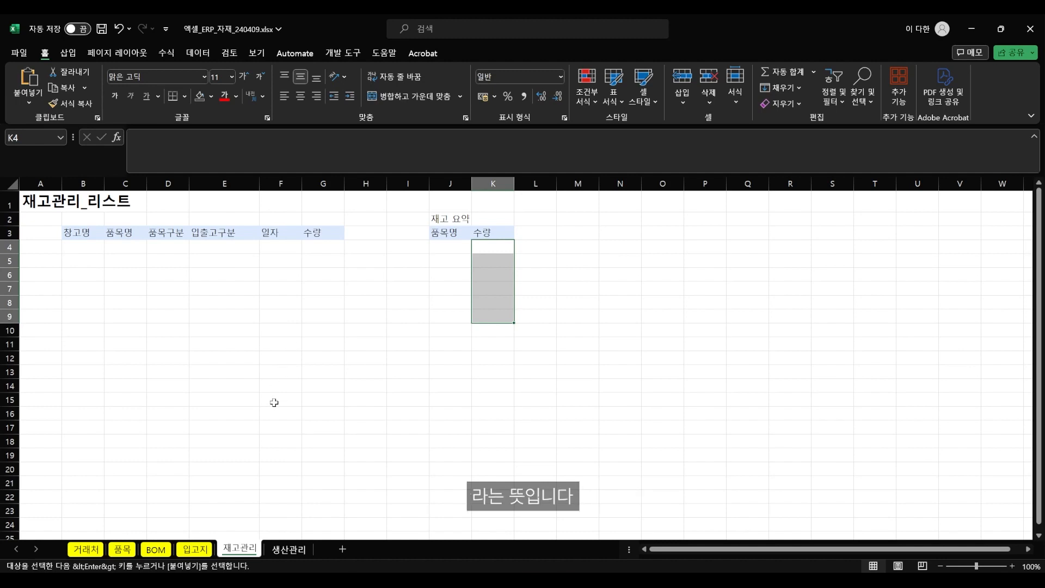
left_click(88, 248)
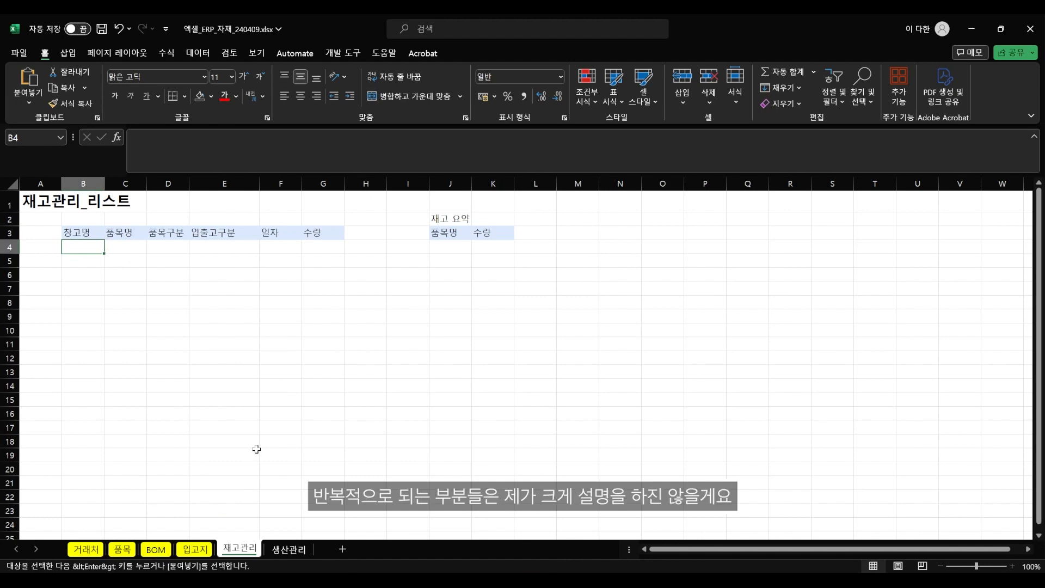
- Format the 창고명 column C3:C5 on the 입고지 sheet as a table with a light style
left_click(194, 550)
left_click(201, 248)
left_click_drag(201, 247, 200, 274)
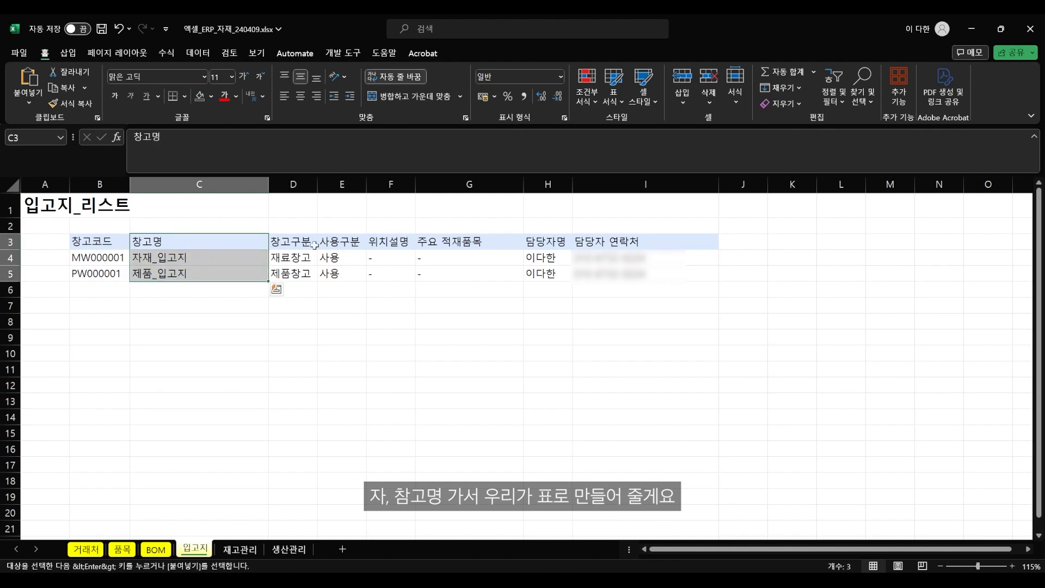
left_click(621, 103)
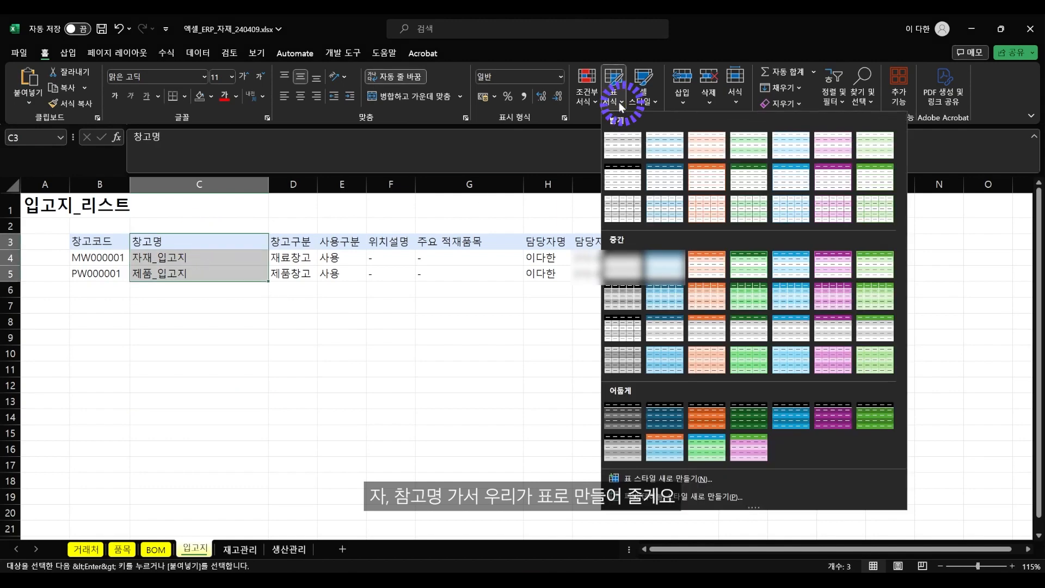
left_click(623, 145)
left_click(467, 351)
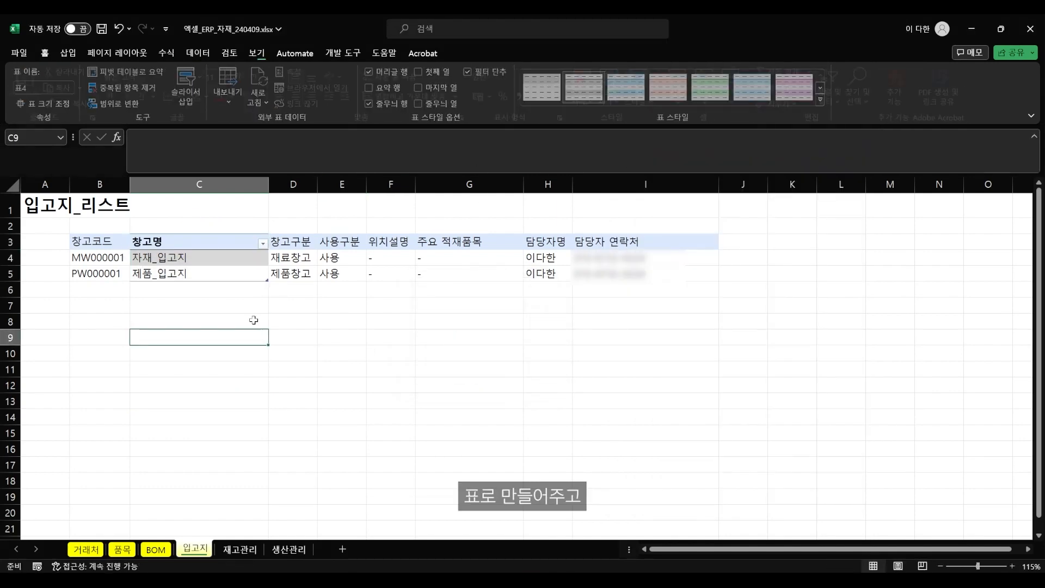
- Name the new warehouse table on the 입고지 sheet 창고명
left_click(191, 234)
left_click(178, 242)
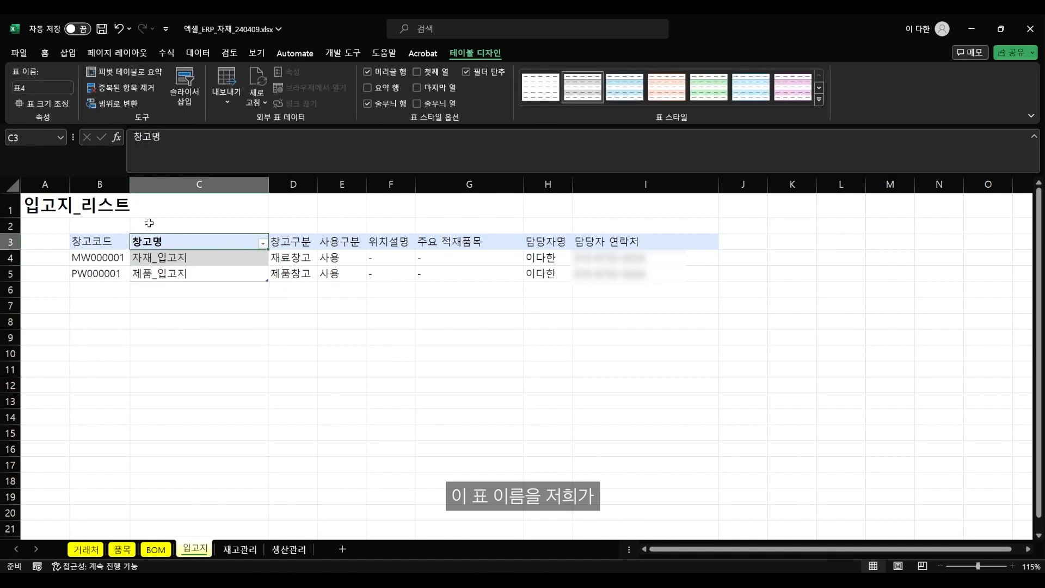
left_click(39, 89)
type("창고명")
key("Return")
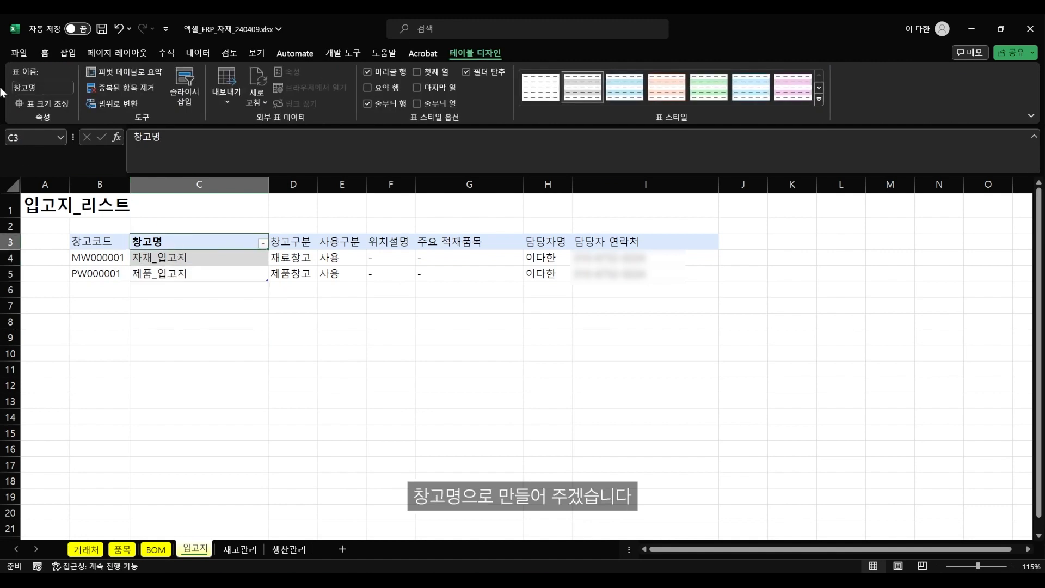
left_click(256, 349)
left_click(220, 290)
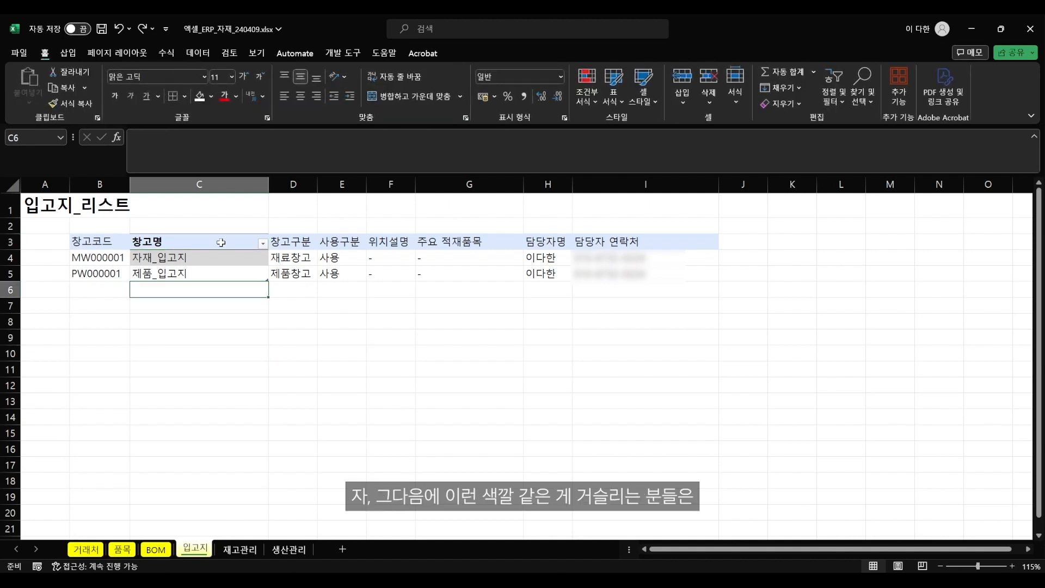
left_click(220, 242)
left_click_drag(224, 251, 293, 262)
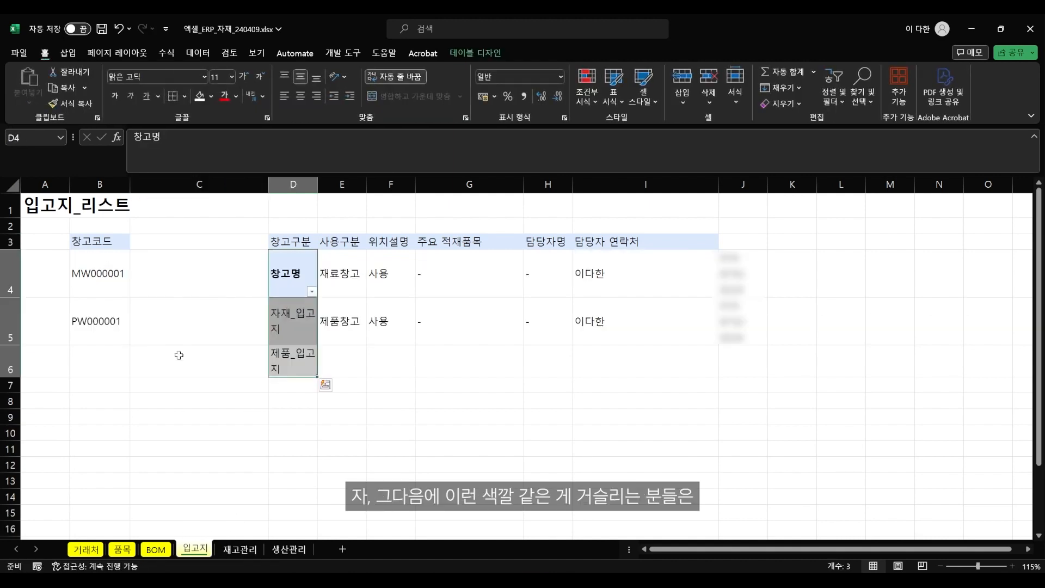
key("ctrl+z")
- Remove the table style from the 창고명 table C3:C5 so its banding and bold header disappear
left_click(198, 240)
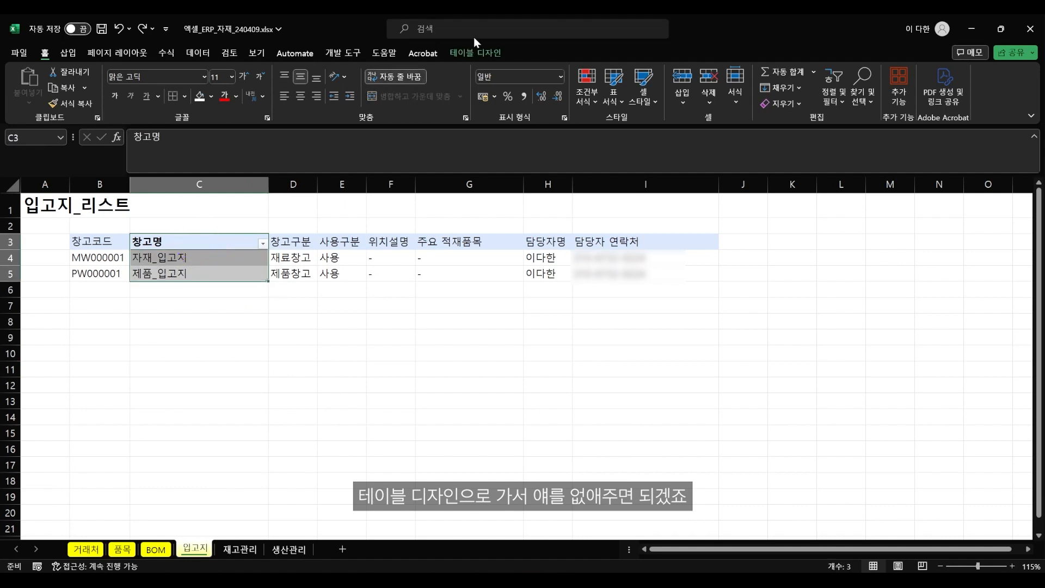
left_click(476, 53)
left_click(342, 354)
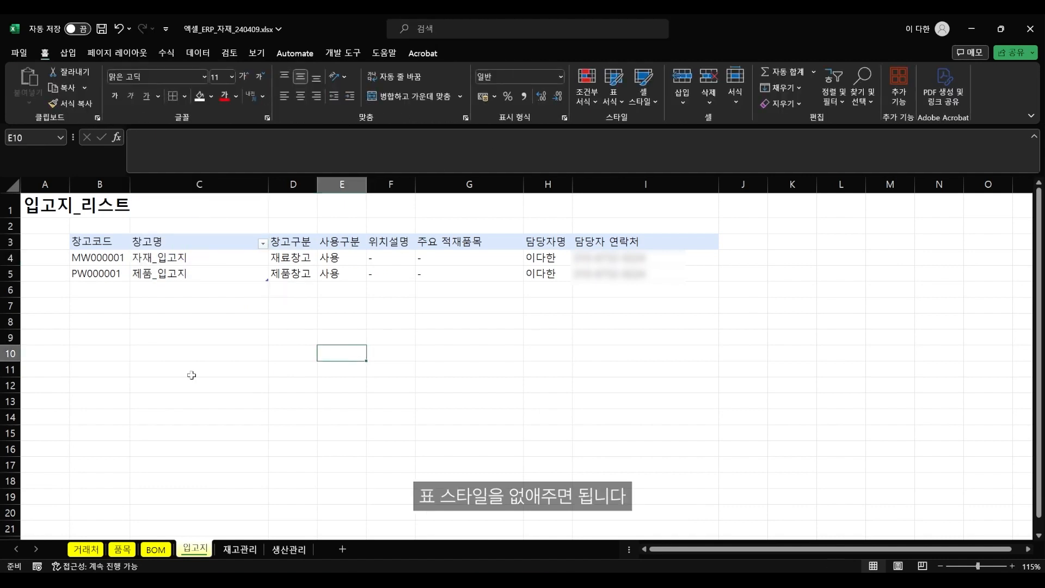
- Add list data validation with the source =indirect("창고명") to B4:B10 of the 재고관리 sheet
left_click(238, 549)
left_click_drag(94, 246, 87, 331)
left_click(198, 53)
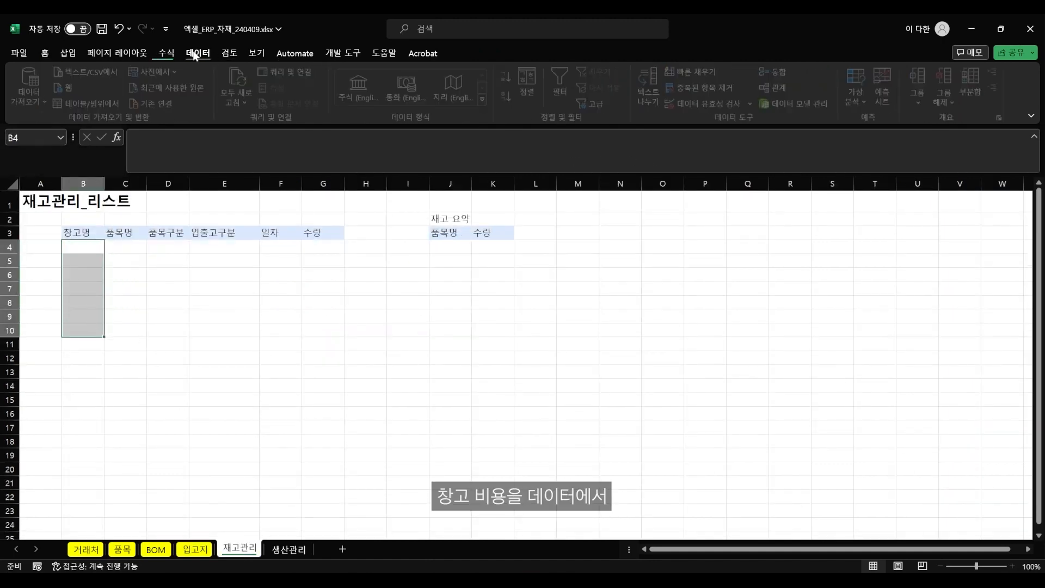
left_click(691, 103)
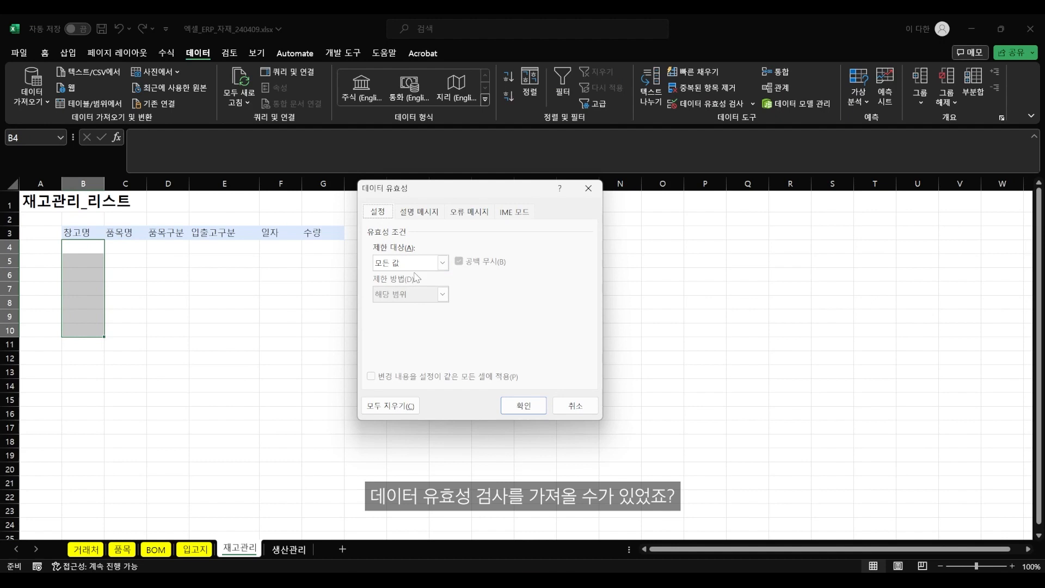
left_click(414, 263)
left_click(416, 306)
left_click(418, 325)
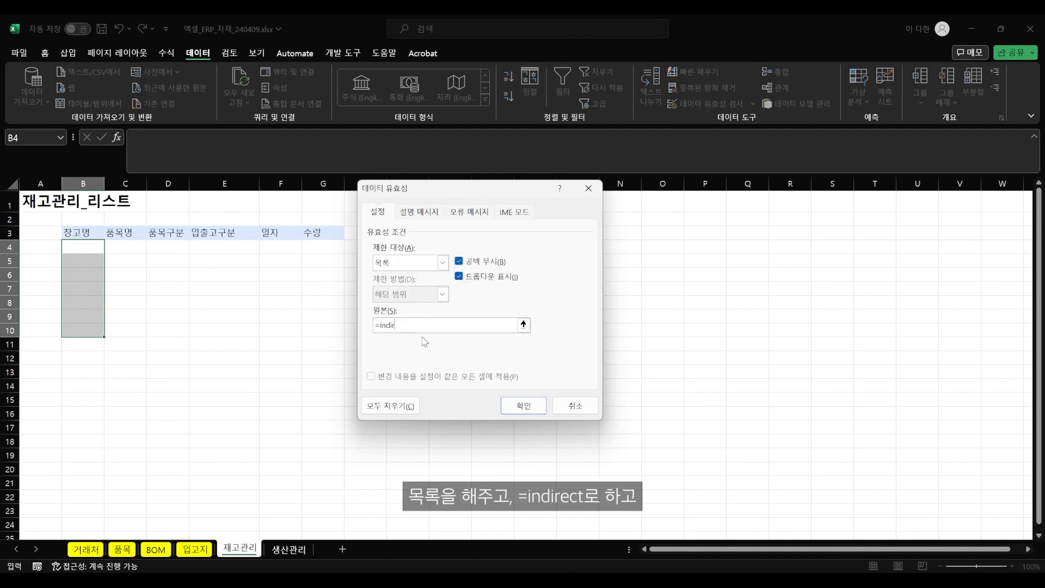
type("=indirec(\"창고")
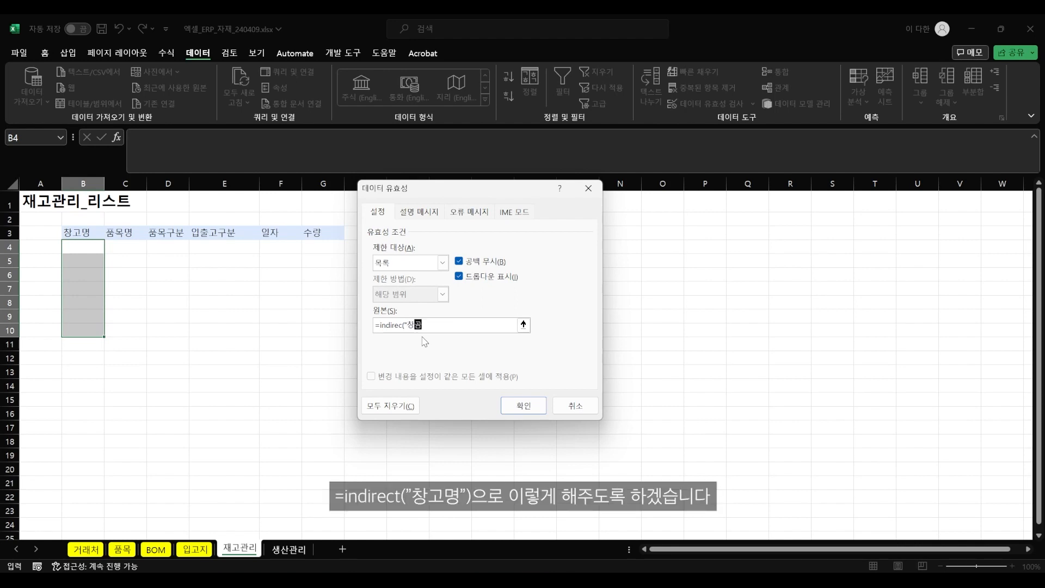
type("명\")+$A$")
left_click(404, 326)
type("t")
left_click(524, 406)
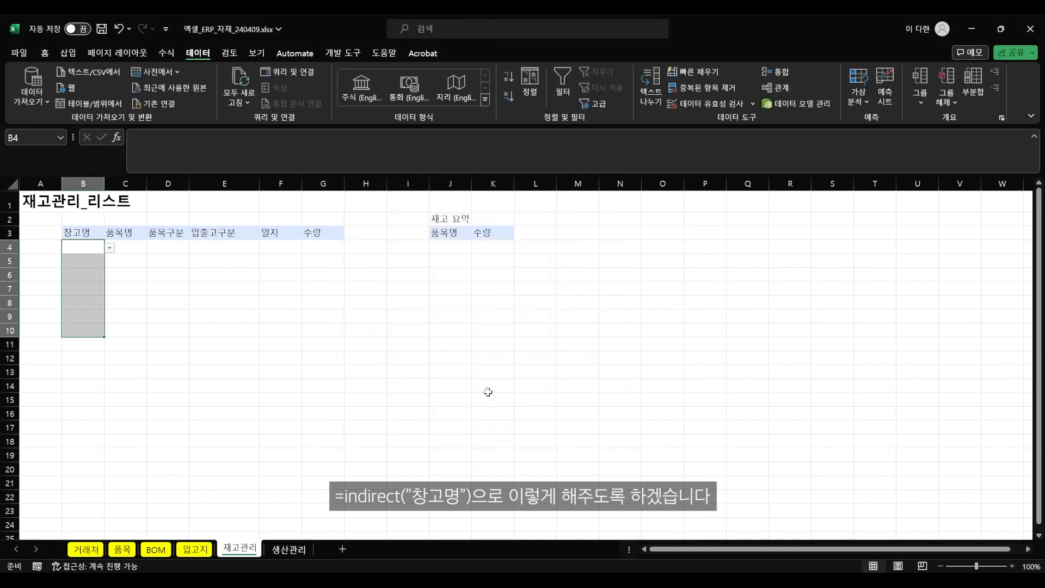
- Choose 자재_입고지 as the 창고명 in B4 and B5, and widen column B to fit the names
key("Down")
left_click(82, 247)
left_click(109, 248)
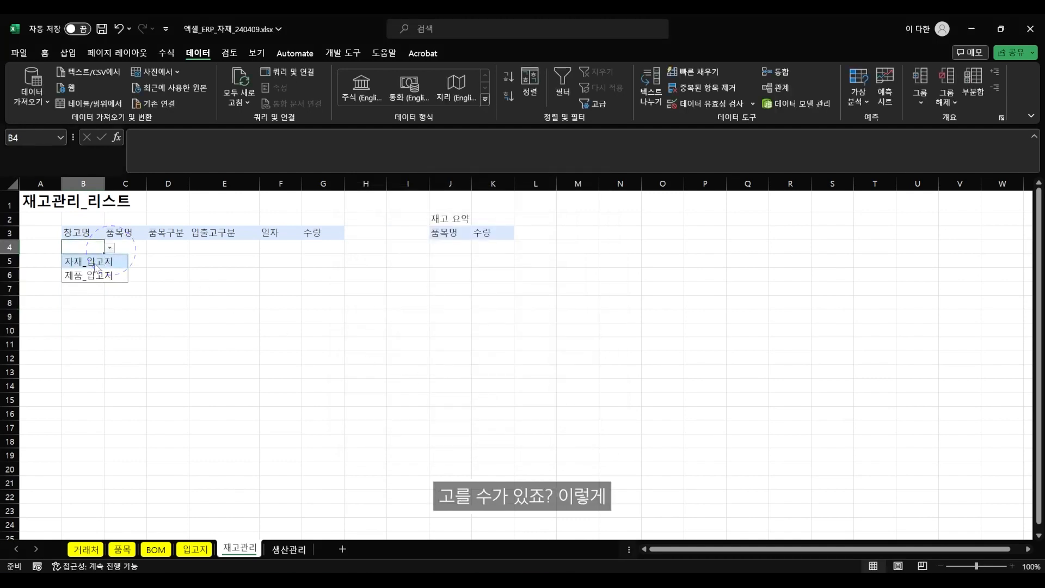
left_click(88, 259)
left_click(93, 264)
left_click(110, 262)
left_click(84, 275)
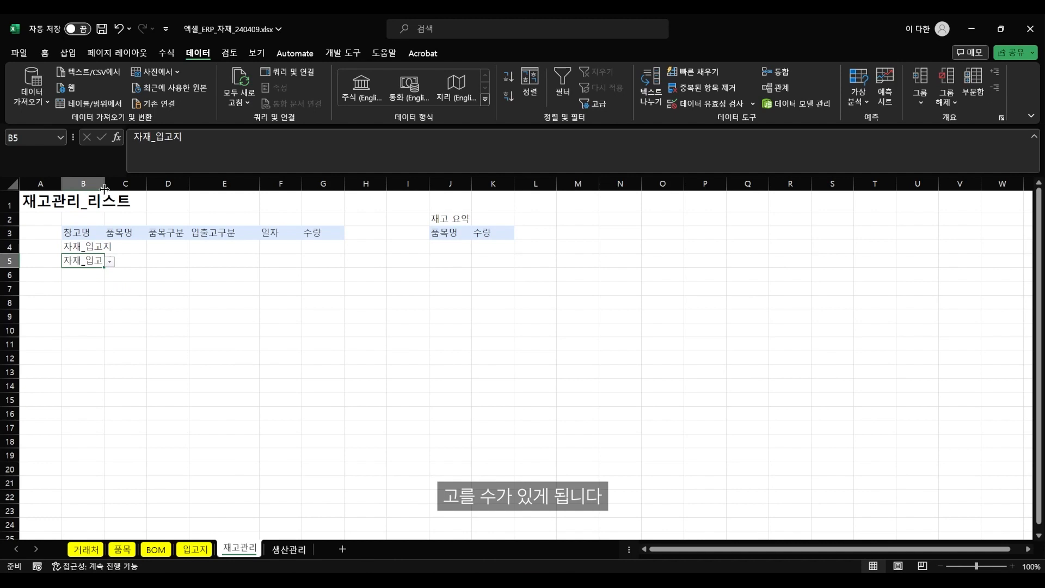
left_click_drag(105, 185, 117, 185)
- Check the table name assigned to the 품목명 column on the 품목 sheet
left_click(145, 248)
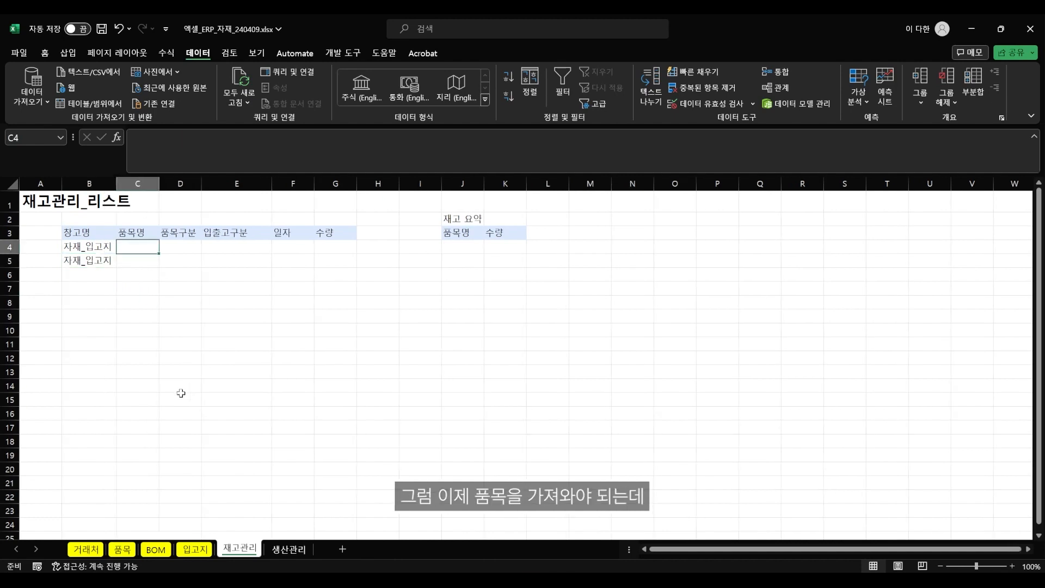
left_click(124, 551)
left_click(133, 279)
left_click(129, 263)
left_click(475, 53)
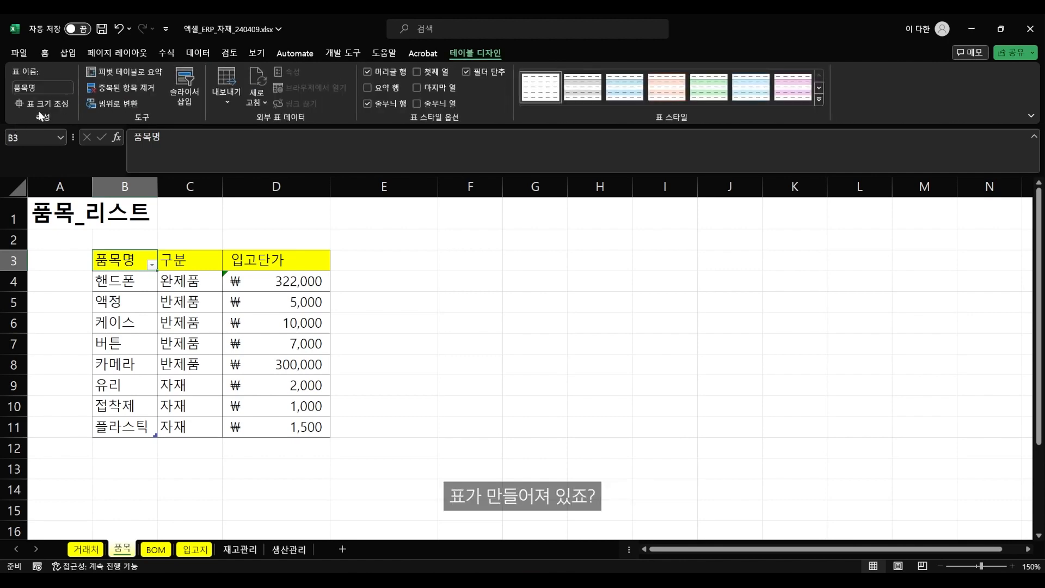
- Add list data validation with the source =indirect("품목명") to C4:C9 of the 재고관리 sheet
left_click(240, 551)
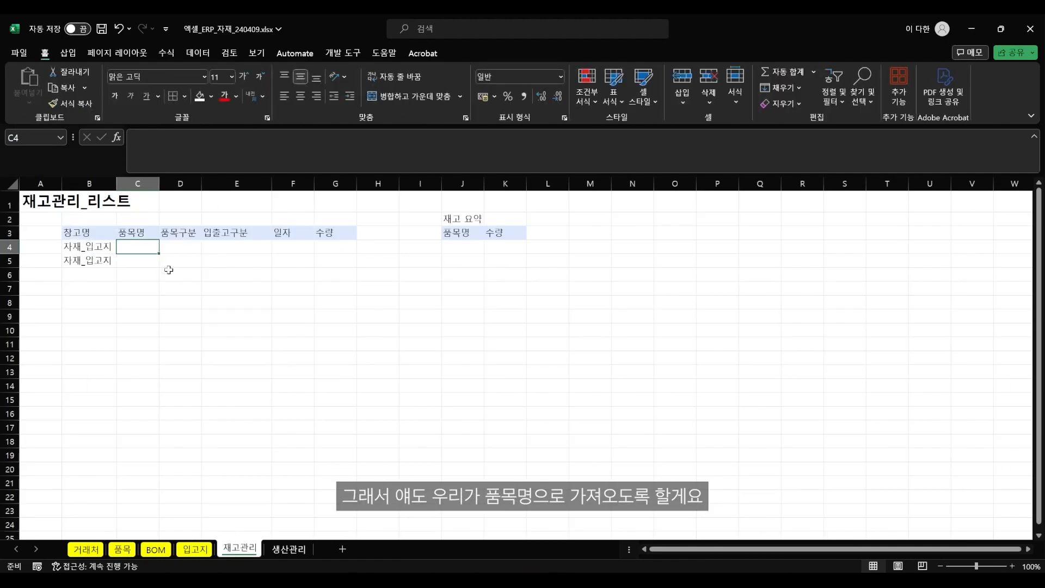
left_click_drag(138, 248, 139, 318)
left_click(208, 54)
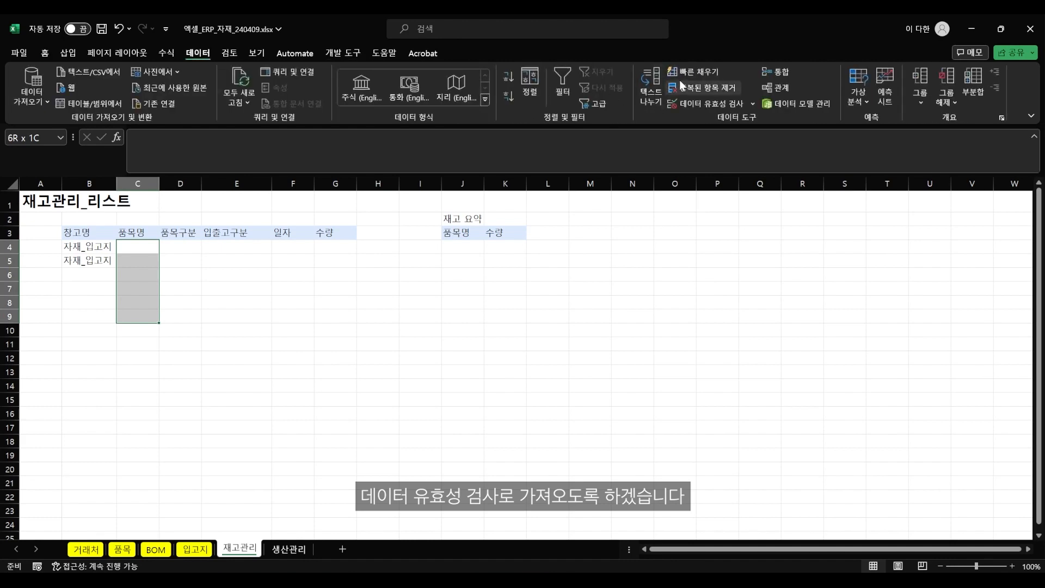
left_click(709, 105)
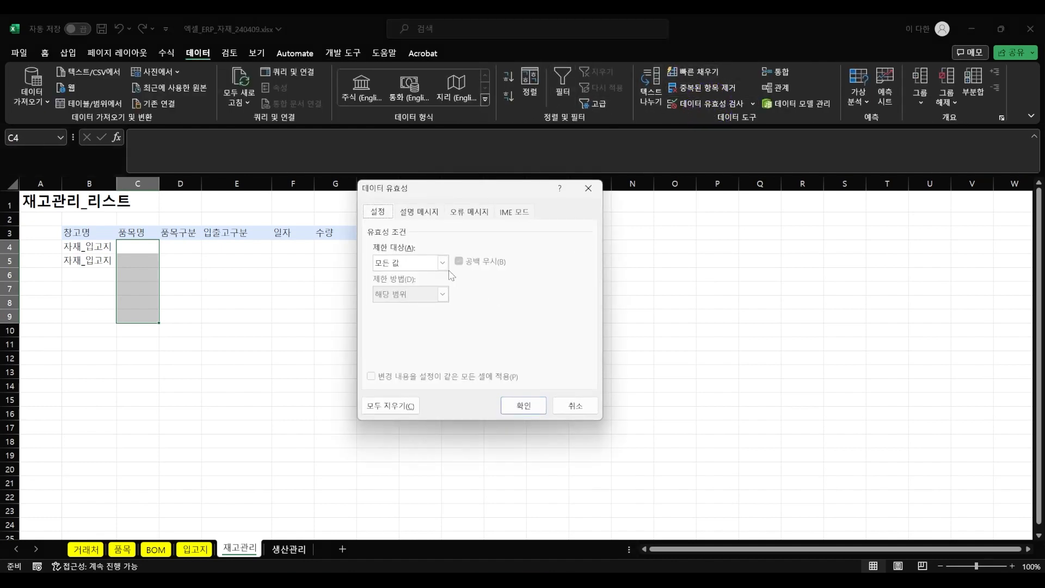
left_click(444, 263)
left_click(418, 308)
left_click(437, 325)
type("=indirect(\"품목명\")")
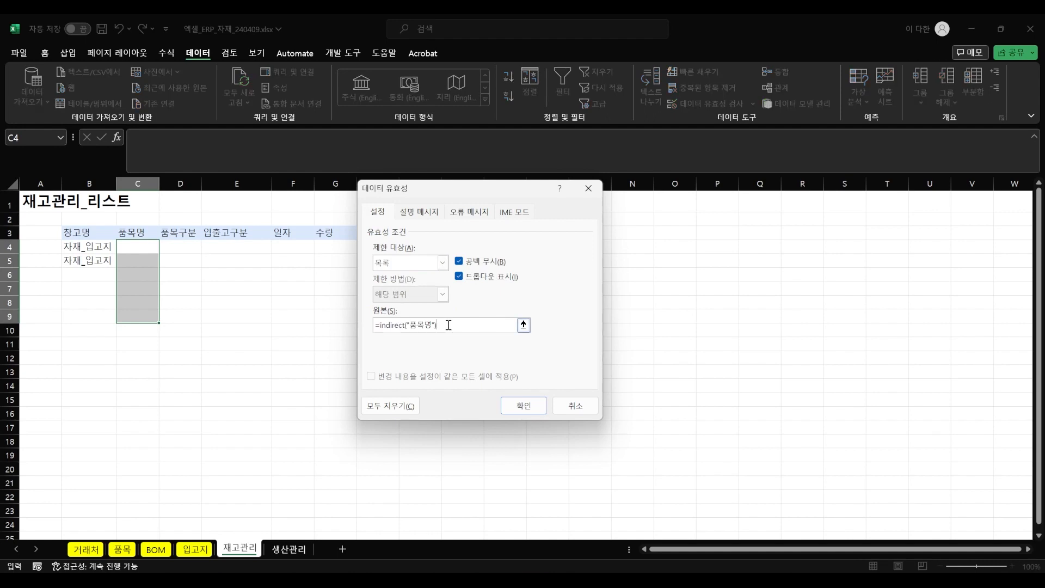
left_click(525, 406)
- Choose 케이스 in C4 and 액정 in C5 as the 품목명 of the first two stock movements
left_click(199, 289)
left_click(146, 233)
left_click(150, 247)
left_click(164, 248)
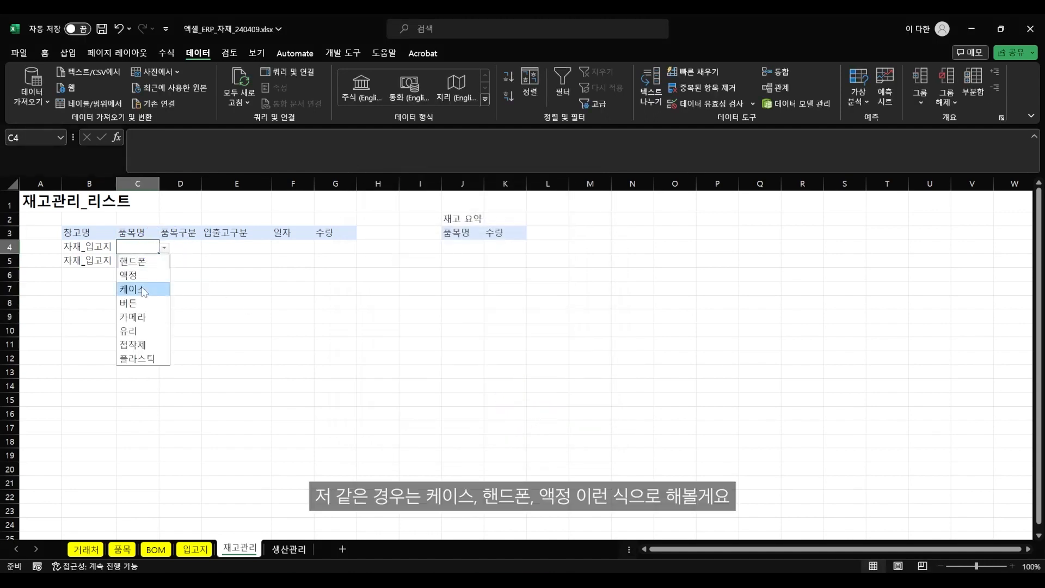
left_click(145, 289)
left_click(152, 261)
left_click(164, 262)
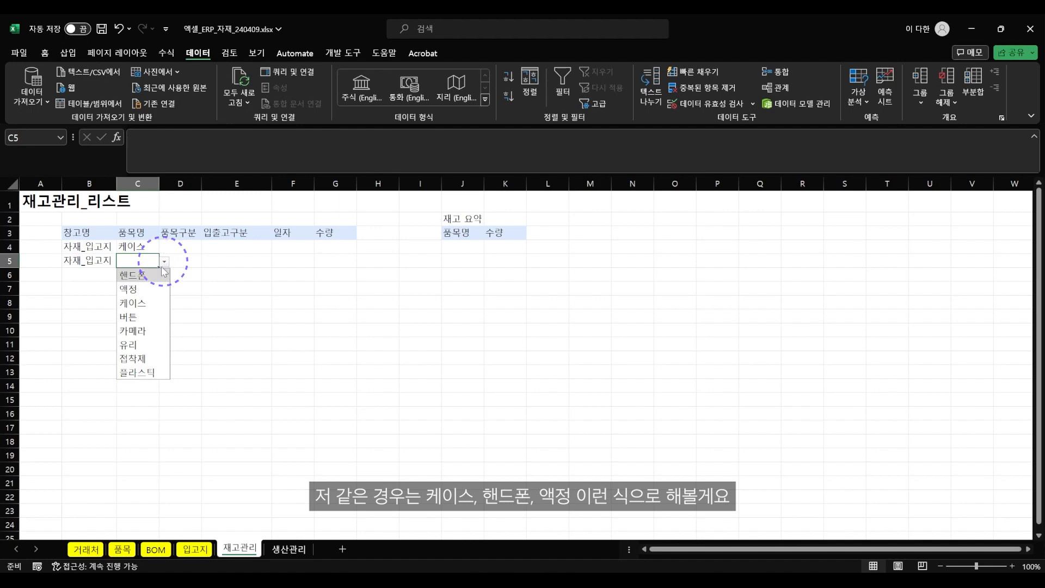
left_click(130, 289)
- Fill in the third stock movement with 제품_입고지 in B6 and 핸드폰 in C6
left_click(90, 276)
left_click(122, 276)
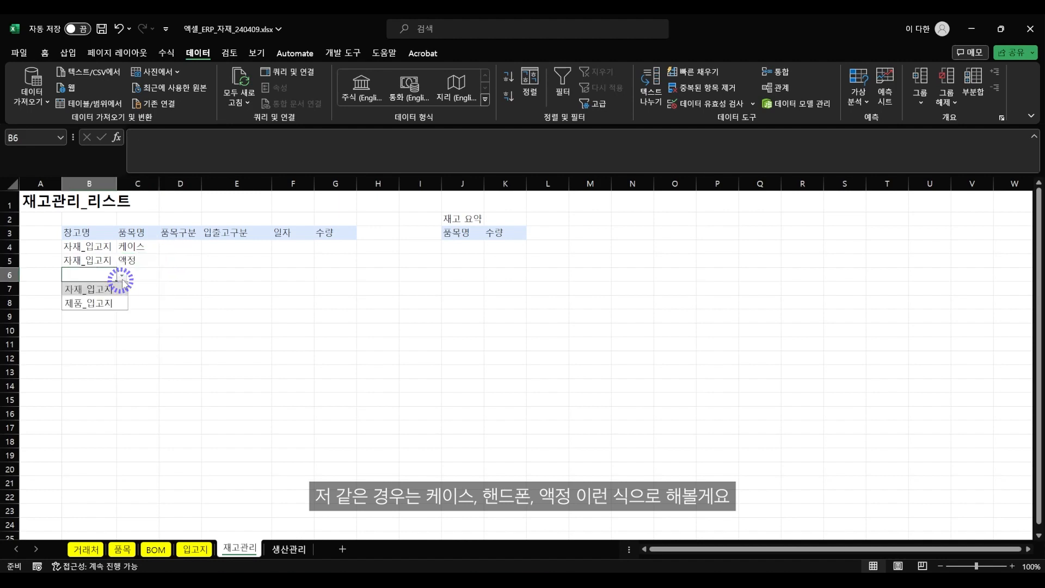
left_click(90, 304)
left_click(150, 275)
left_click(164, 276)
left_click(160, 293)
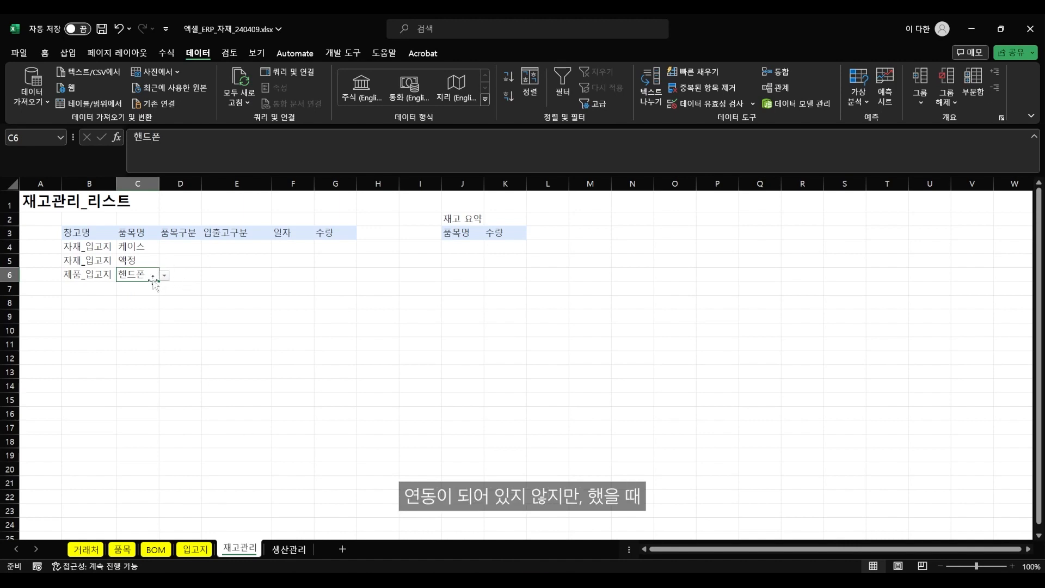
left_click(131, 318)
left_click(141, 236)
left_click(136, 275)
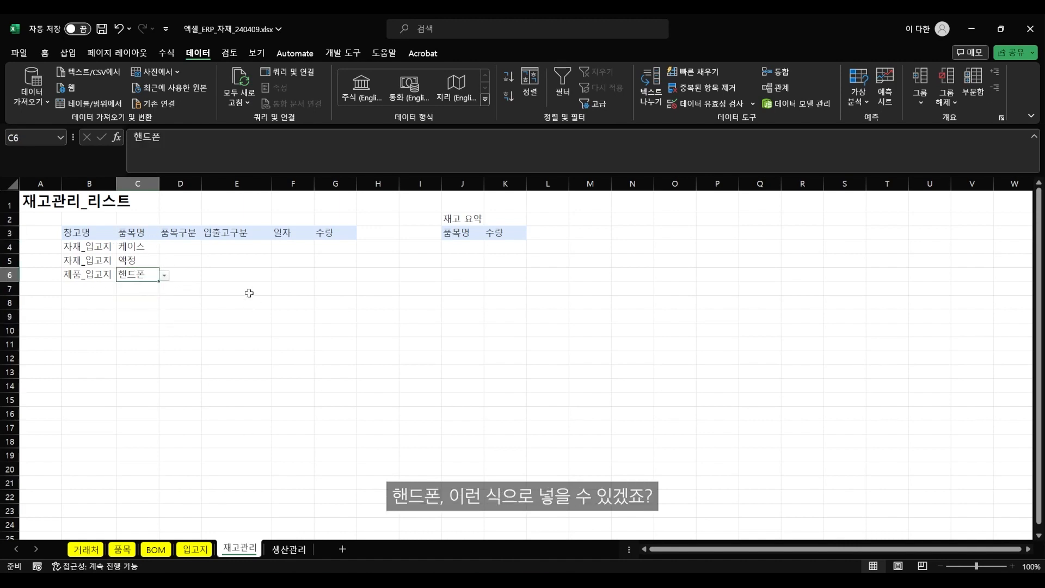
- Examine the 구분 values in C4:C11 of the 품목 sheet as the source for the 품목구분 column
left_click(182, 249)
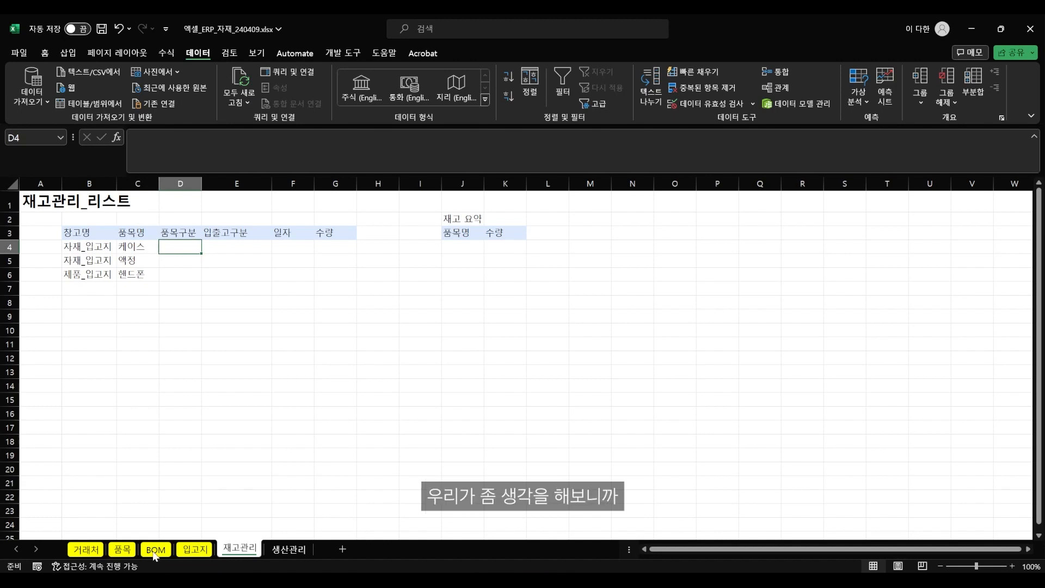
left_click(121, 549)
left_click_drag(179, 281, 177, 430)
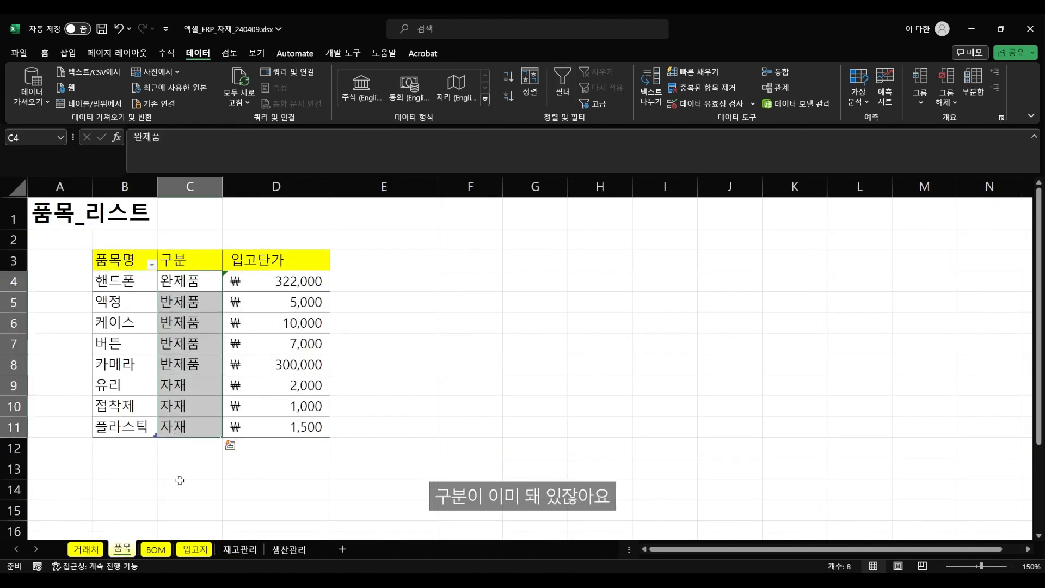
left_click(195, 550)
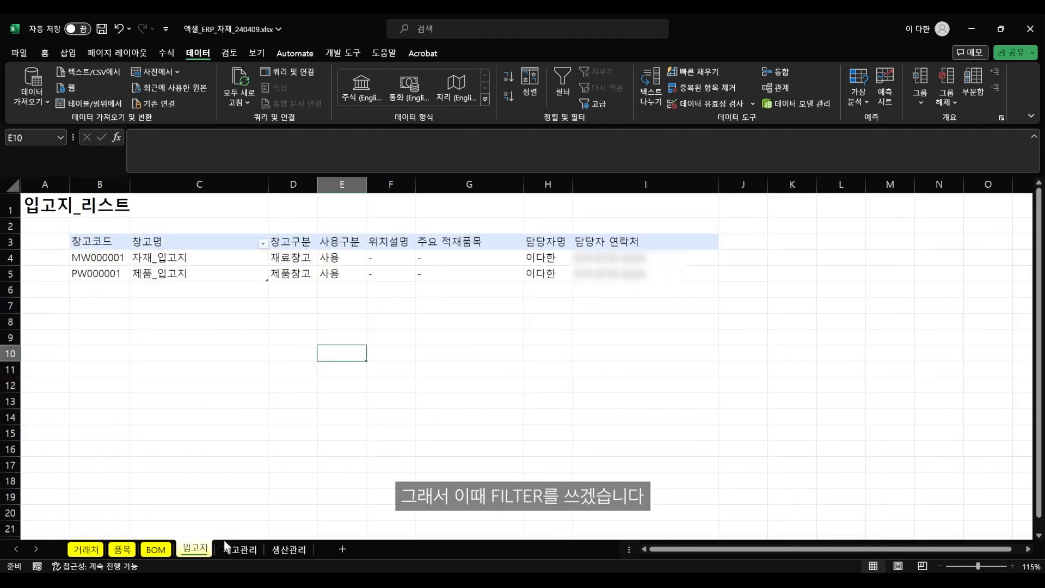
- Enter =FILTER(품목!$C$4:$C$11,품목명[품목명]=C4,"미등록") as the 품목구분 formula for D4:D6 of the 재고관리 sheet
left_click(240, 550)
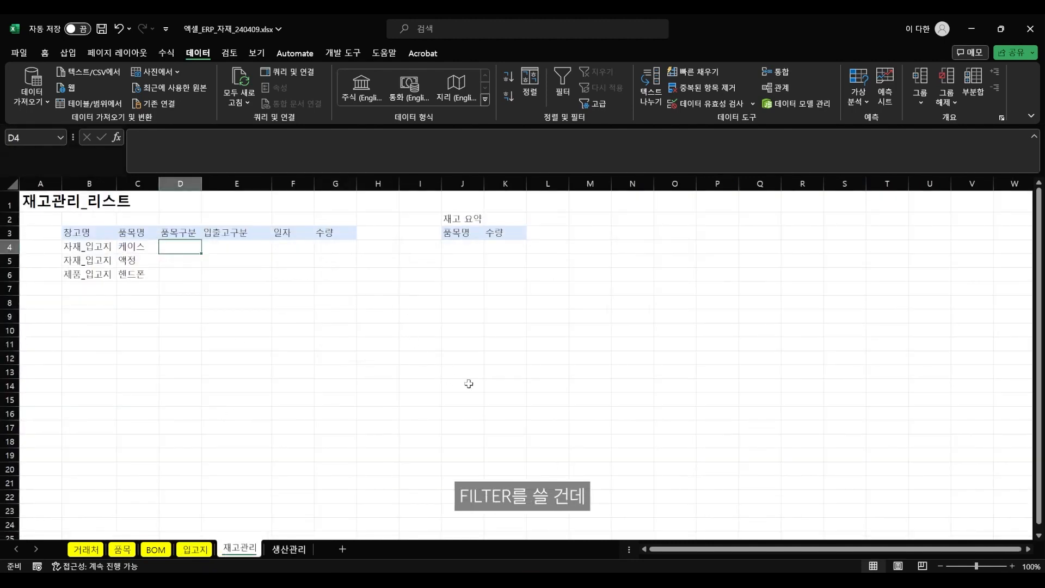
left_click(168, 152)
type("=FILTER(품목!C4:C11,품목명[품목명]=C4,\"미등록\")")
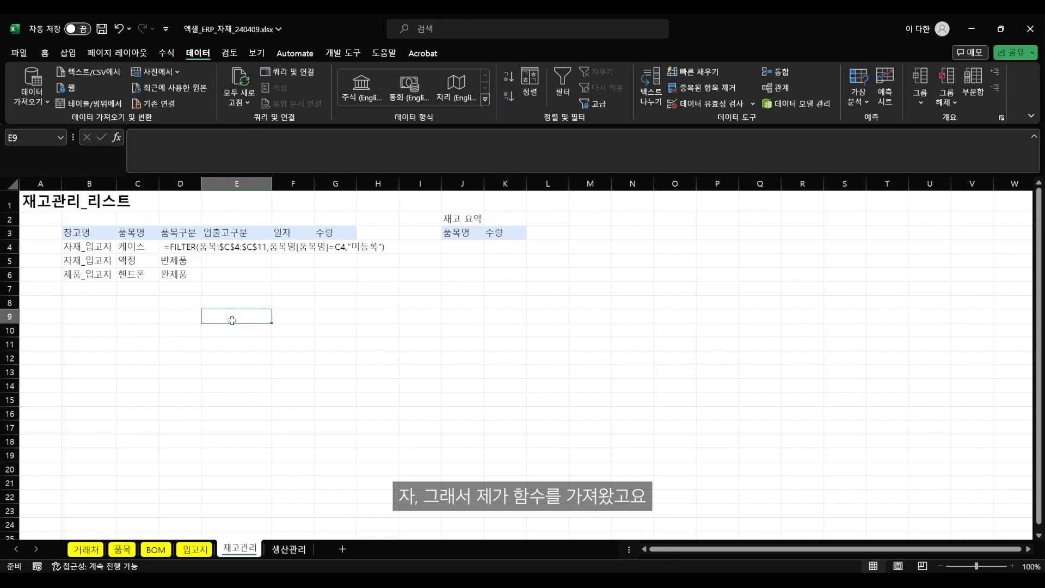
- Compare the FILTER formula in D4 of the 재고관리 sheet with the 필요 자재 목록 on the 생산관리 sheet
left_click(181, 253)
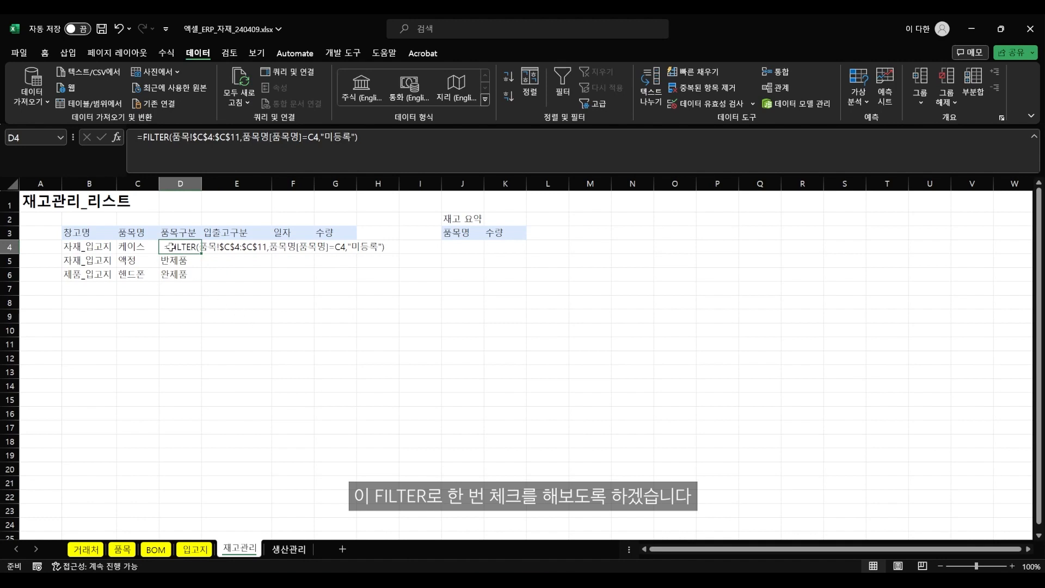
left_click(278, 549)
left_click(168, 406)
left_click_drag(308, 467, 109, 386)
left_click(420, 330)
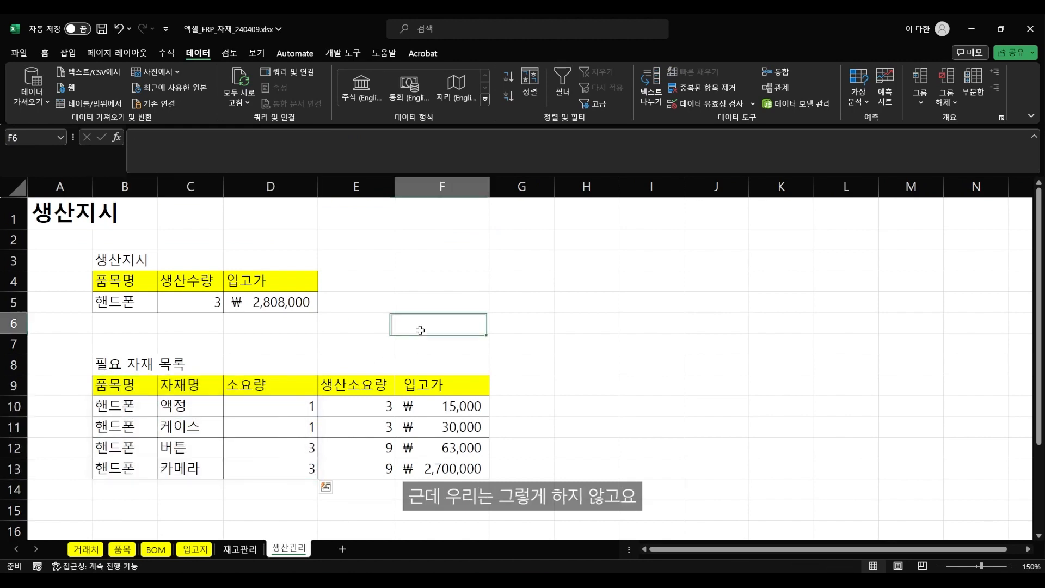
left_click(235, 549)
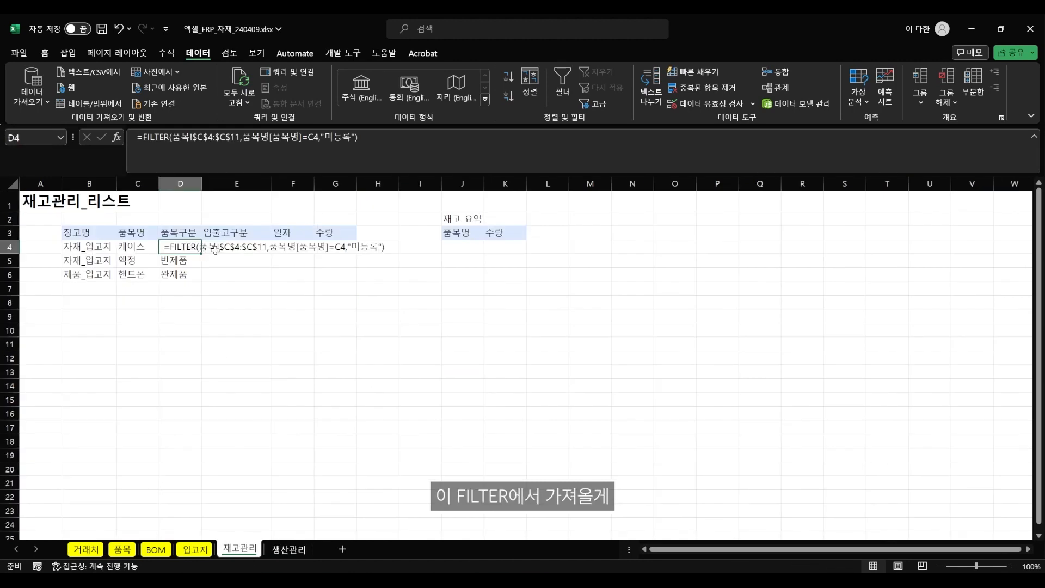
- Trace the FILTER formula's arguments: the 구분 range C4:C11 and 품목명 column on the 품목 sheet, and the criteria cells C4 and C5
left_click(117, 554)
left_click(320, 235)
left_click(198, 285)
left_click_drag(197, 285, 181, 430)
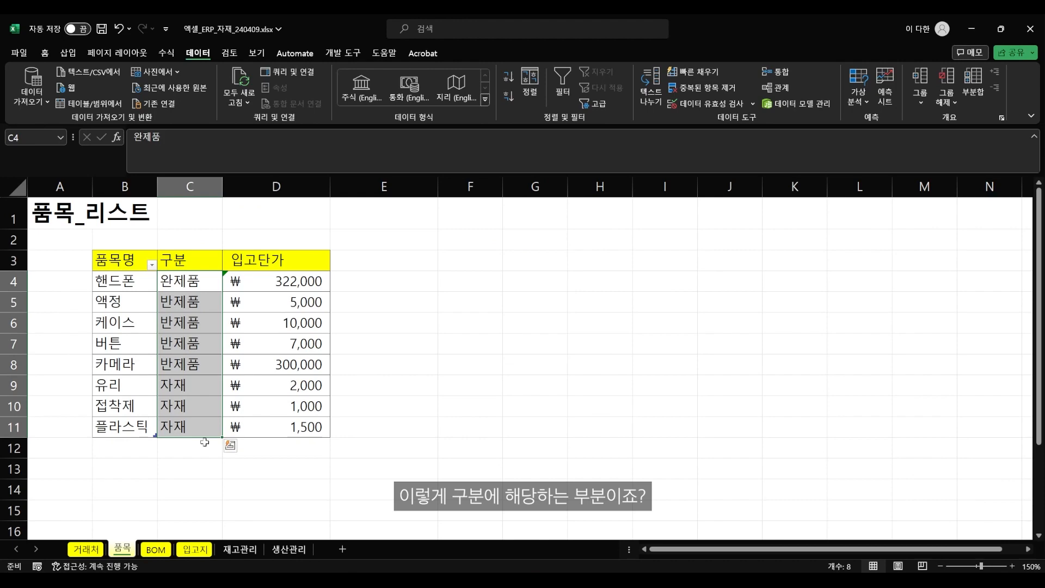
left_click(233, 551)
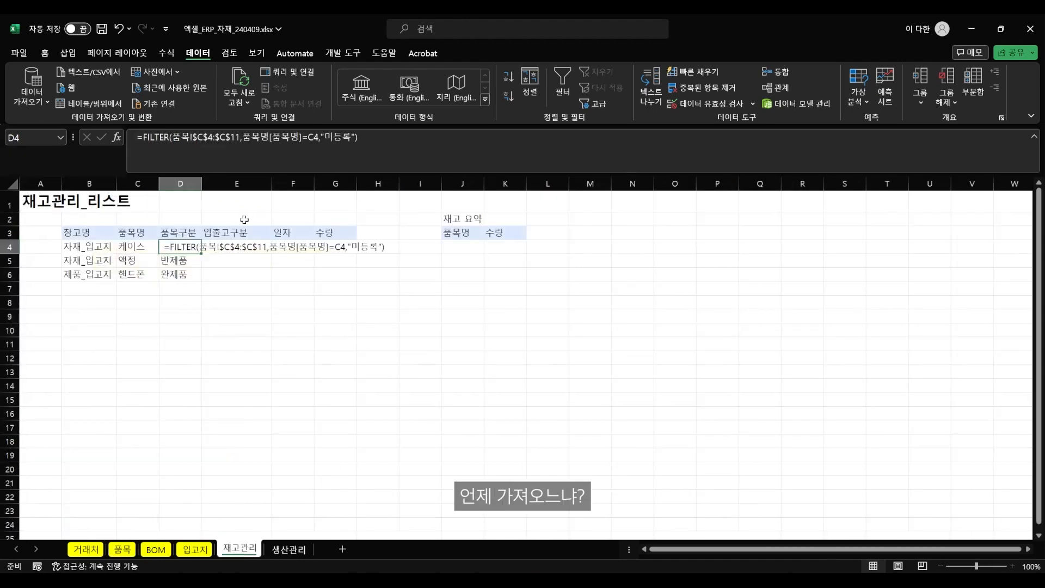
left_click(131, 550)
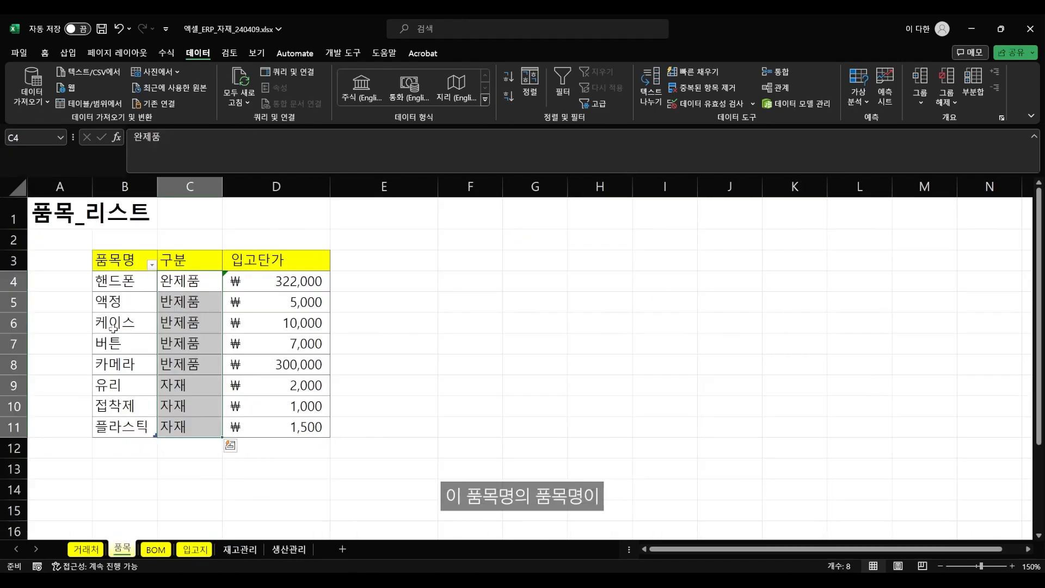
left_click(194, 550)
left_click(240, 550)
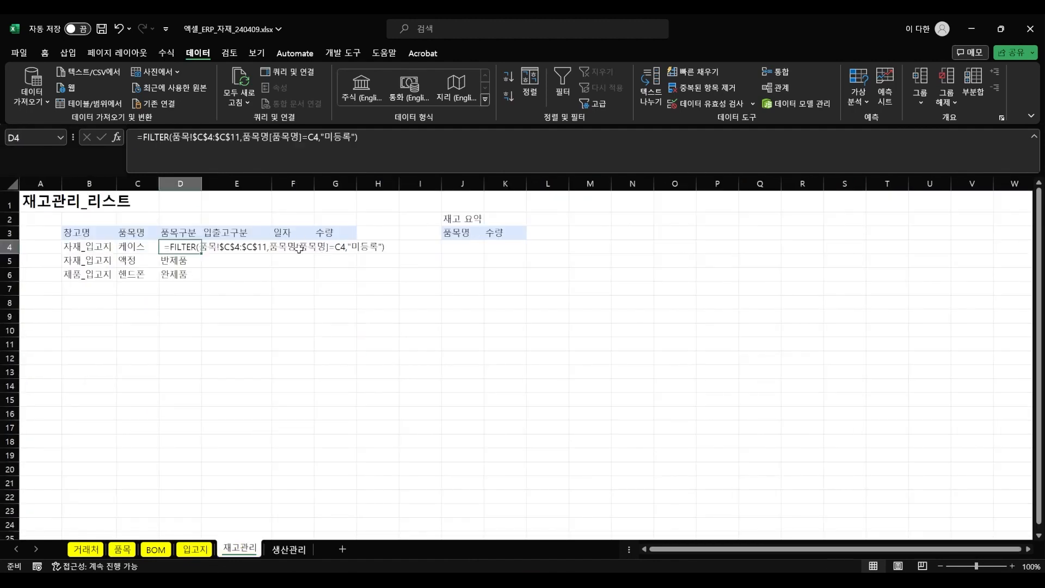
left_click(124, 248)
left_click(192, 260)
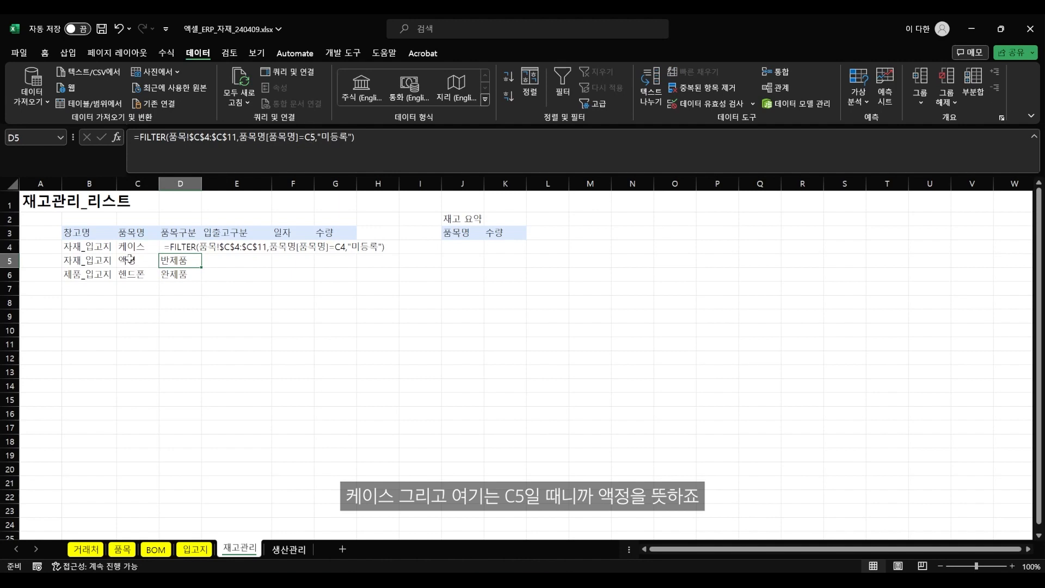
left_click(240, 355)
- Turn the FILTER text in D4 of the 재고관리 sheet into a working formula
left_click(180, 244)
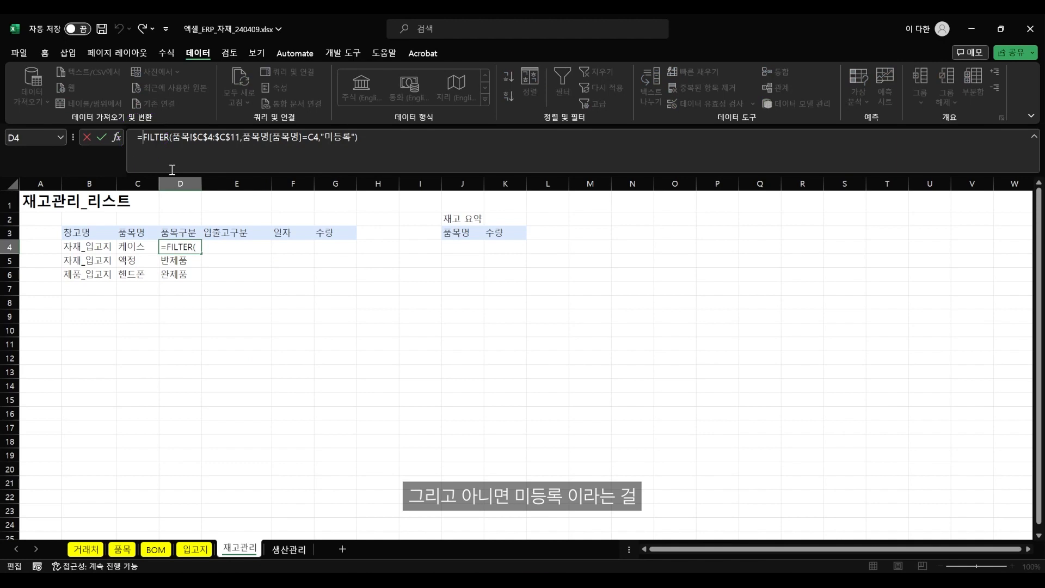
key("Return")
key("Down")
key("ctrl+c")
key("Down")
key("ctrl+v")
key("Escape")
key("Down")
key("Up")
key("Delete")
- Copy the 품목구분 formula from D6 down to D12 of the 재고관리 sheet
left_click(168, 275)
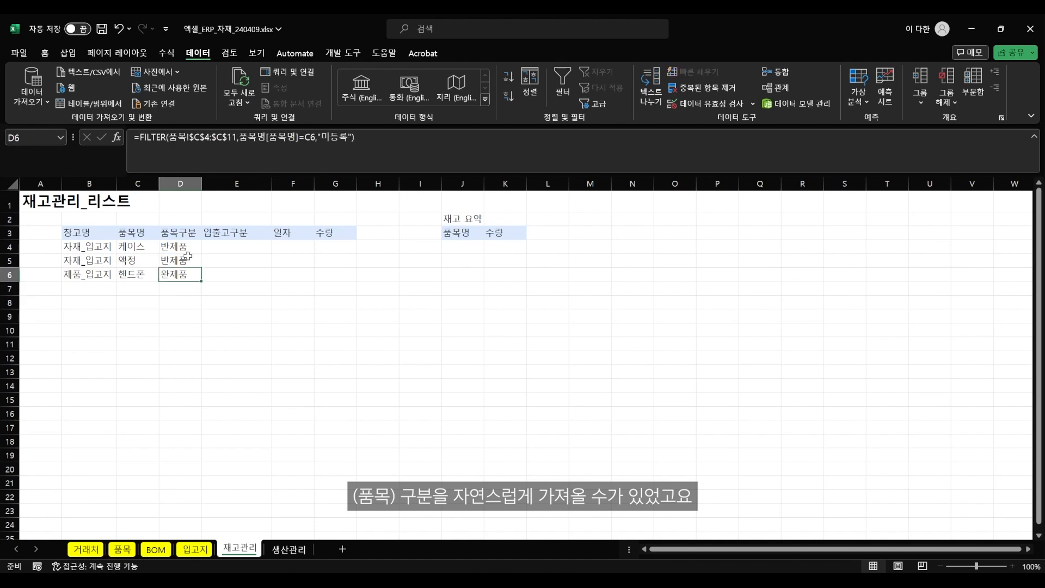
key("ctrl+c")
key("shift+Down")
key("shift+Down")
key("shift+Down")
key("shift+Down")
key("shift+Down")
key("shift+Down")
key("ctrl+v")
- Enter 입고 in E4 and 출고 in E5 of the 입출고구분 column
left_click(256, 247)
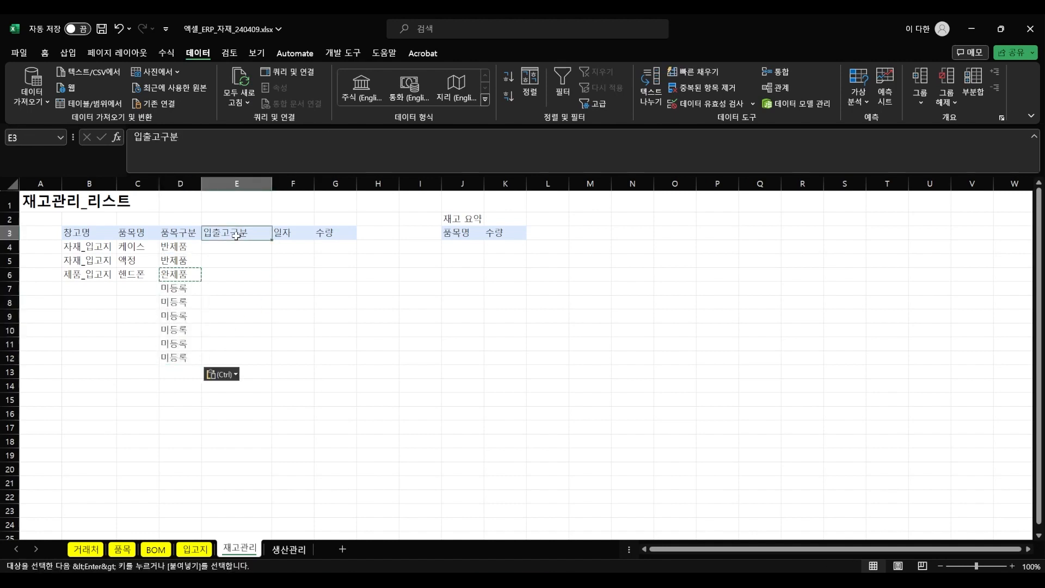
type("입고")
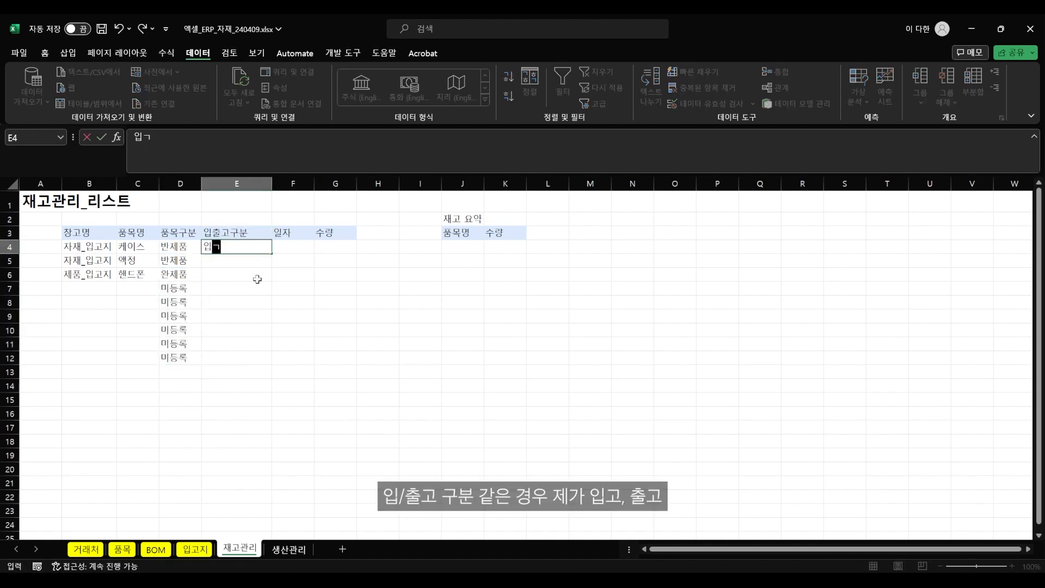
key("Return")
type("출고")
key("Return")
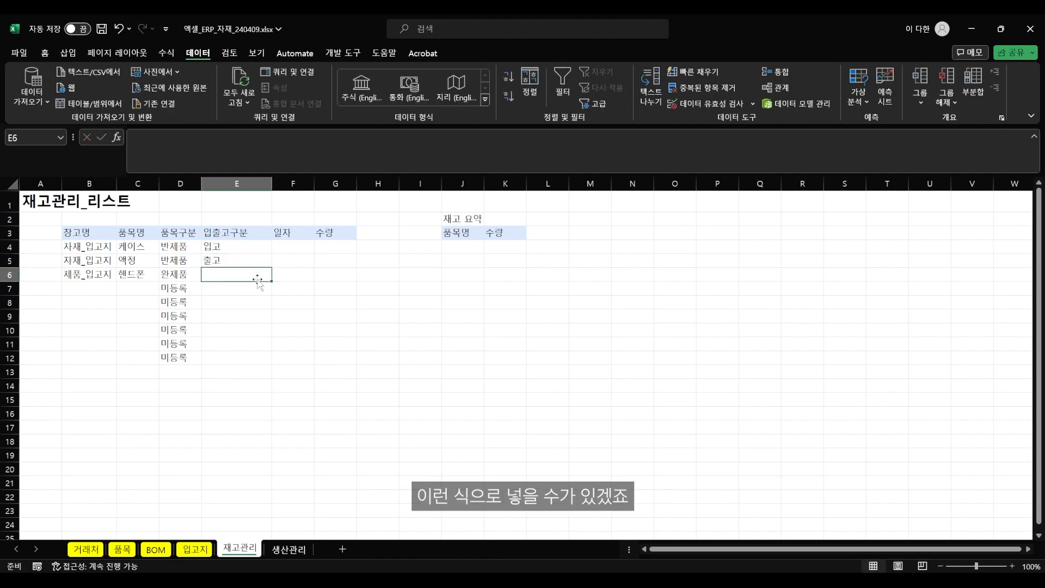
- Add a new sheet named 기준목록 and place it before the 거래처 sheet
left_click_drag(233, 248, 233, 261)
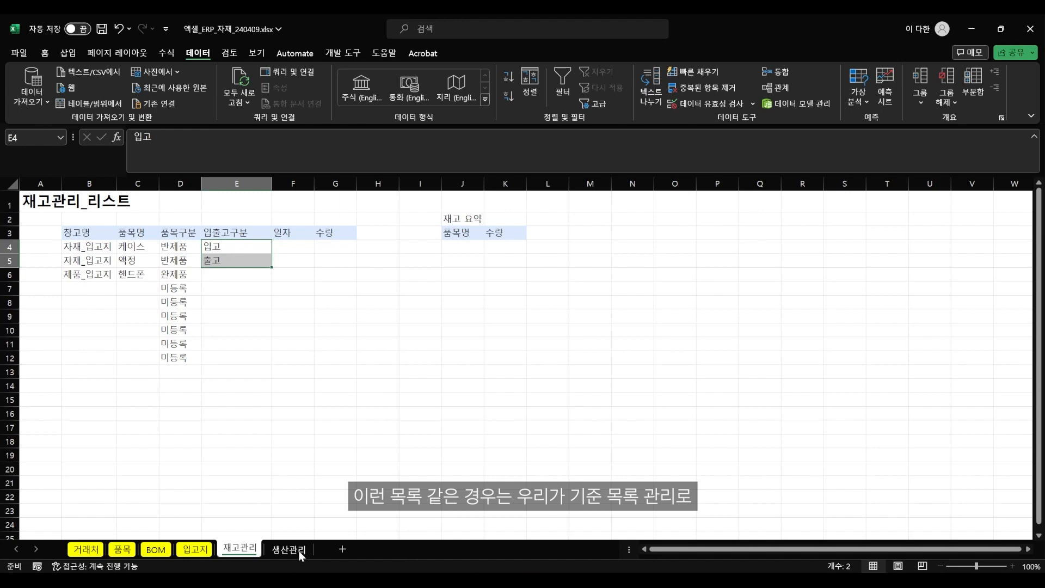
left_click(344, 550)
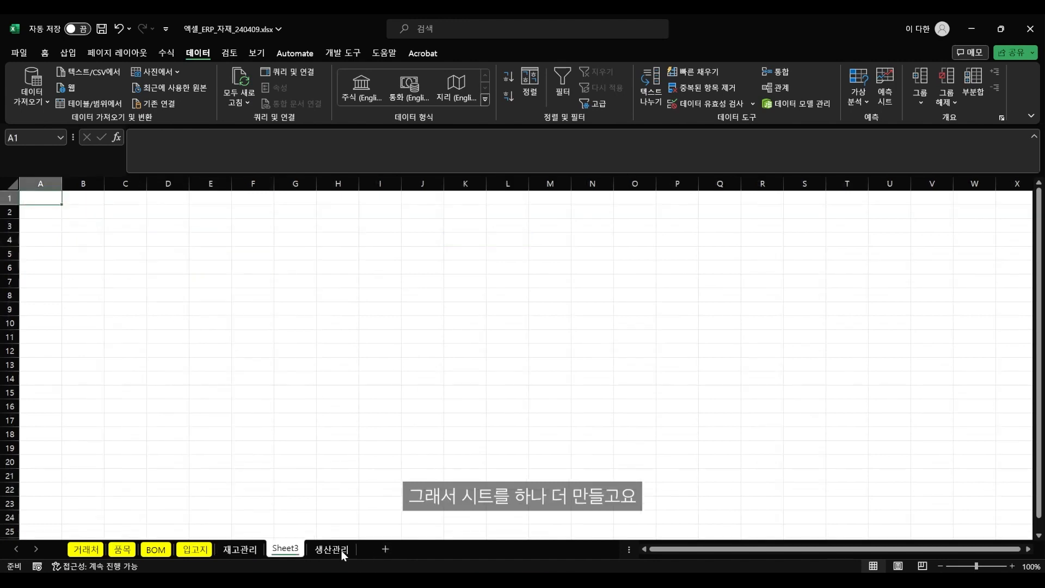
left_click_drag(280, 550, 78, 554)
double_click(76, 550)
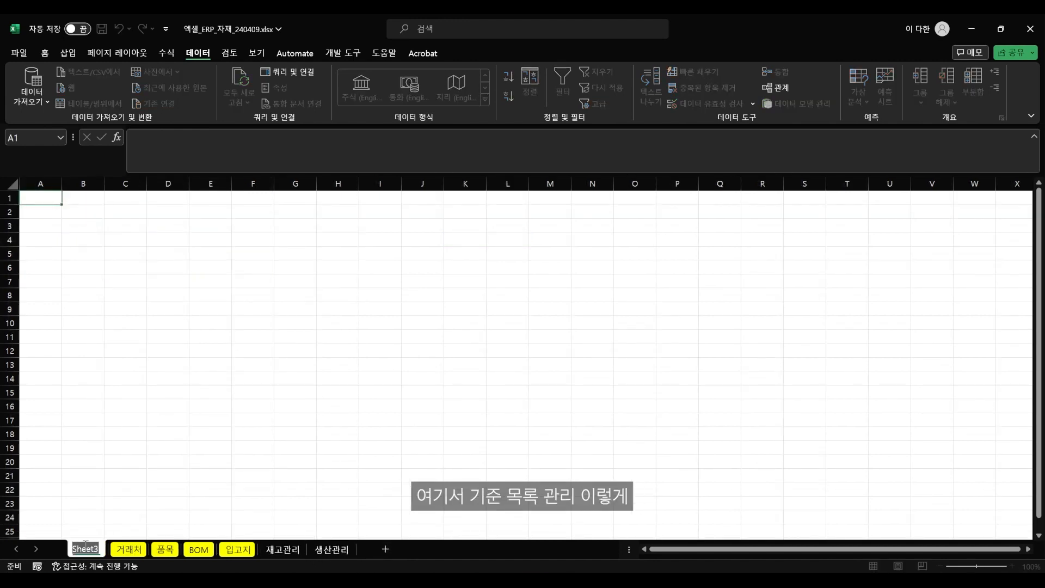
type("기준목록")
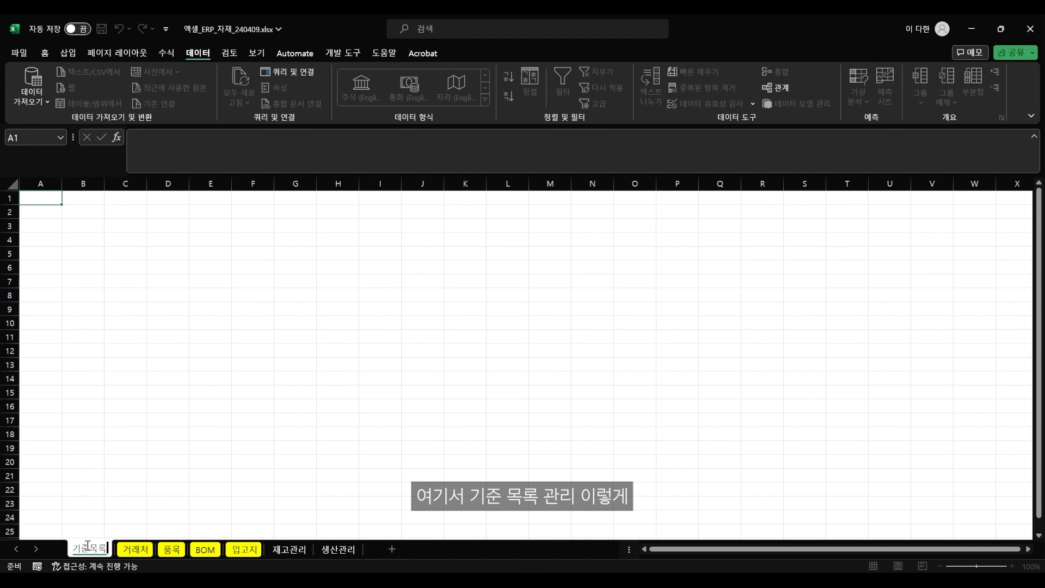
key("Return")
- Give the 기준목록 sheet the title 기준목록_리스트 in A1, based on the 거래처_리스트 heading
type("거래처_리스트")
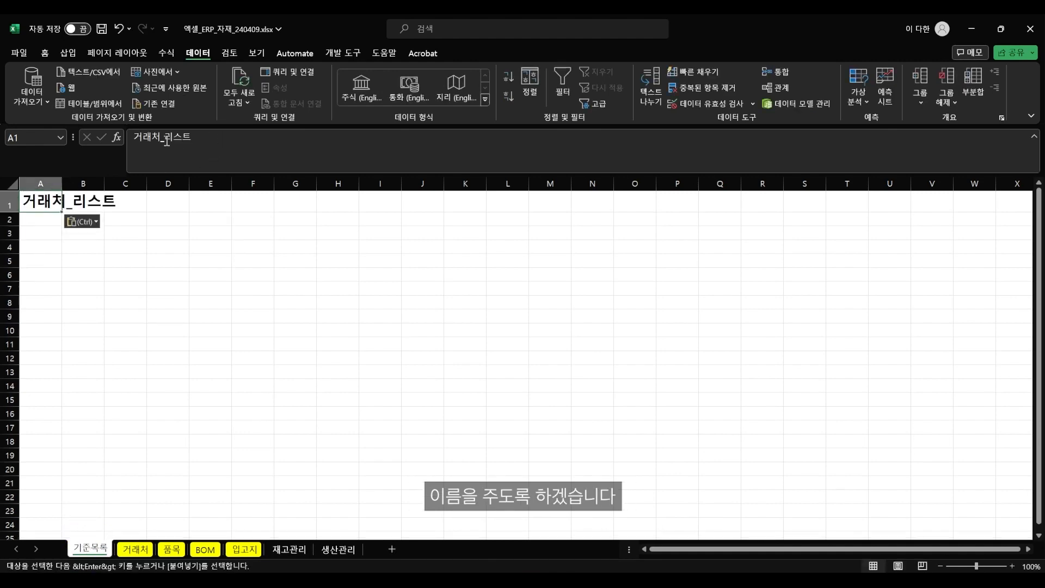
left_click_drag(161, 137, 77, 138)
type("기준목록")
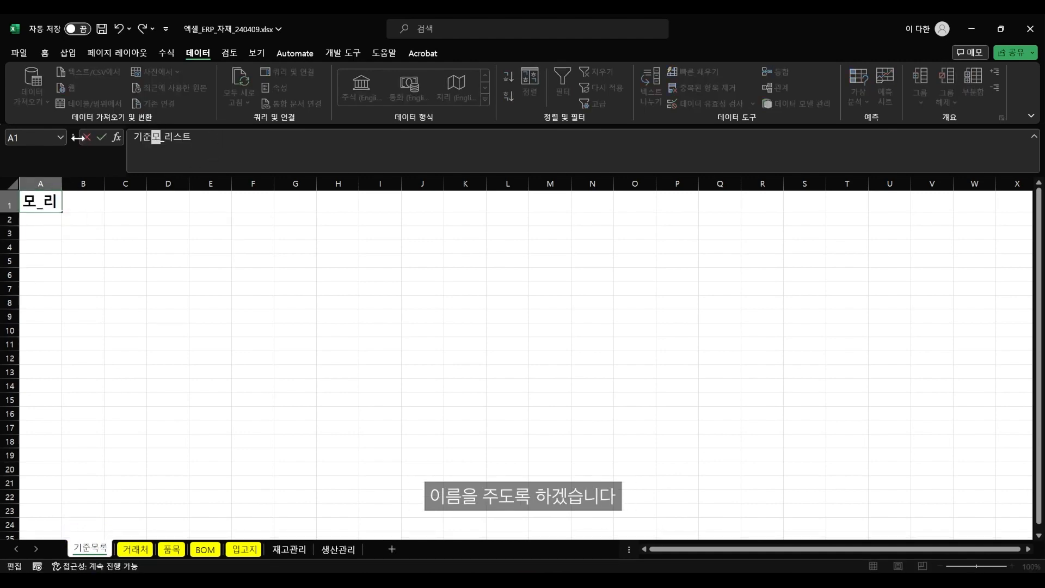
key("Return")
- Cut the 기준정보 block K2:L6 from the 거래처 sheet, paste it at B3 of the 기준목록 sheet and widen column B
left_click(136, 550)
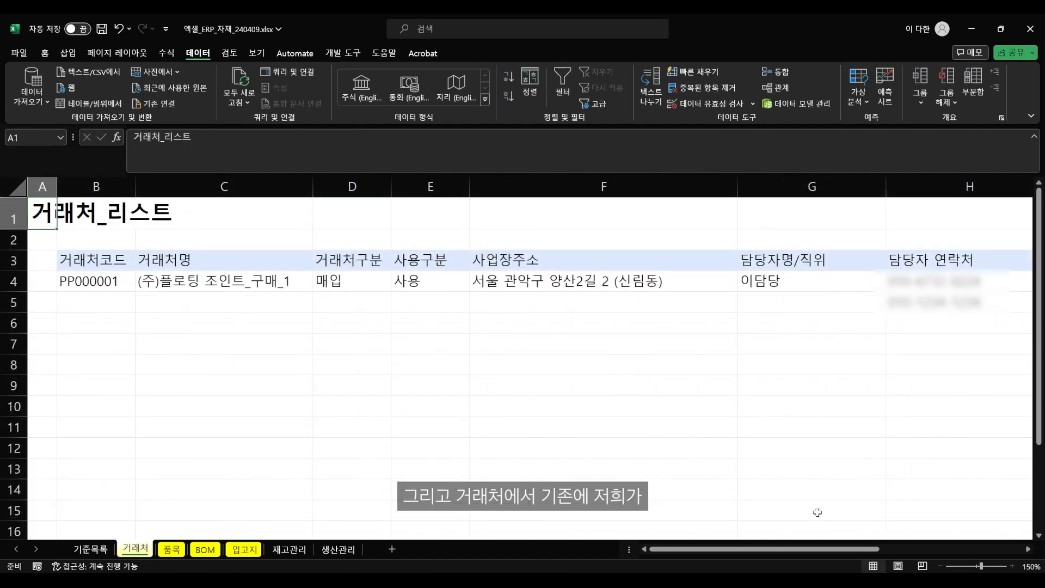
left_click_drag(770, 550, 851, 548)
left_click_drag(764, 551, 827, 550)
left_click_drag(821, 240, 918, 322)
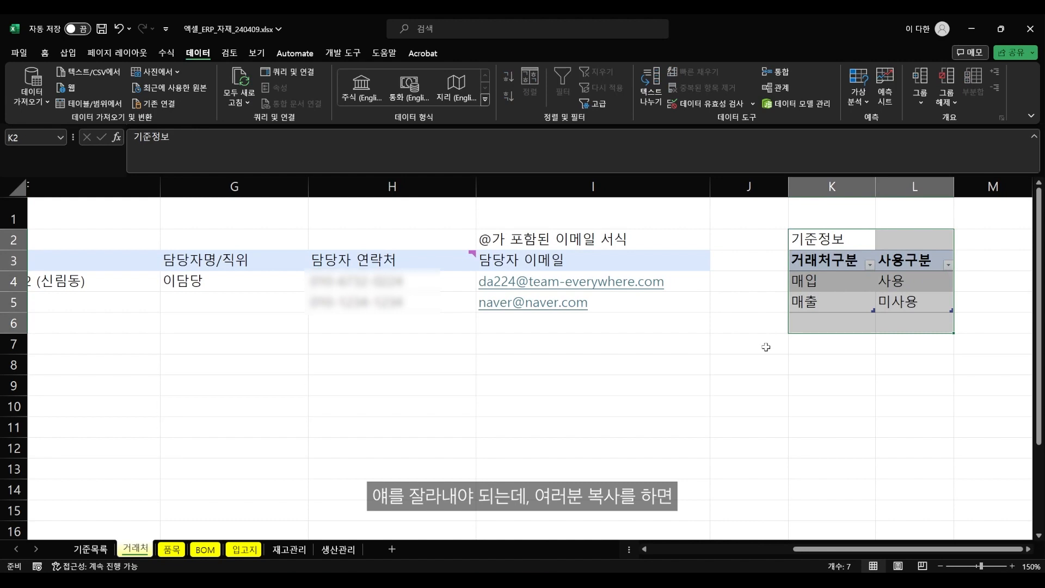
key("ctrl+c")
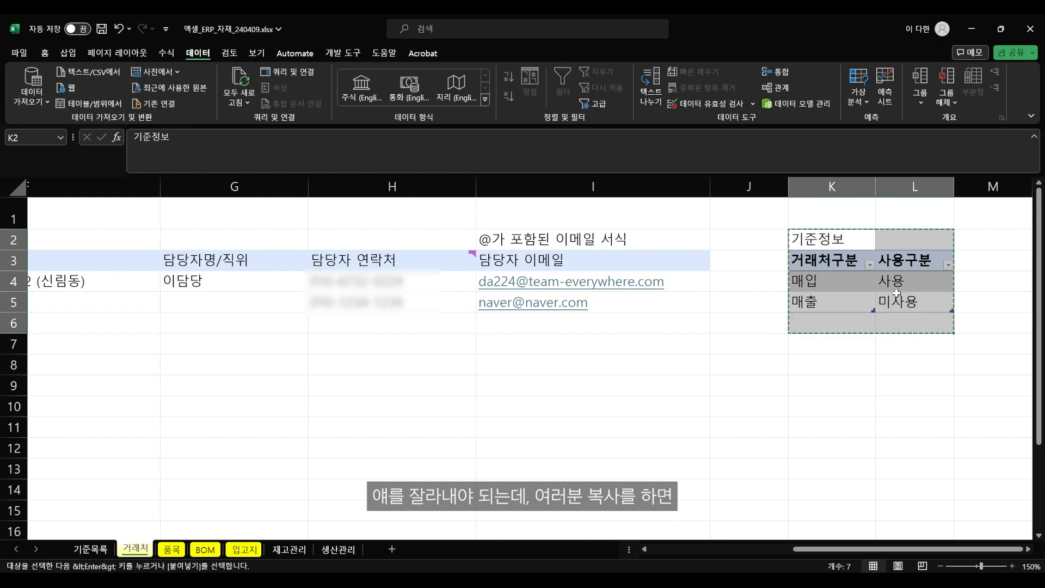
left_click(103, 550)
left_click(71, 234)
key("ctrl+v")
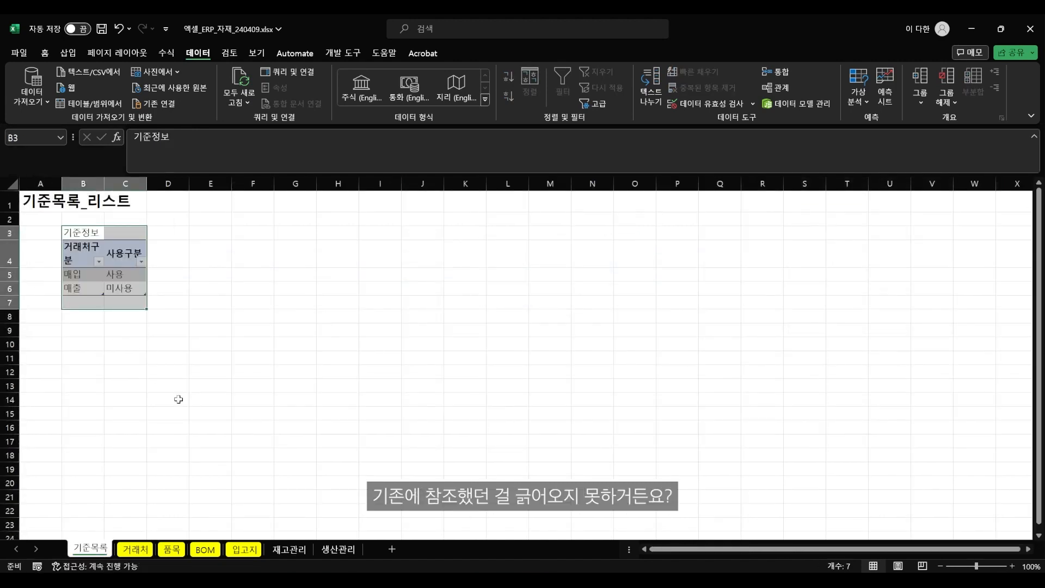
left_click(215, 343)
left_click_drag(104, 184, 114, 184)
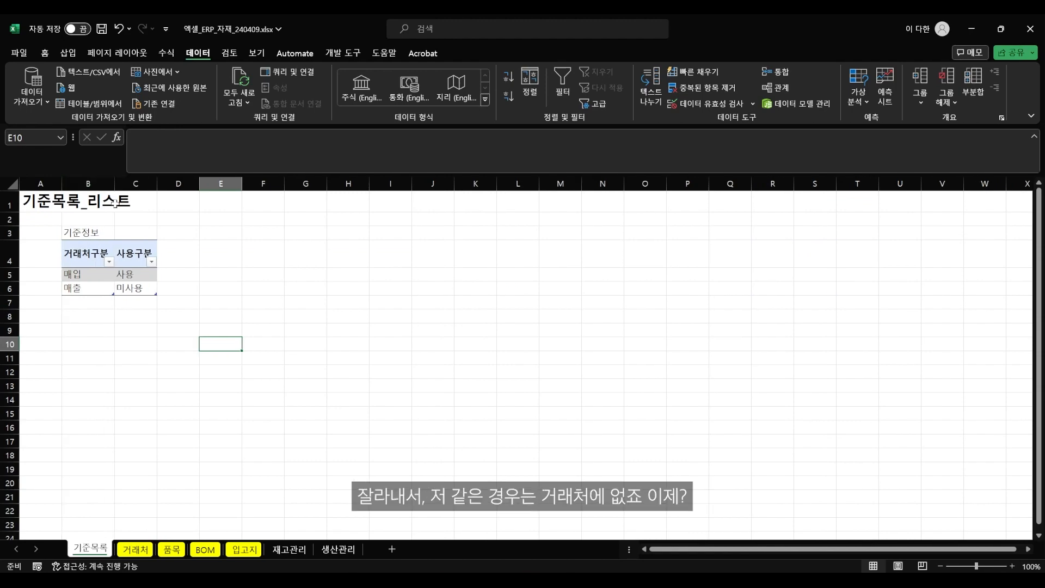
- Check on the 거래처 sheet that the 기준정보 block is gone and the 거래처구분 drop-down in D4 still offers its list
left_click(136, 550)
left_click(829, 320)
key("ctrl+Up")
left_click_drag(867, 551, 721, 551)
left_click(360, 282)
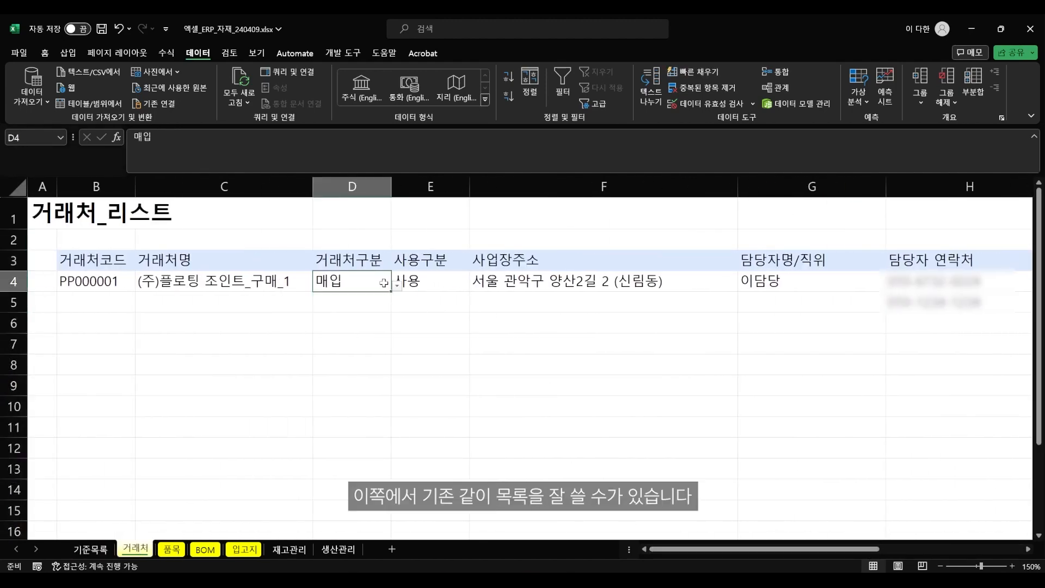
left_click(397, 286)
left_click(353, 427)
- Set the tab colour of the 기준목록 sheet to yellow
left_click(90, 549)
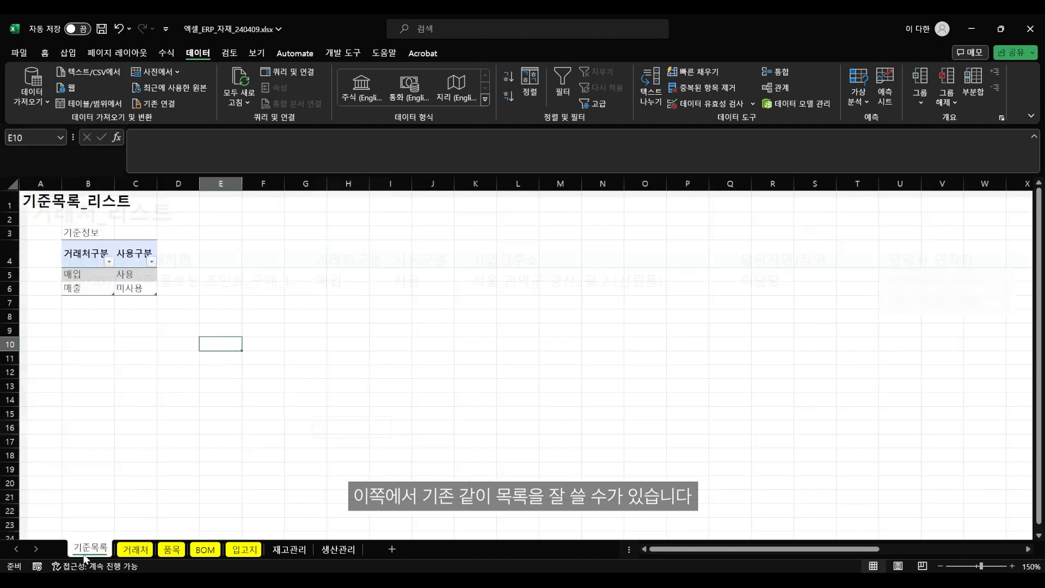
right_click(90, 547)
mouse_move(159, 460)
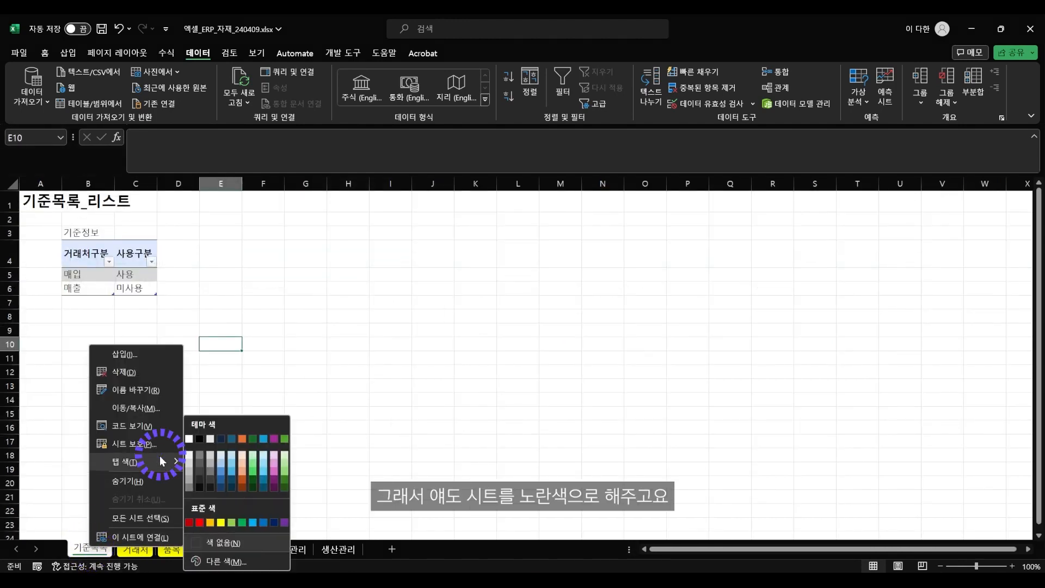
left_click(223, 520)
left_click(215, 371)
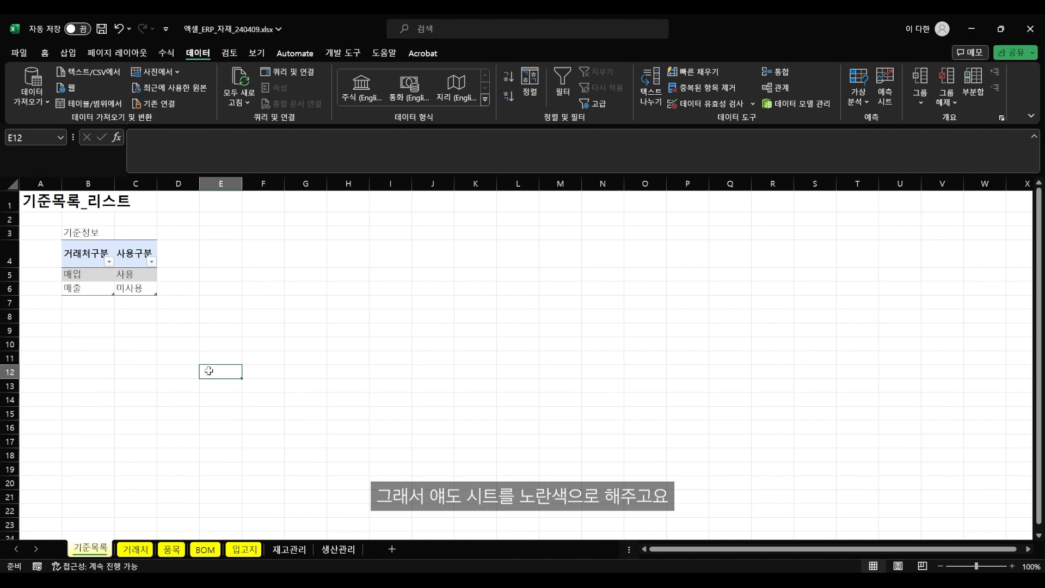
- Copy the 입출고구분 heading with 입고 and 출고 from E3:E5 of the 재고관리 sheet to D4:D6 of the 기준목록 sheet, outside the existing tables
left_click(250, 548)
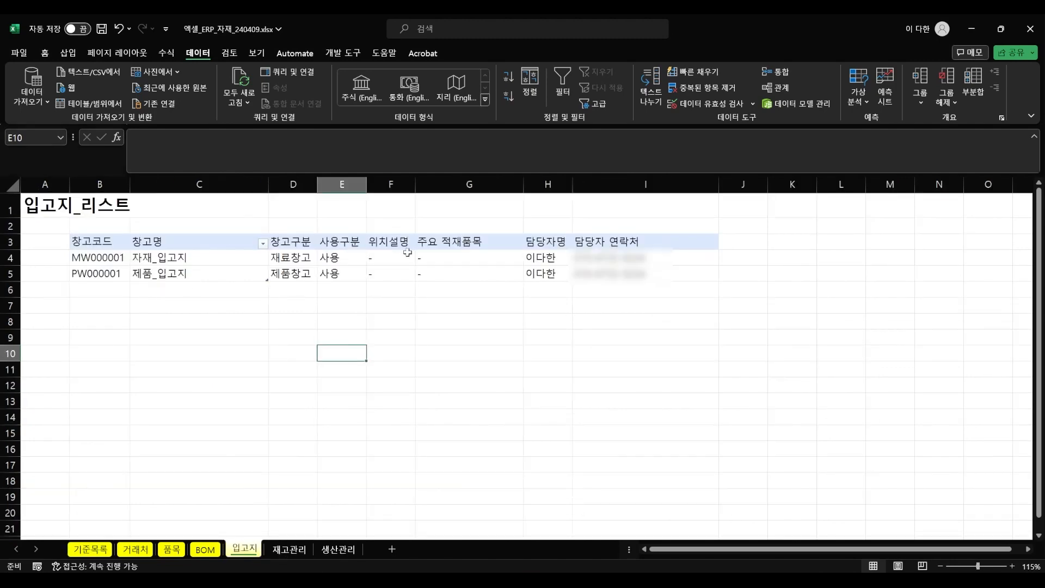
left_click(289, 549)
left_click_drag(254, 235, 249, 264)
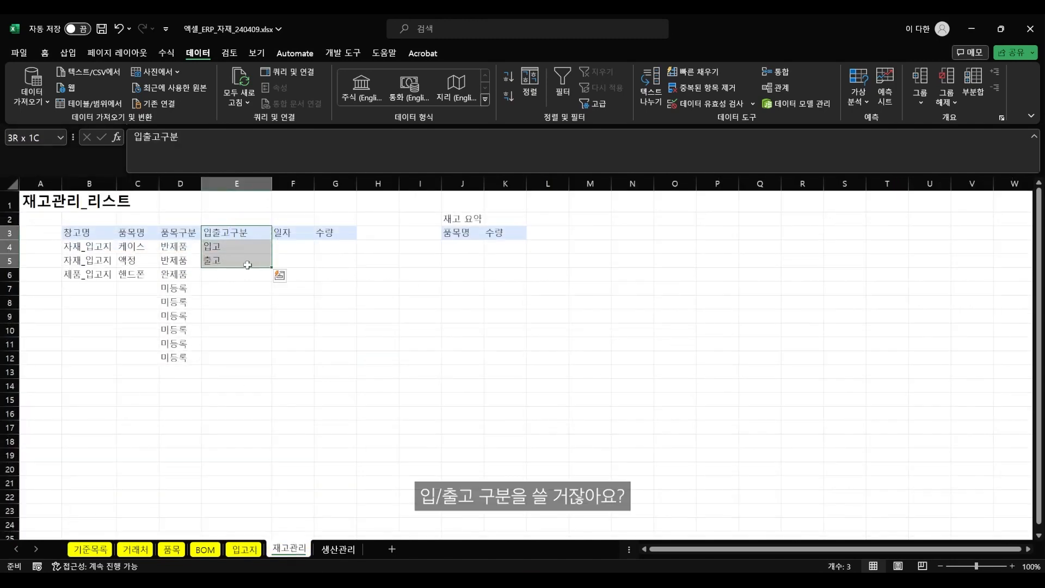
key("ctrl+c")
left_click(90, 549)
left_click(178, 253)
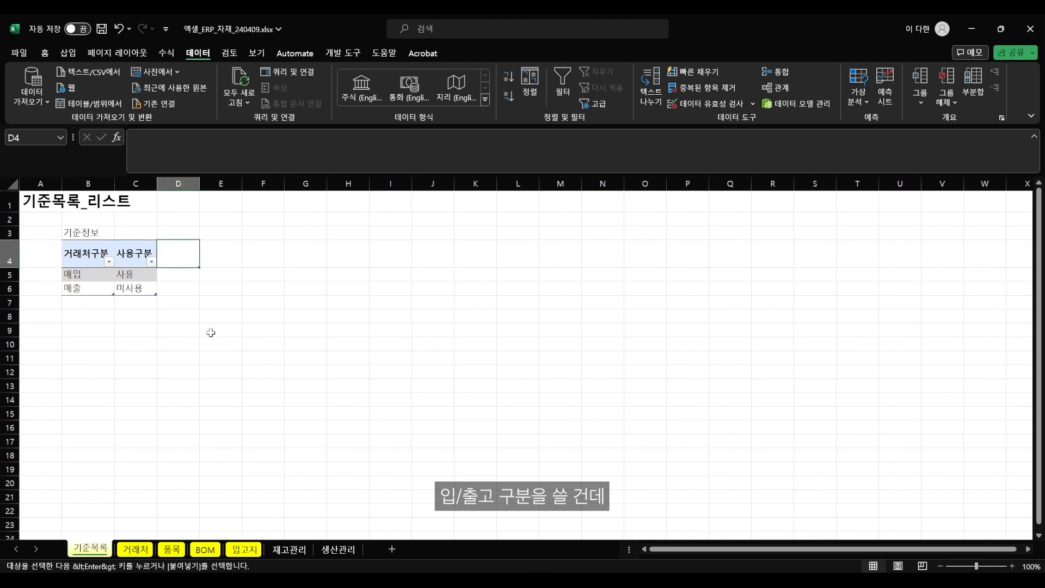
key("ctrl+v")
key("ctrl+z")
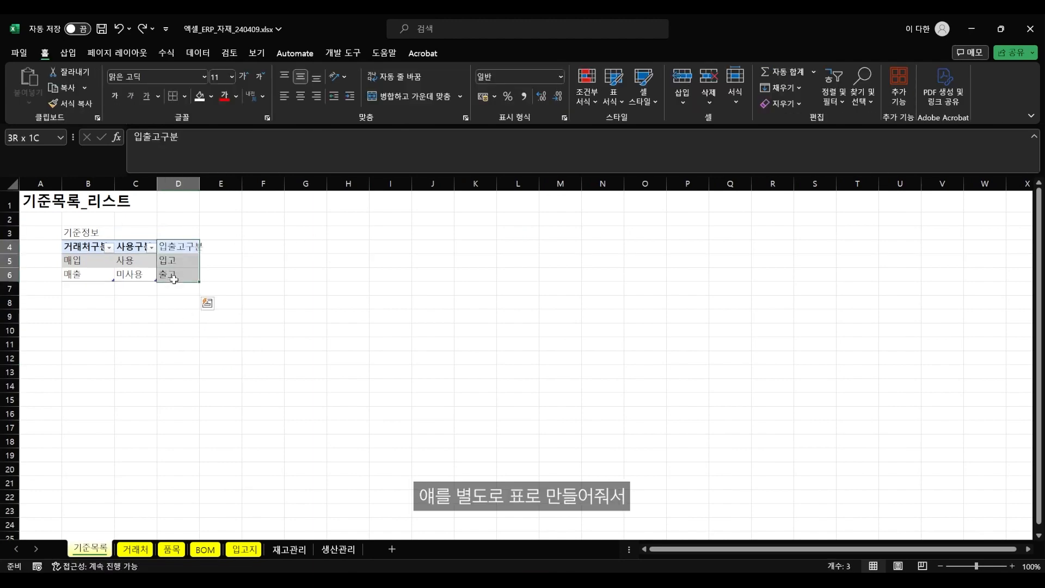
- Convert D4:D6 of the 기준목록 sheet into a table in the first light style and name it 입출고구분
left_click(613, 90)
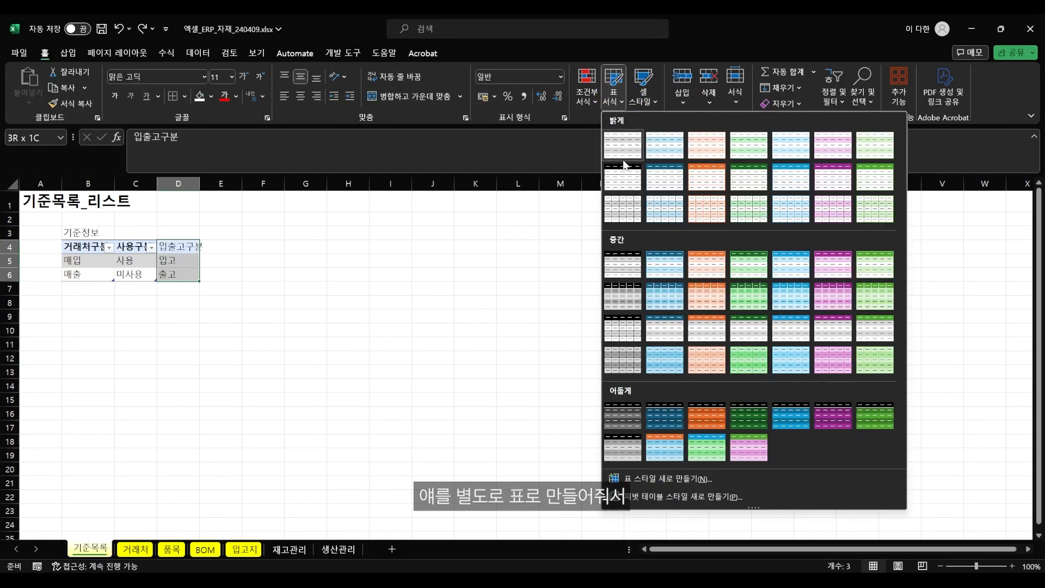
left_click(625, 144)
left_click(471, 352)
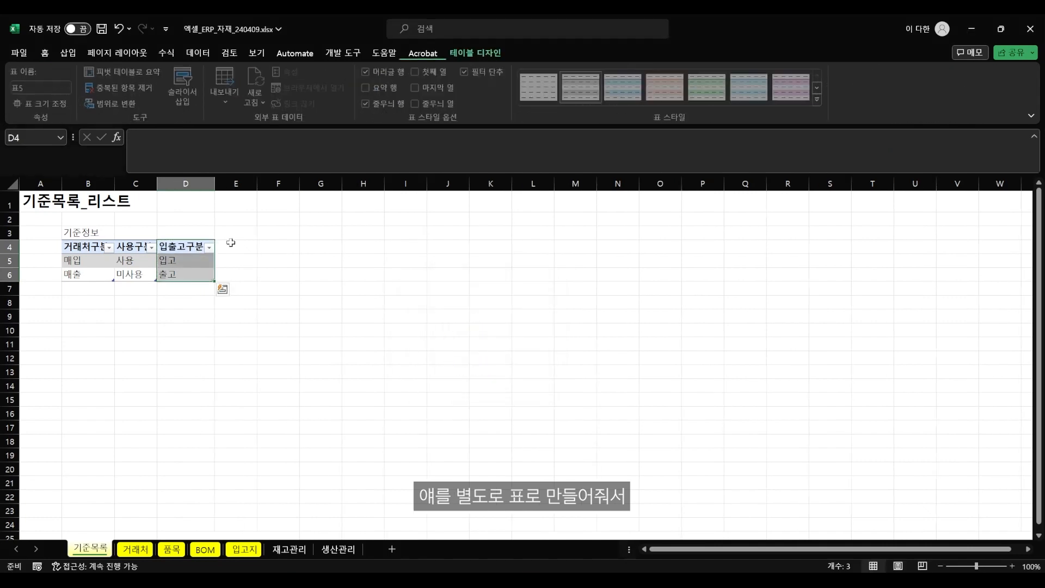
left_click(33, 84)
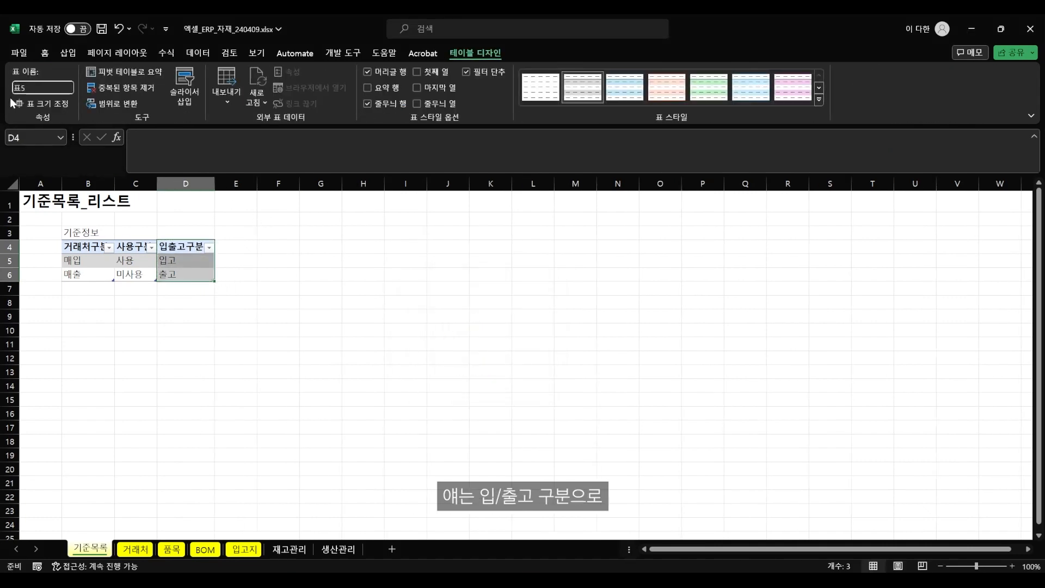
type("입출고구분")
key("Return")
left_click(88, 246)
left_click(144, 247)
left_click(80, 247)
left_click(123, 247)
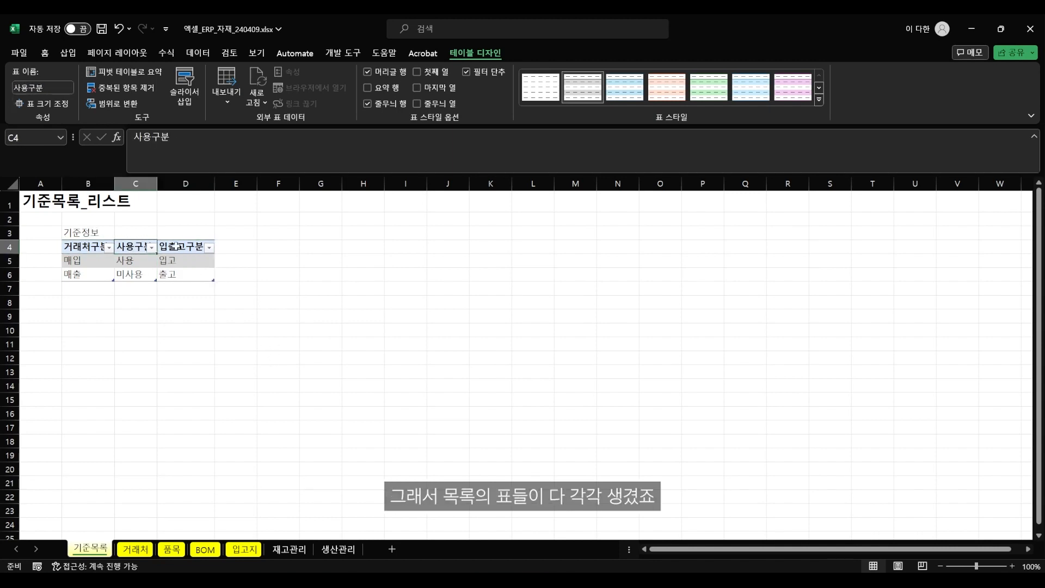
left_click(177, 246)
- Restrict E4:E8 of the 재고관리 sheet to a validation list sourced from =INDIRECT("입출고구분")
left_click(288, 549)
left_click(234, 289)
left_click_drag(234, 247, 231, 299)
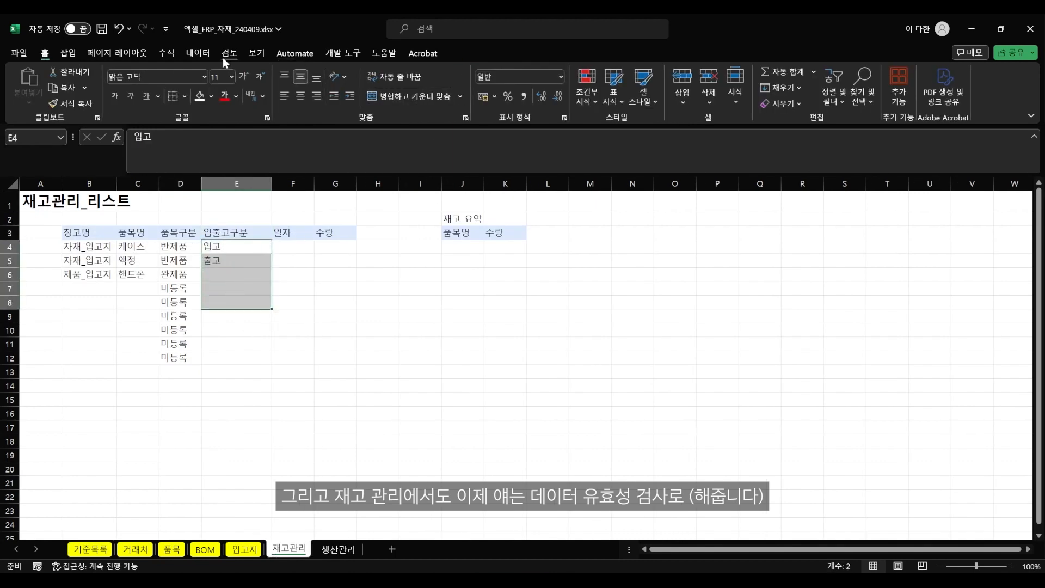
left_click(197, 53)
left_click(708, 104)
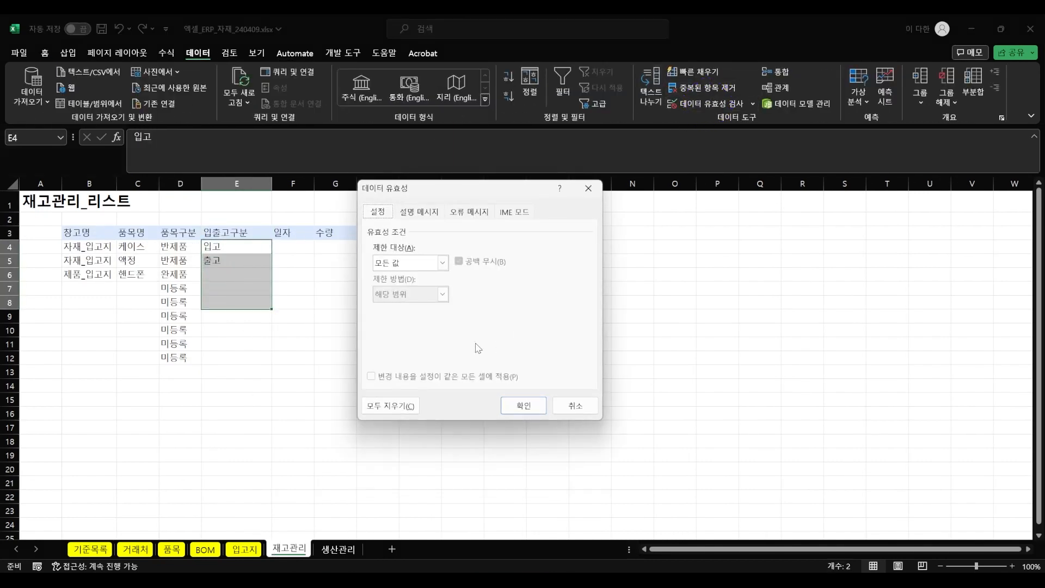
left_click(452, 267)
left_click(422, 303)
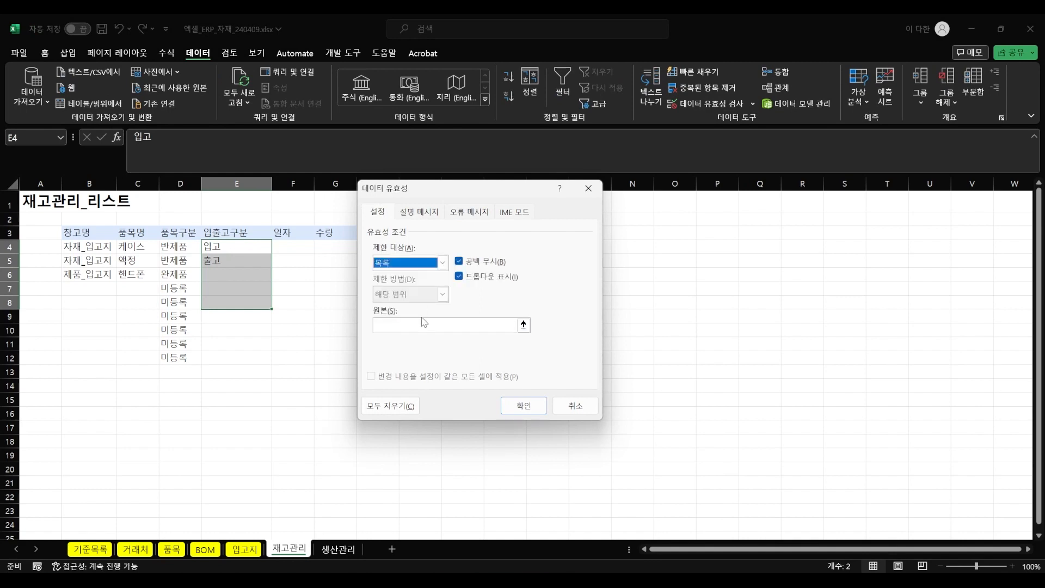
left_click(423, 325)
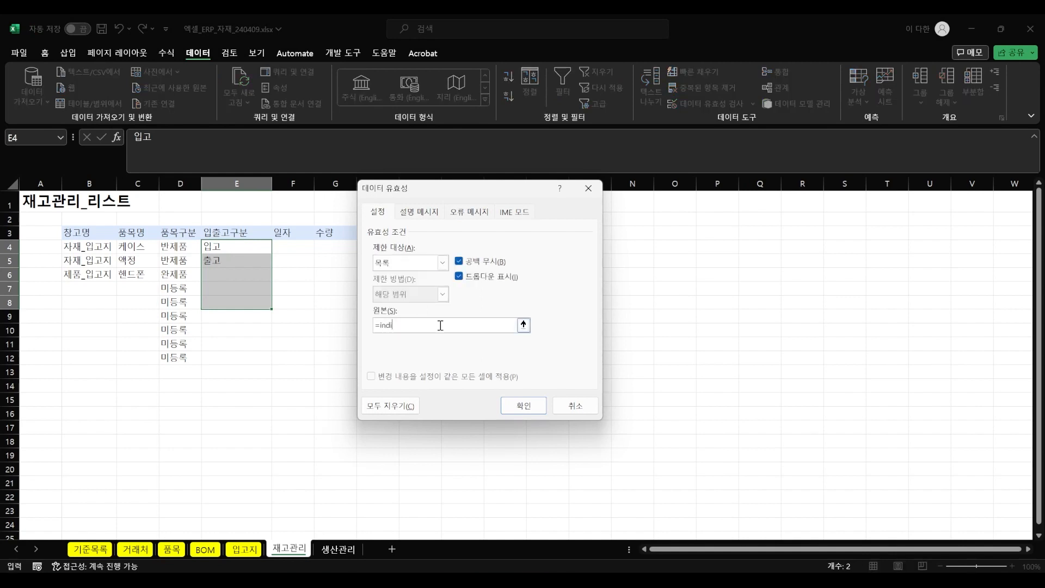
type("=indirect(\"입출고구분")
key("Return")
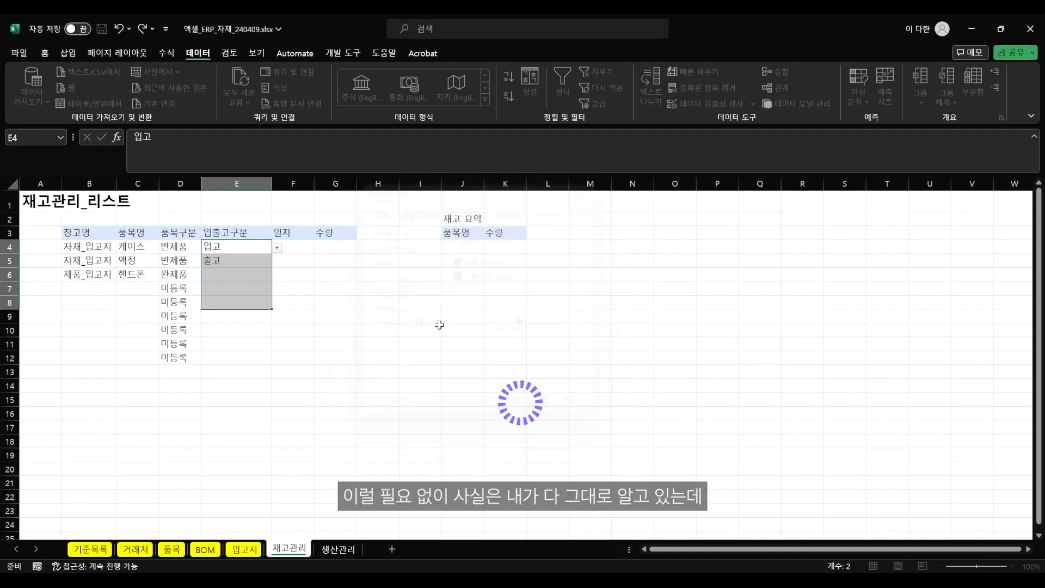
- Choose 입고 from the drop-down list in E6 for the 핸드폰 row
left_click(261, 234)
left_click(254, 258)
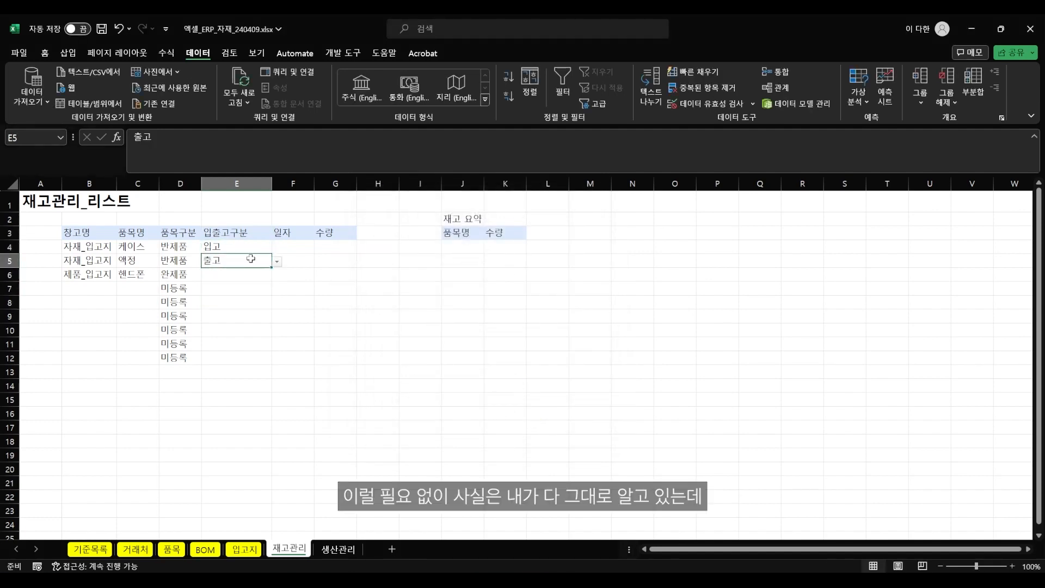
left_click(215, 276)
left_click(277, 275)
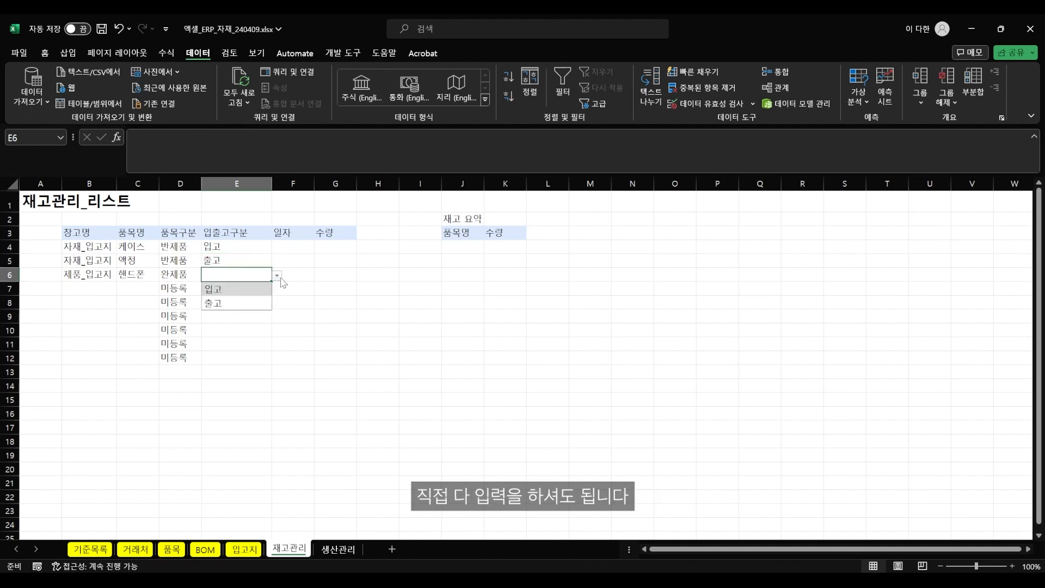
left_click(243, 297)
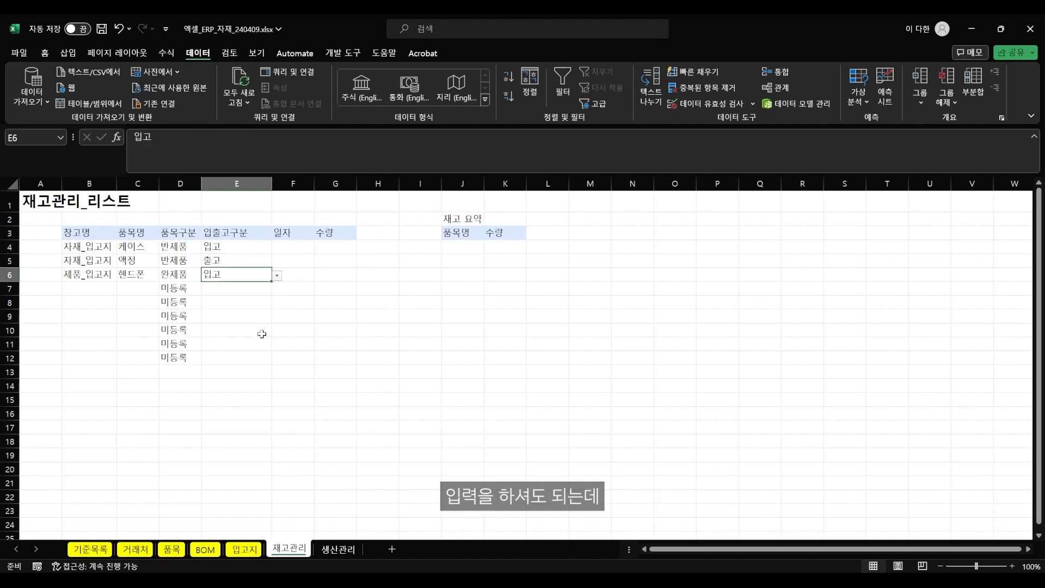
left_click(242, 248)
left_click(241, 265)
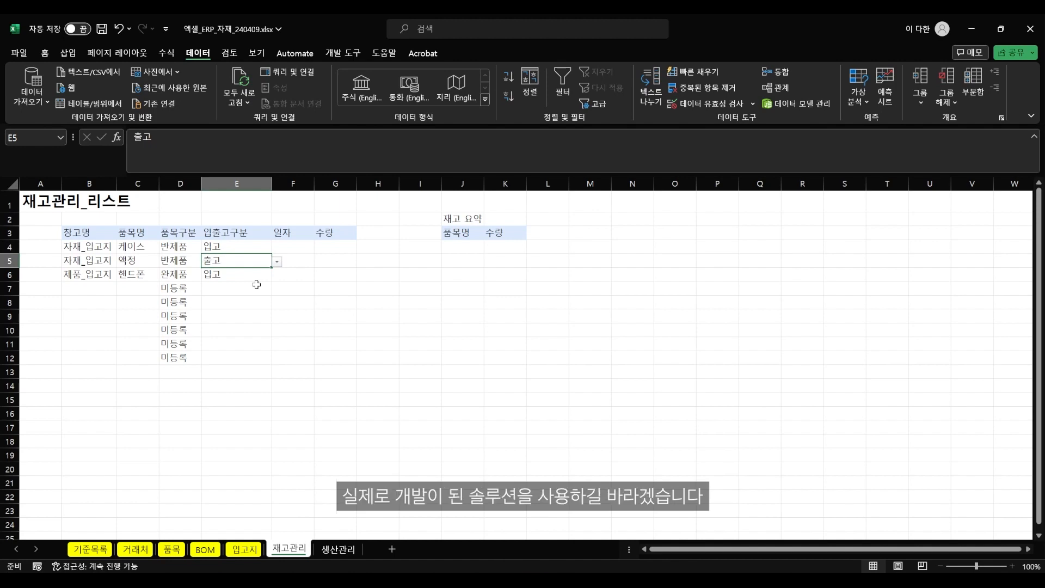
- Format the whole 일자 column F with the short date format (간단한 날짜)
left_click(293, 247)
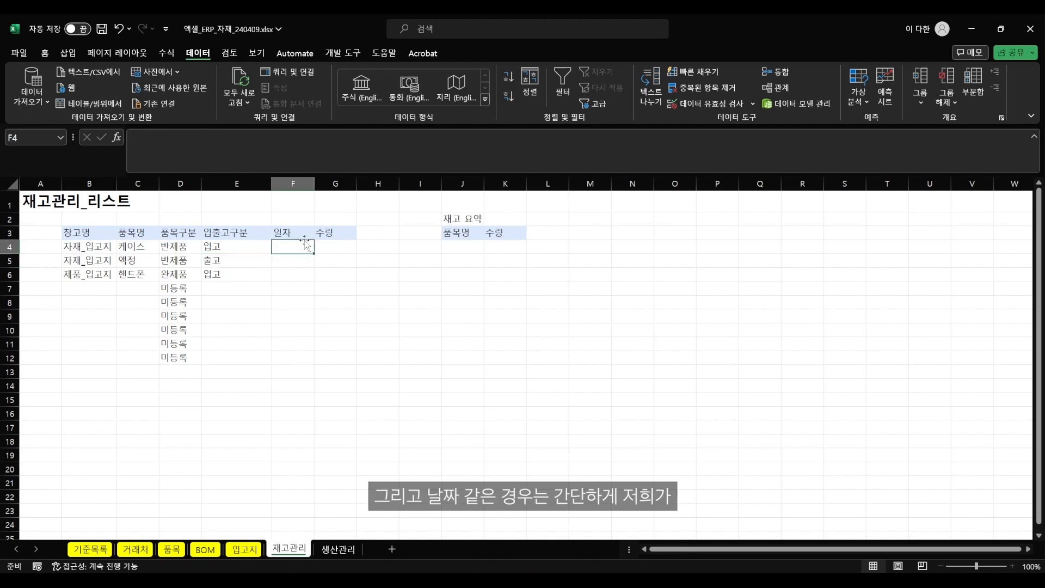
left_click(293, 184)
left_click(44, 53)
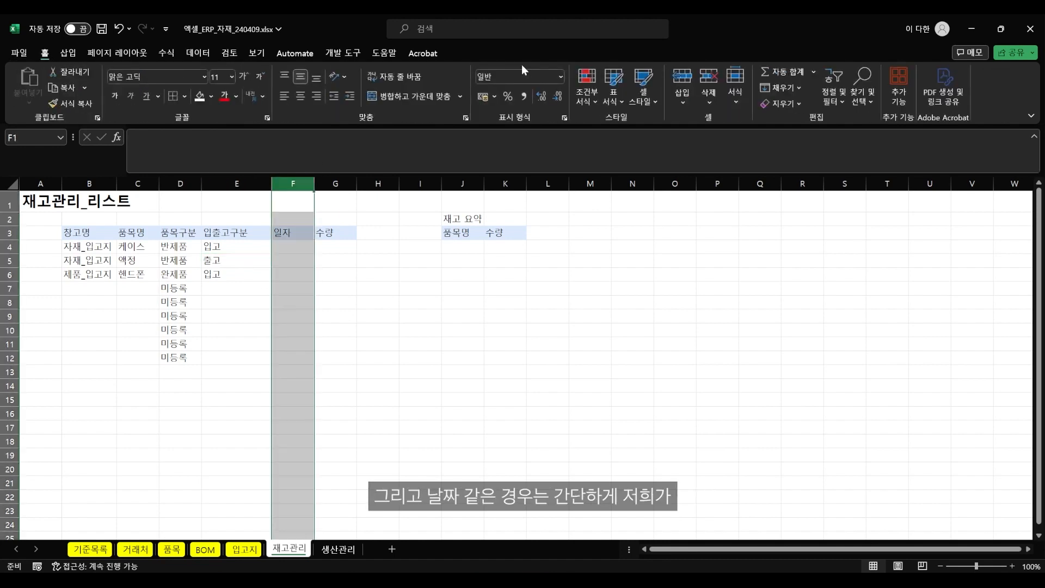
left_click(558, 77)
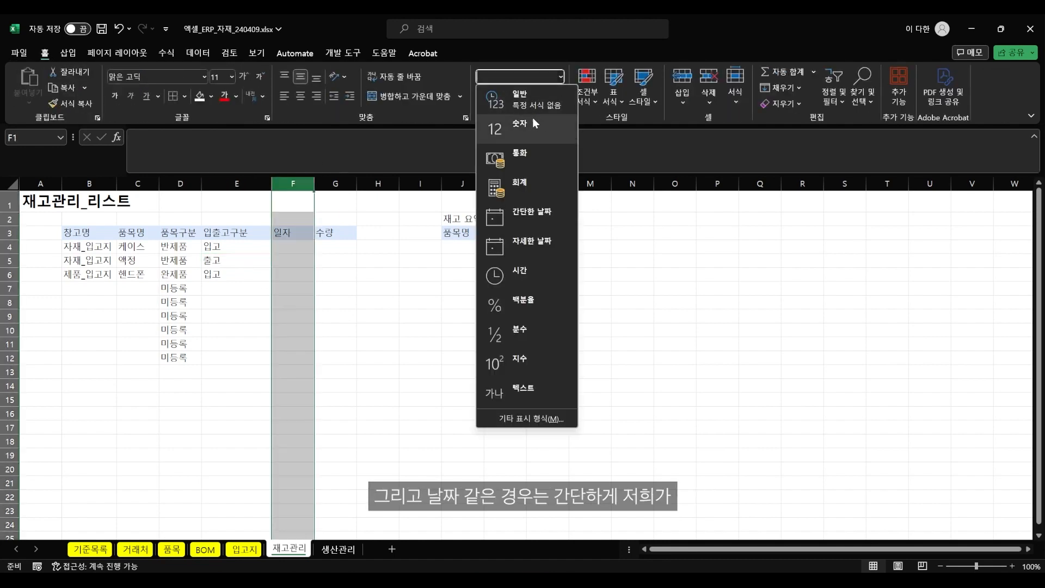
left_click(530, 217)
- Enter the date 4-3 and quantity 3 for the 케이스 receipt in row 4
left_click(302, 249)
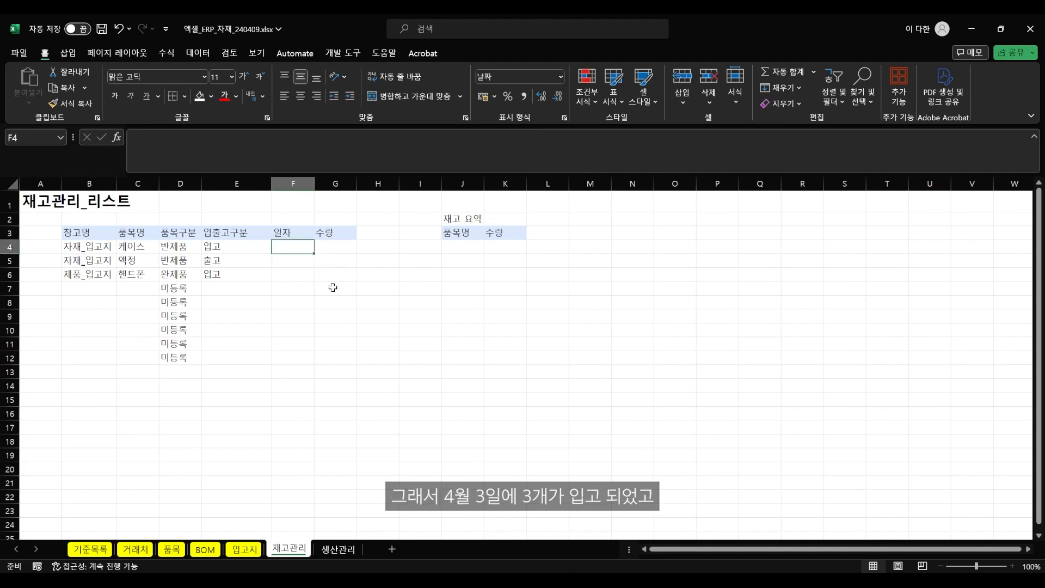
type("4-3")
key("Tab")
type("3")
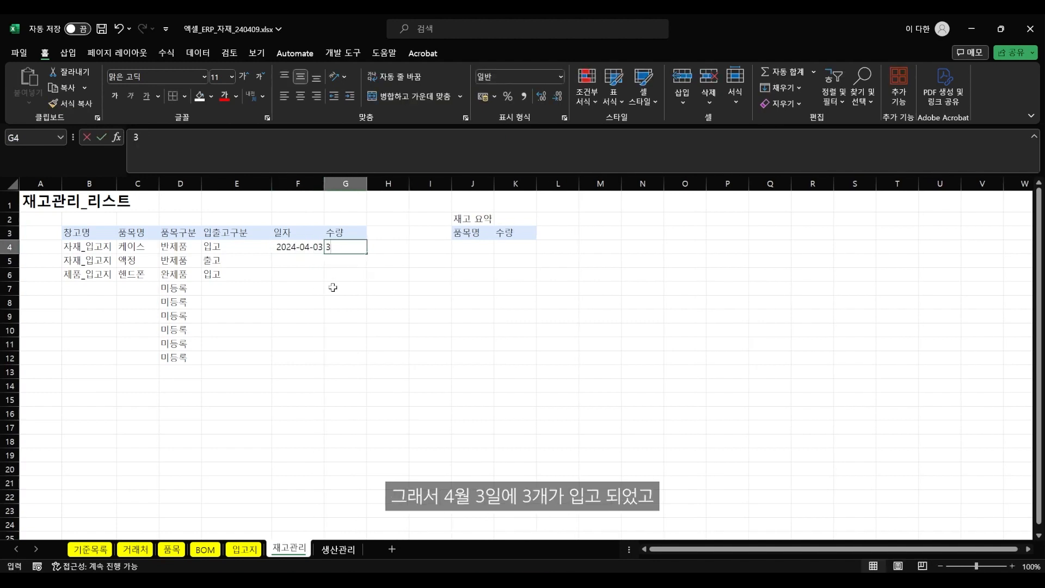
key("Return")
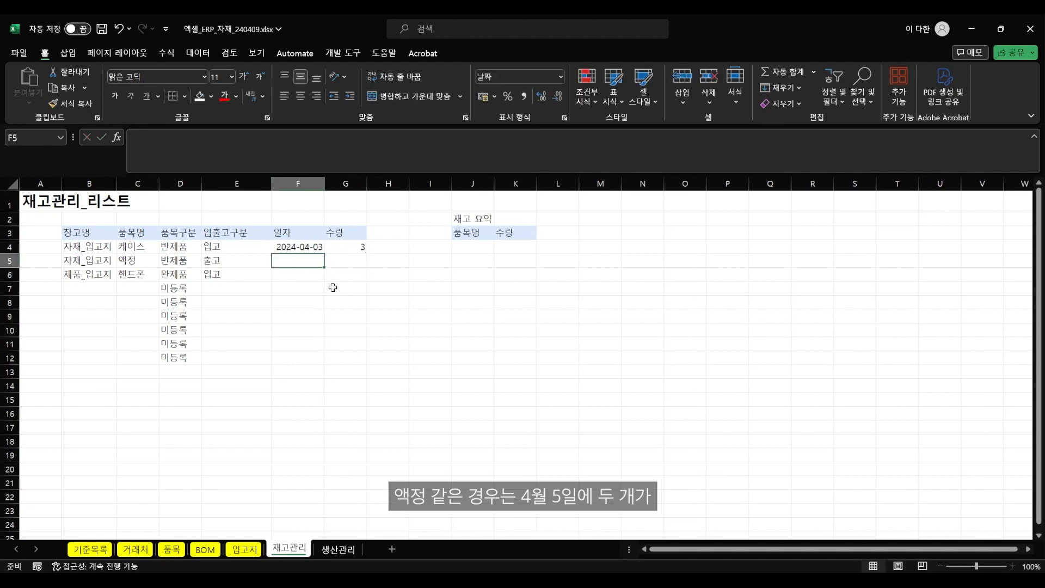
- Enter the date 4-05 and quantity 2 for 액정 in row 5, and change its 입출고구분 to 입고
type("4-05")
key("Tab")
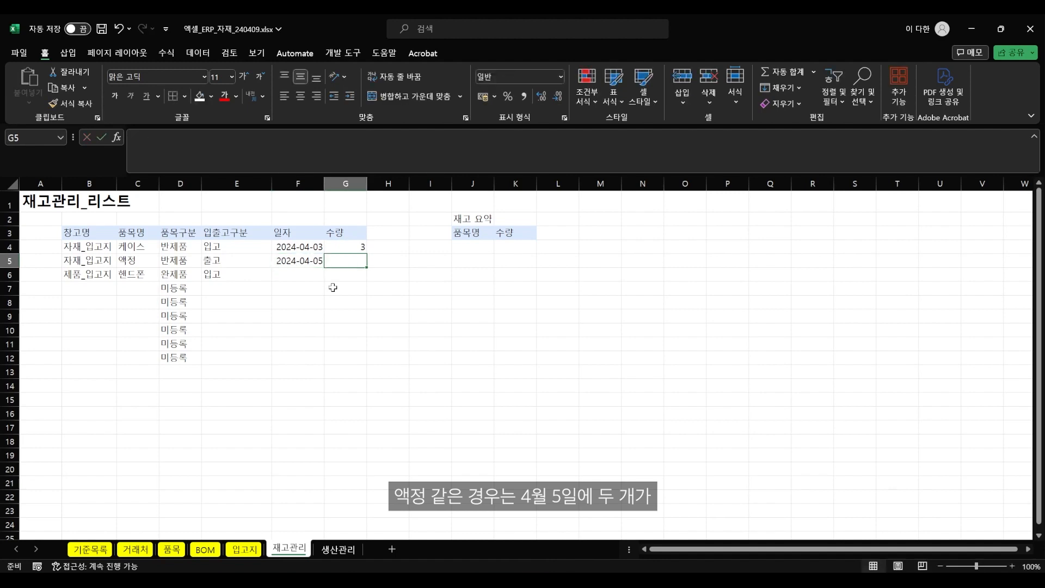
type("2")
key("Left")
key("Left")
key("Left")
key("Right")
type("이")
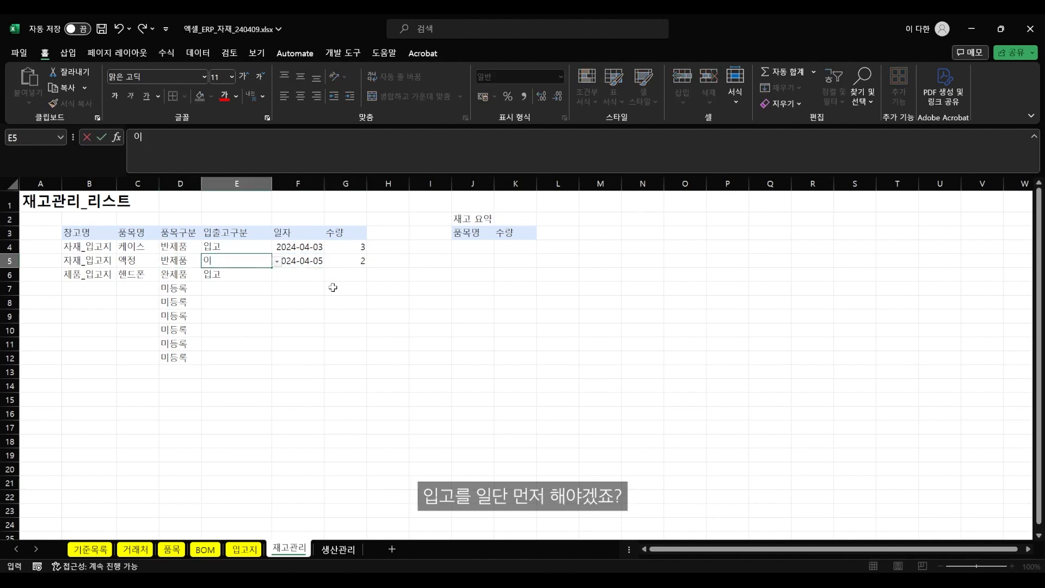
type("ㅂ고")
key("Tab")
key("Down")
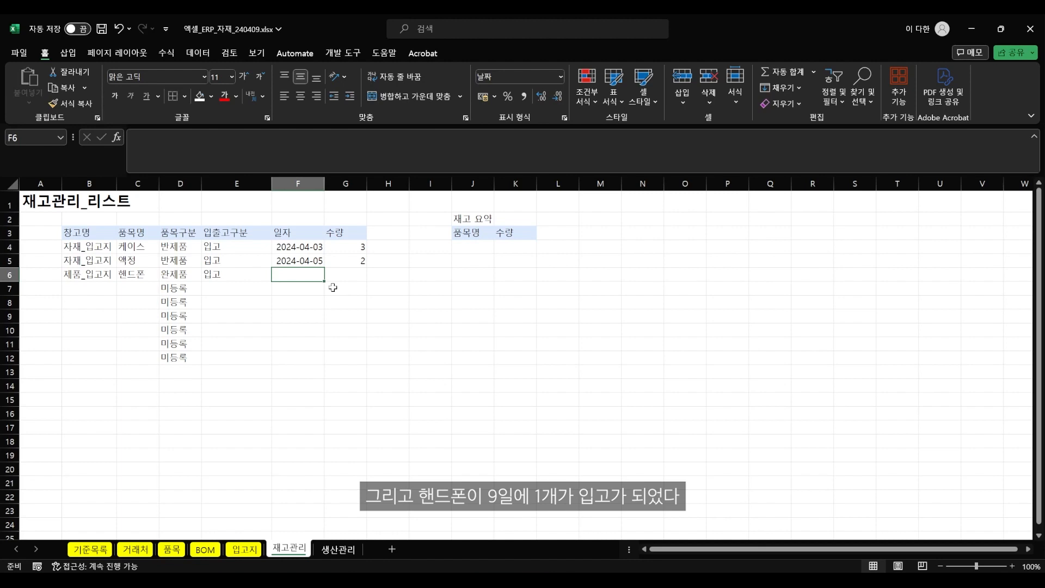
- Enter the date 4-9 and quantity 1 for the 핸드폰 receipt in row 6
type("4-9")
key("Tab")
type("1")
key("Return")
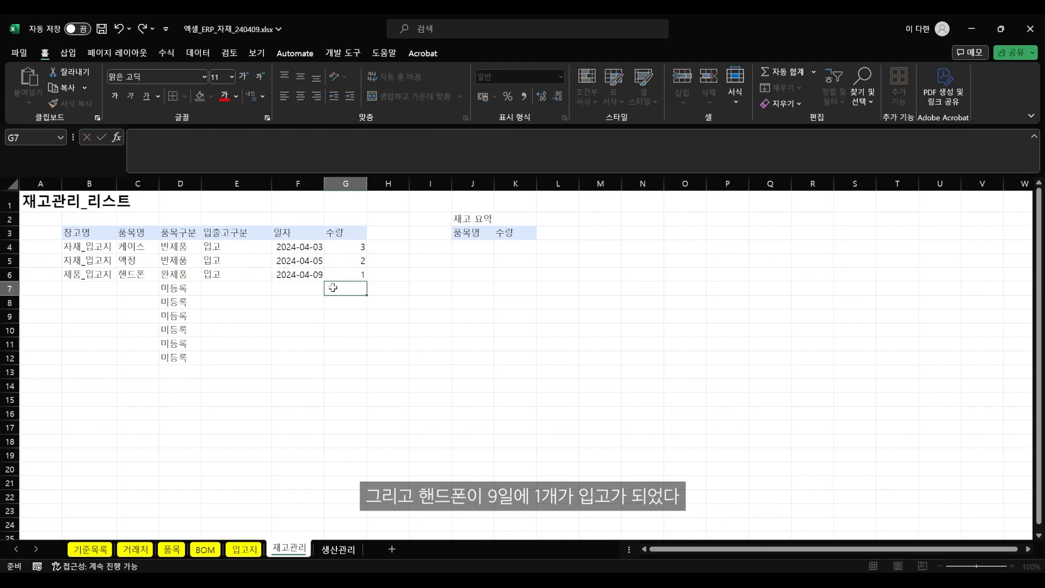
- Start a new entry in row 7 with 자재_입고지 as 창고명, 케이스 as 품목명 and 출고 as 입출고구분
key("Left")
key("Left")
key("Left")
key("Left")
left_click(122, 289)
left_click(89, 303)
left_click(156, 289)
left_click(164, 289)
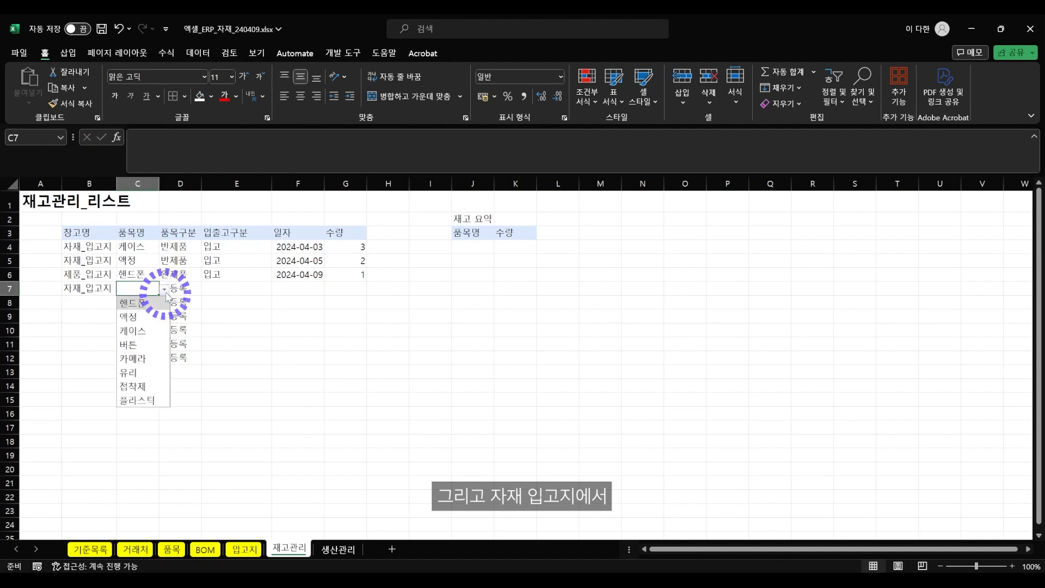
left_click(144, 332)
left_click(203, 293)
left_click(277, 289)
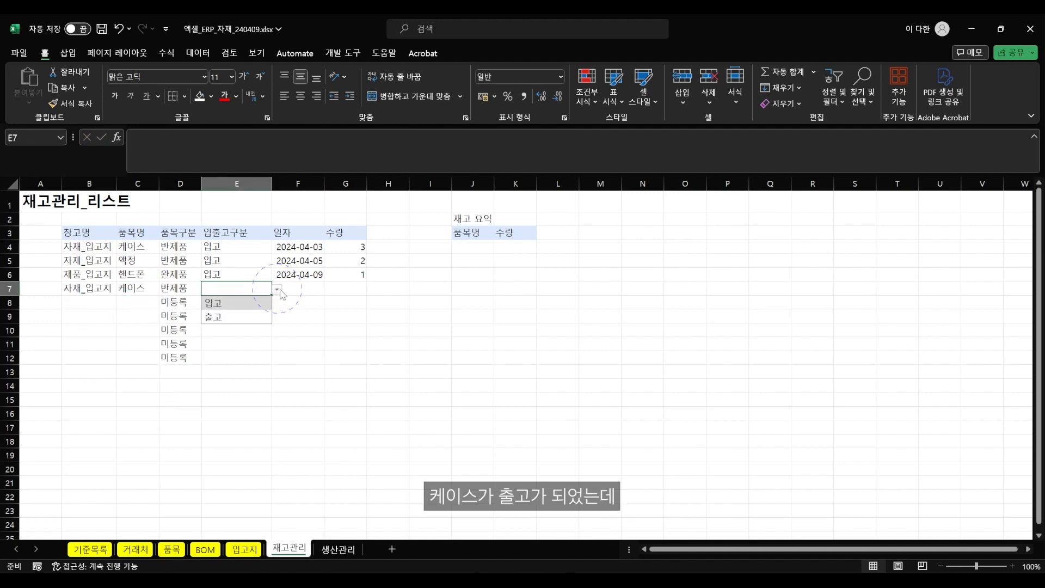
left_click(245, 318)
- Enter the date 4-9 and quantity 1 for the 케이스 출고 entry in row 7
left_click(303, 292)
type("4-9")
key("Tab")
type("1")
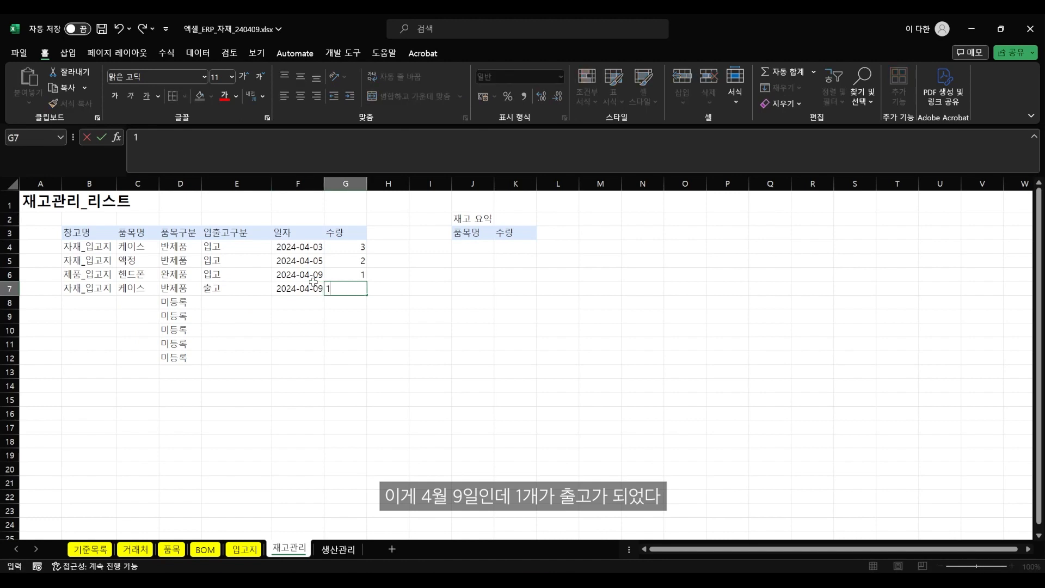
key("Tab")
left_click_drag(83, 277, 357, 275)
left_click(256, 305)
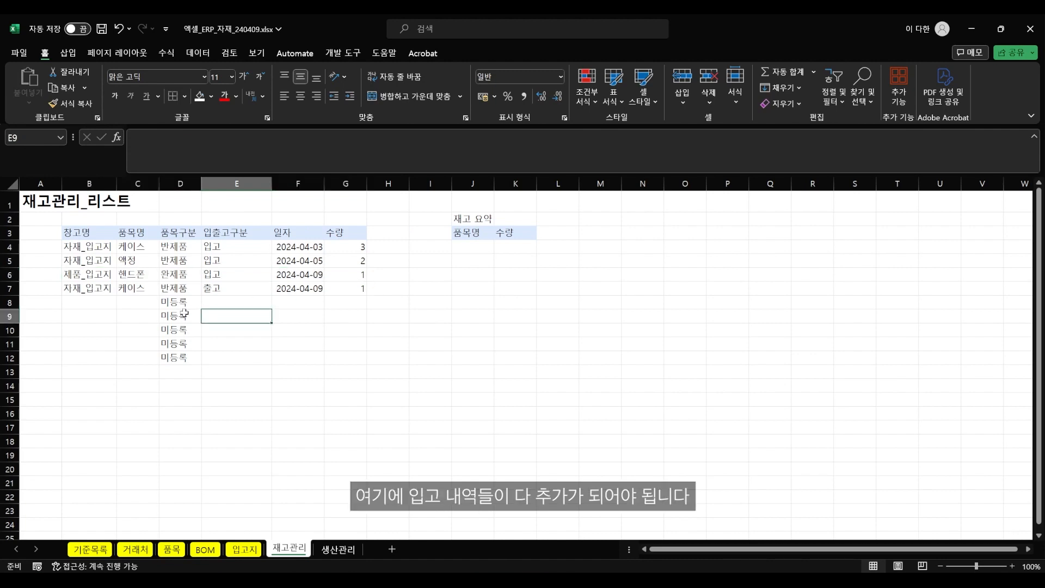
left_click_drag(84, 345, 303, 316)
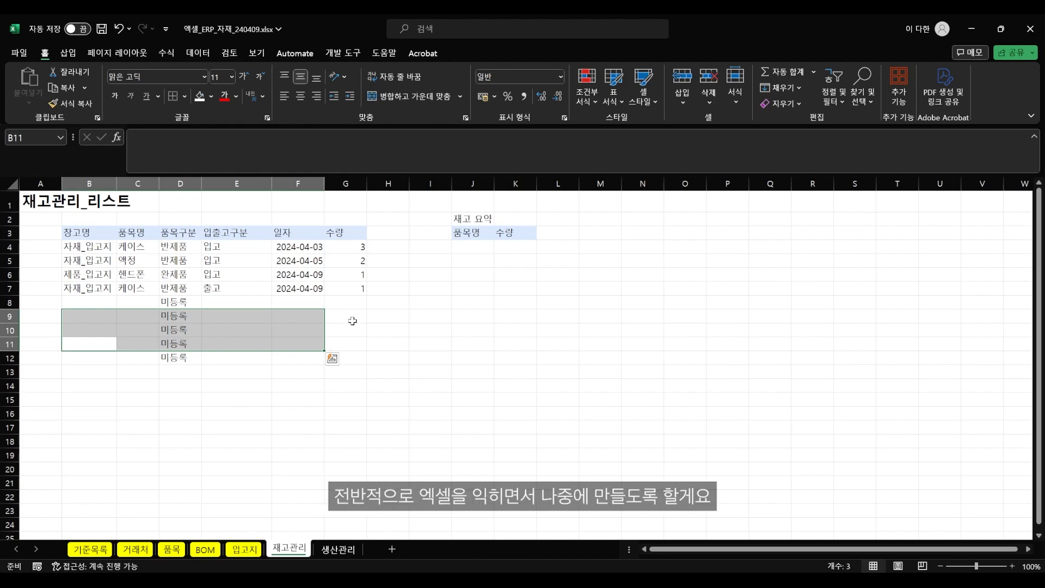
left_click(473, 247)
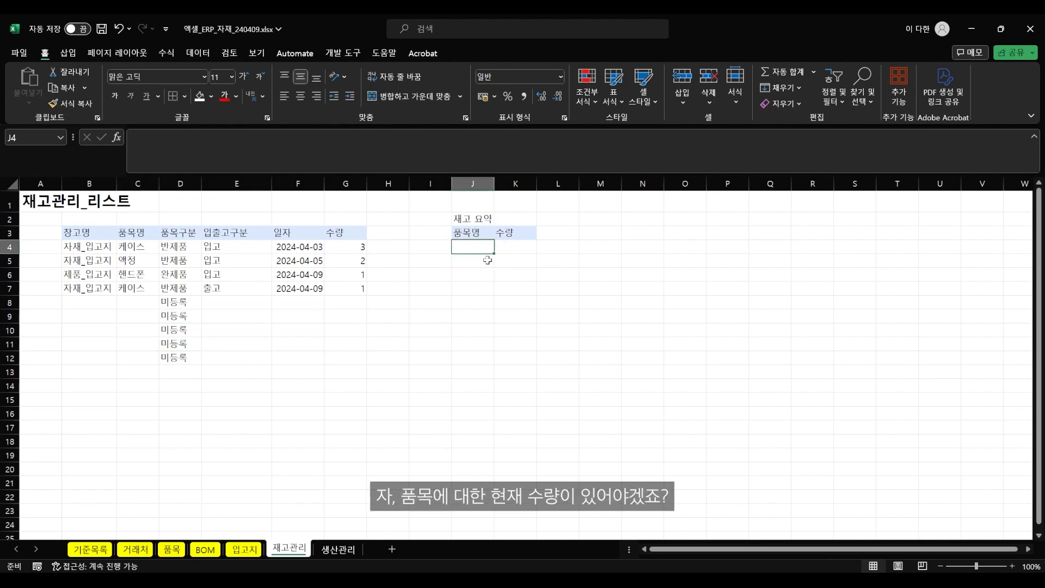
type("=")
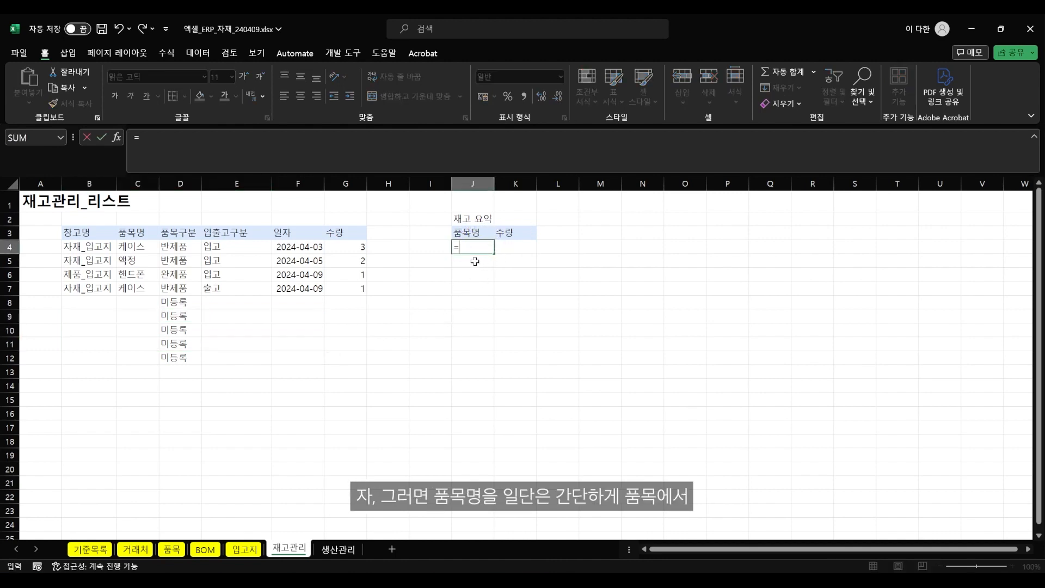
left_click(172, 550)
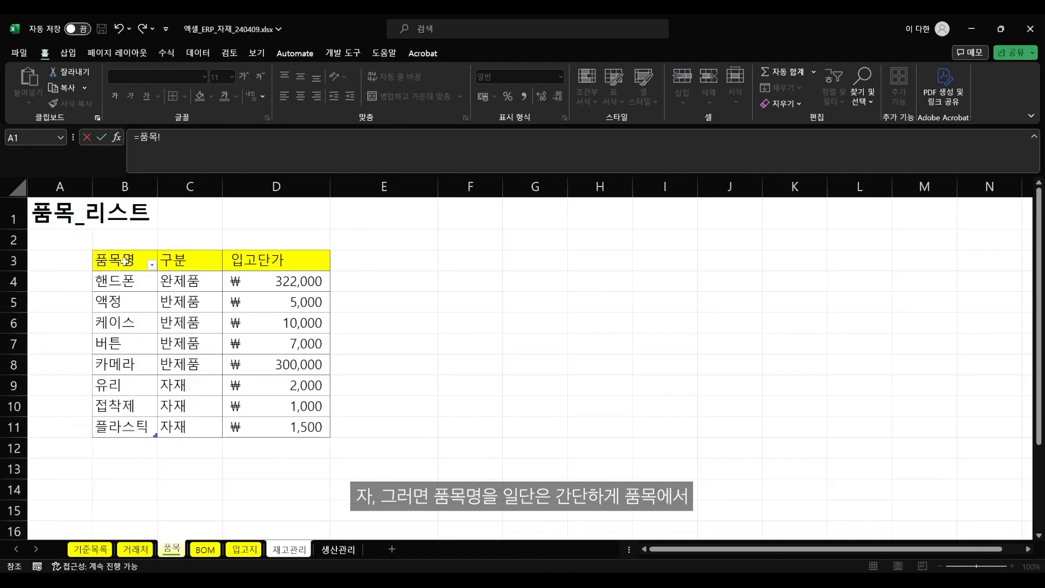
left_click(122, 281)
key("Return")
left_click(487, 243)
left_click_drag(494, 253, 477, 393)
left_click(540, 406)
key("Delete")
left_click(515, 247)
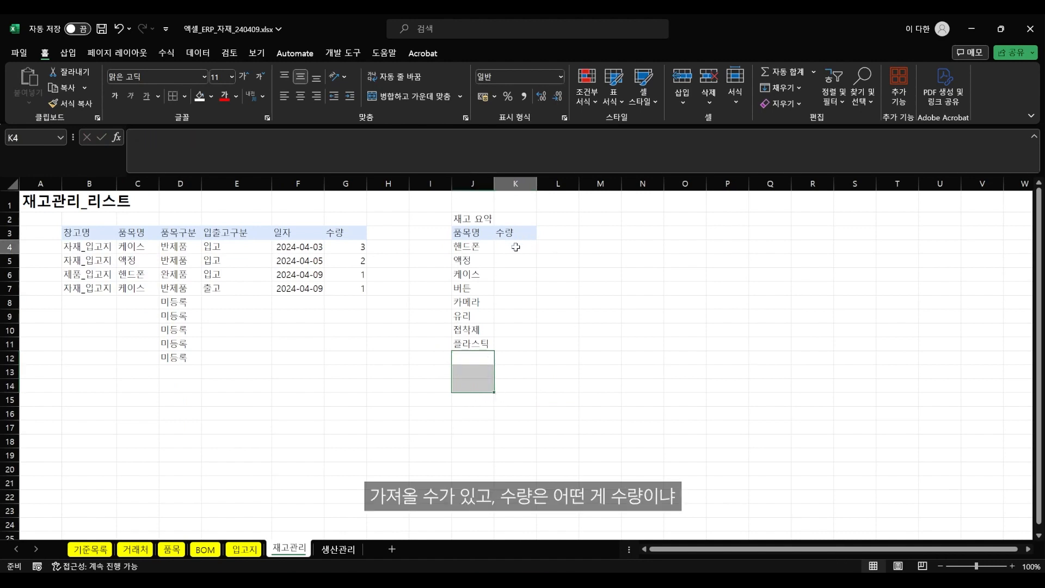
left_click(478, 248)
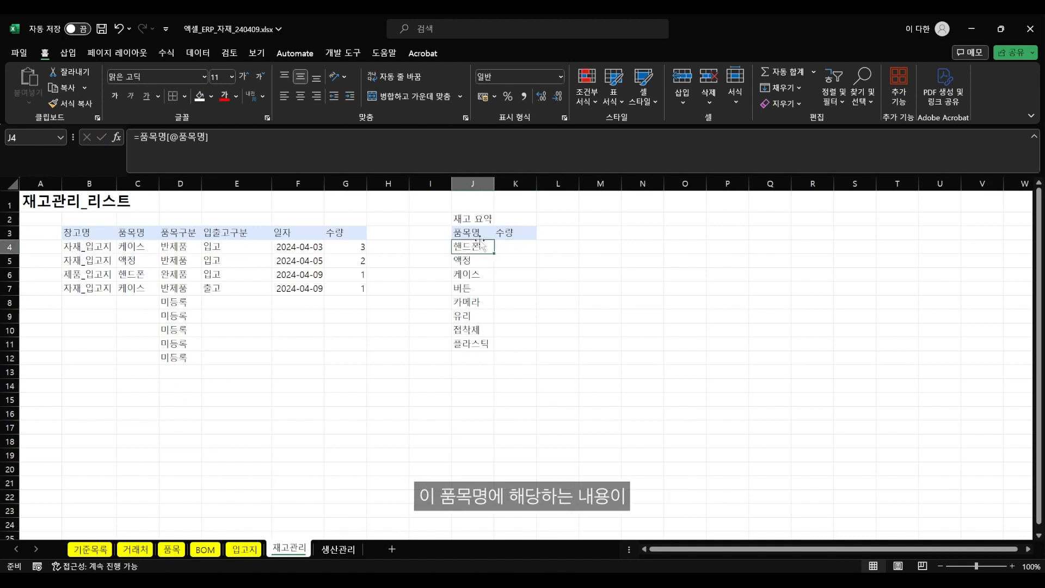
left_click(234, 247)
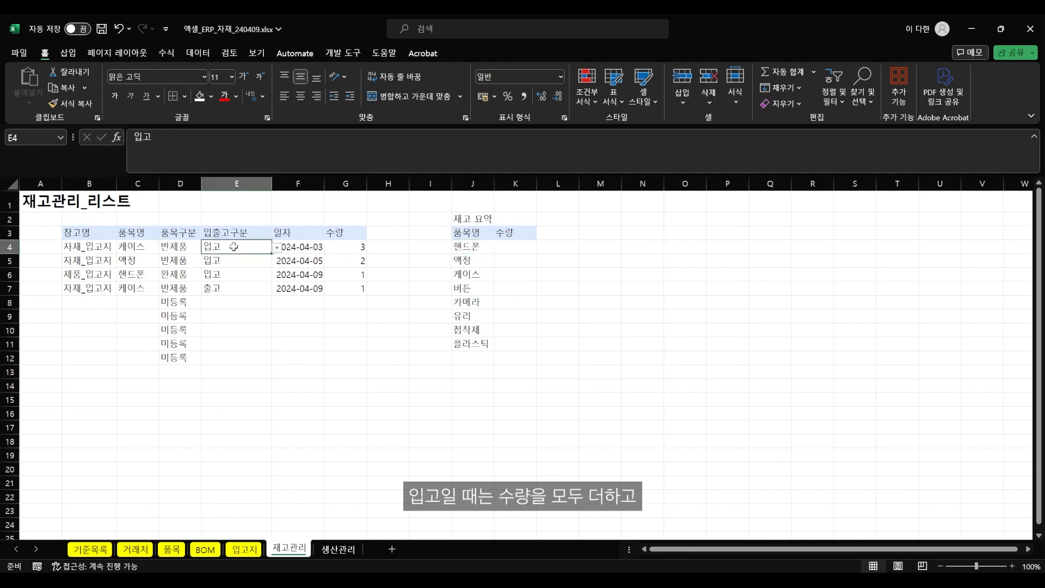
left_click(339, 245)
left_click(220, 287)
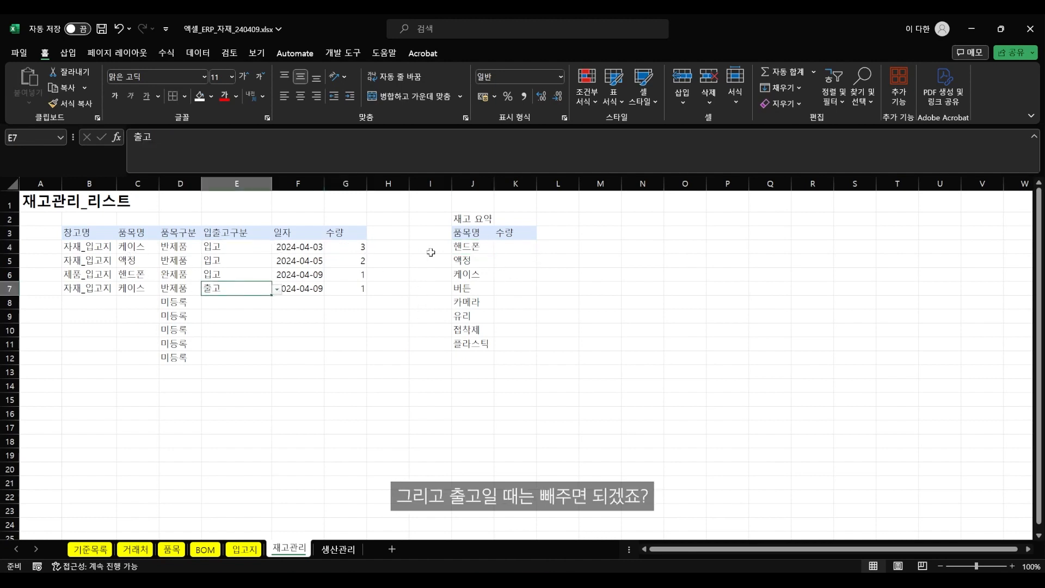
- Enter the draft formula =SUMIFS($G$4:$G$6, $C$4:$C$6, J4, $E$4:$E$6, 기준목록관리!$D$5) - SUMIFS($G$4:$G$6, $C$4:$C$6, J4, $E$4:$E$6, 기준목록관리!$D$6) in K4
mouse_move(721, 571)
left_click(518, 386)
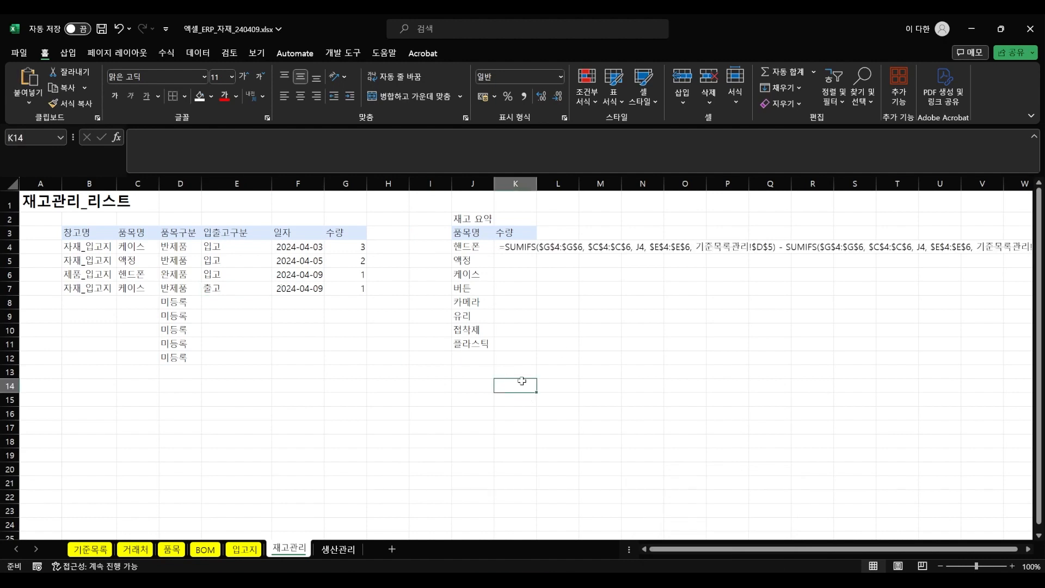
left_click(501, 248)
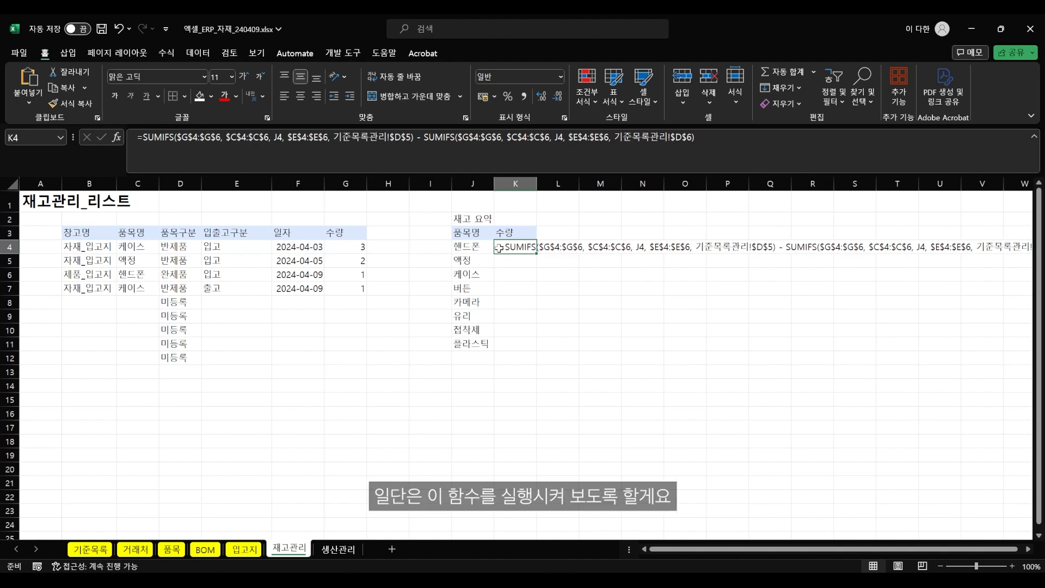
- Copy the formula text from K4 into K5 and remove its leading space in edit mode
key("ctrl+c")
left_click(509, 263)
key("ctrl+v")
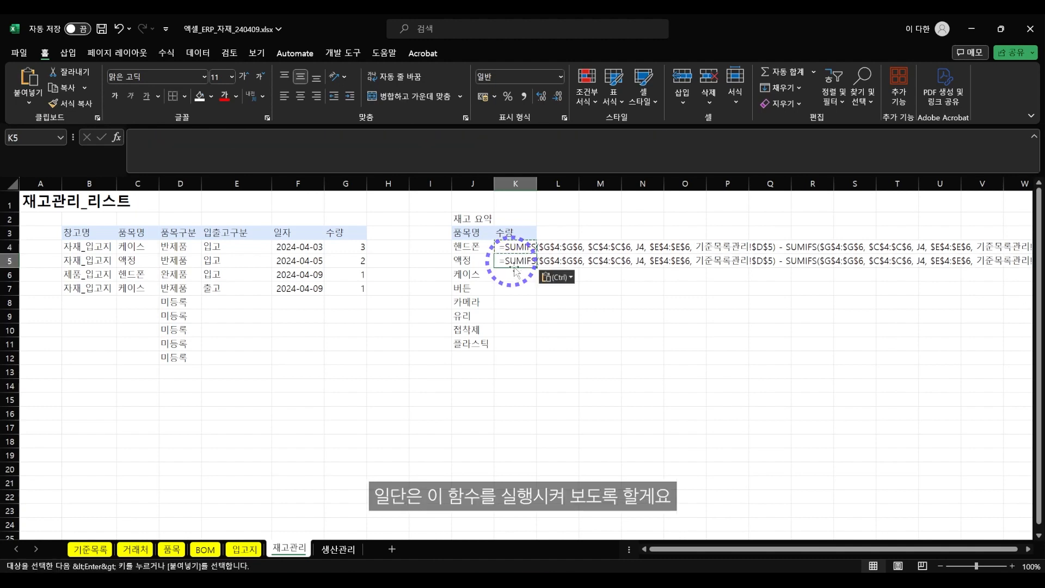
double_click(502, 264)
key("BackSpace")
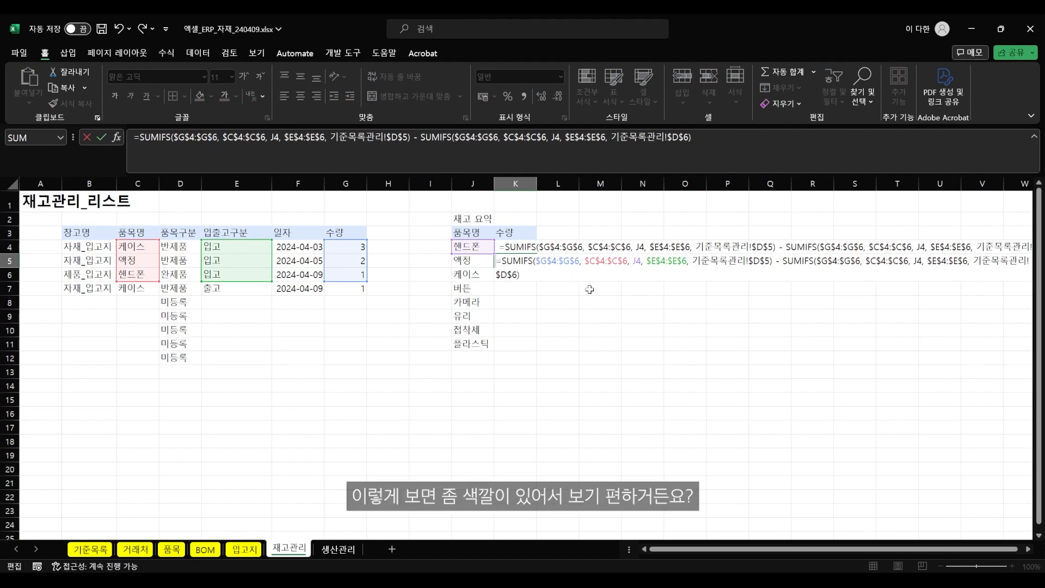
- Examine the arguments of the first SUMIFS in K5: sum range, item name range, item criterion, 입출고구분 range and 입고 criterion
left_click(197, 140)
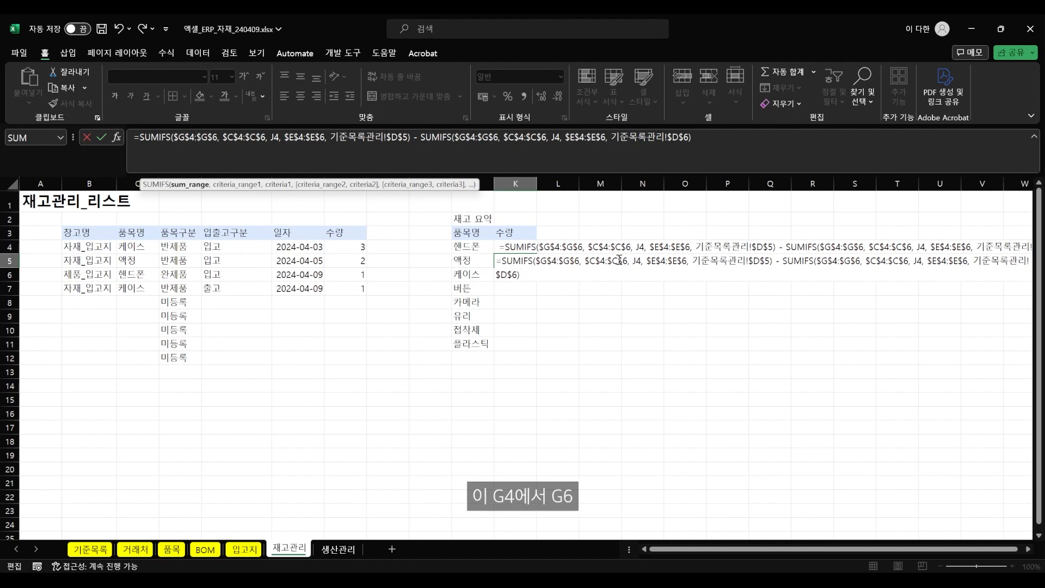
left_click(574, 261)
left_click(183, 137)
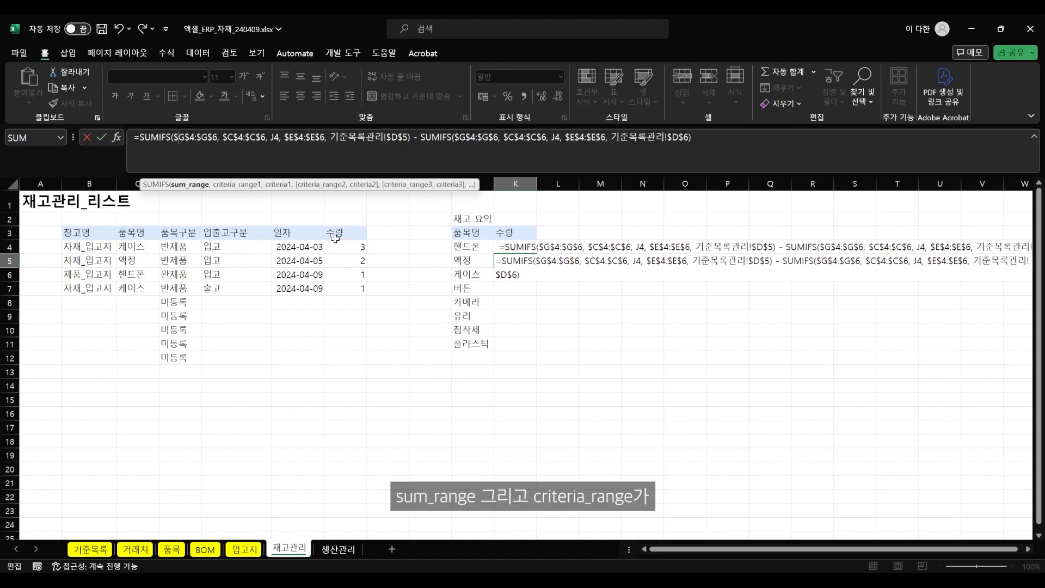
left_click(237, 139)
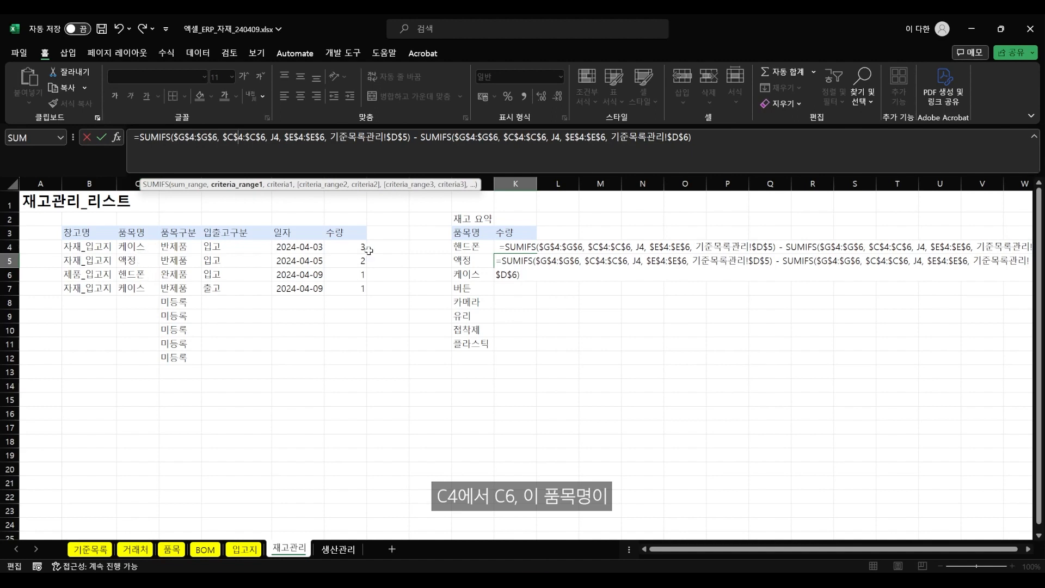
left_click(311, 137)
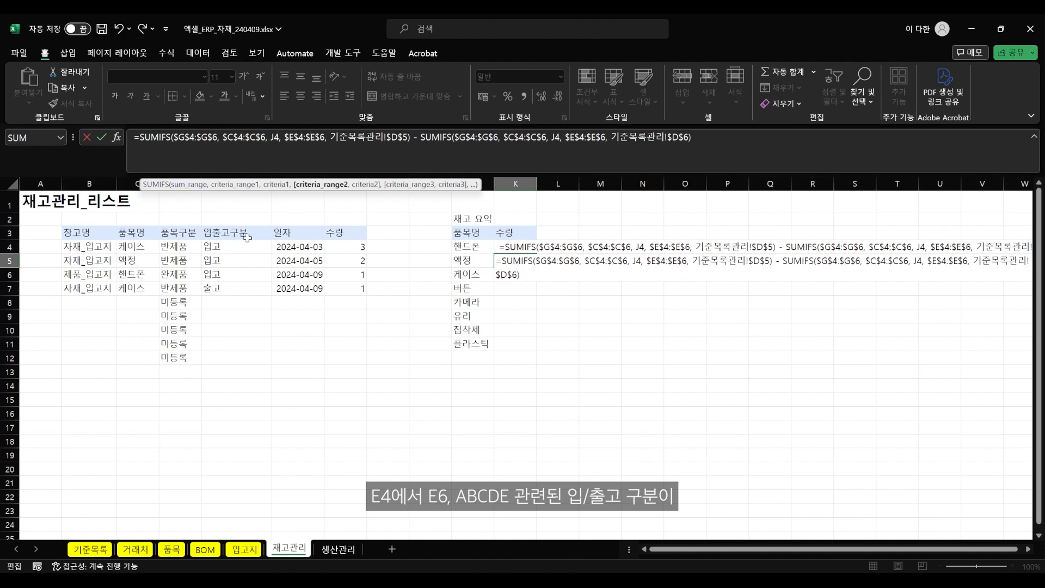
left_click(360, 139)
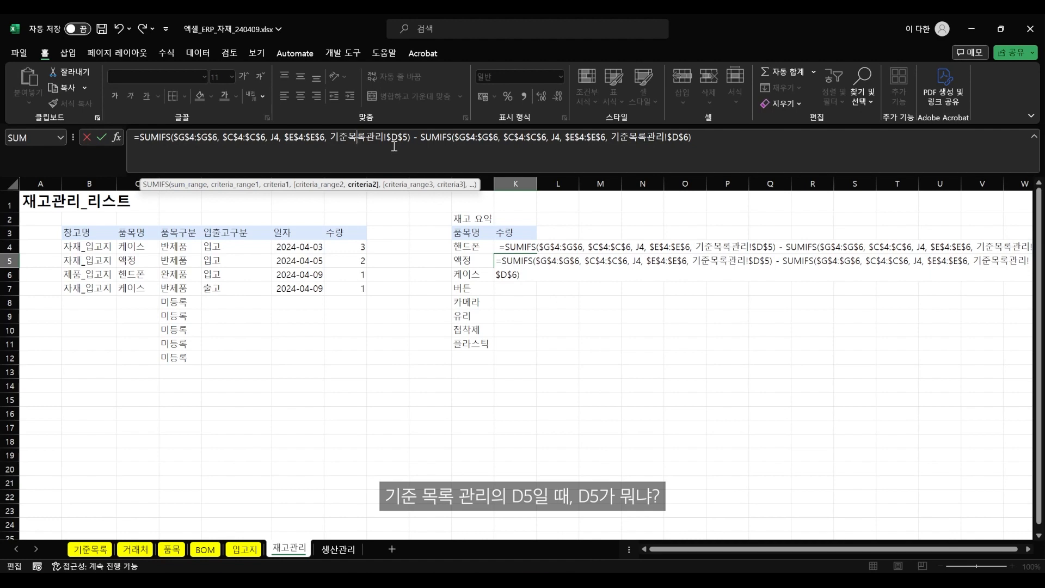
left_click(523, 343)
- Check which cells hold 입고 and 출고 on the 기준목록 sheet and return to 재고관리
left_click(90, 549)
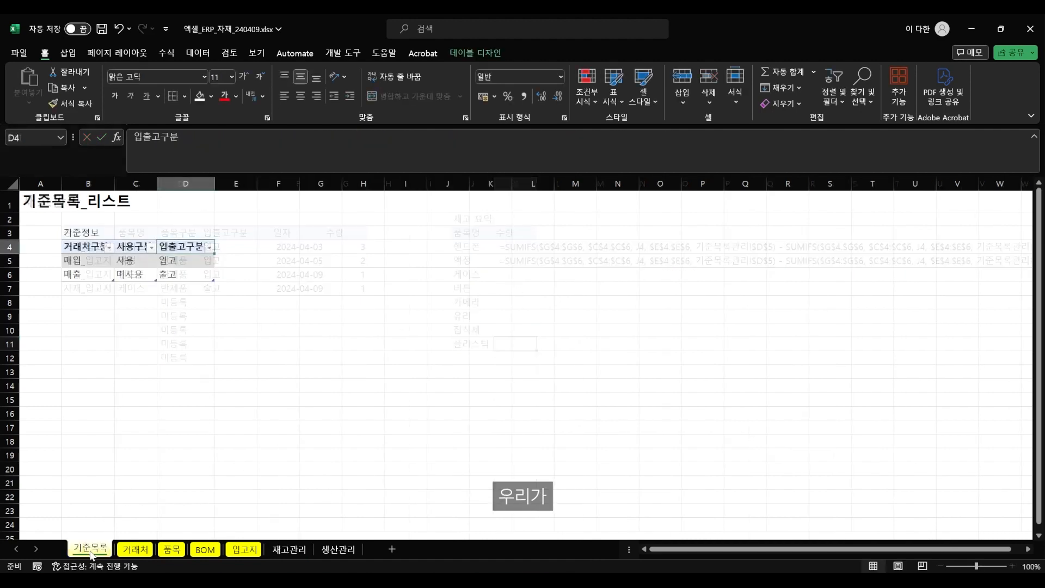
left_click(171, 263)
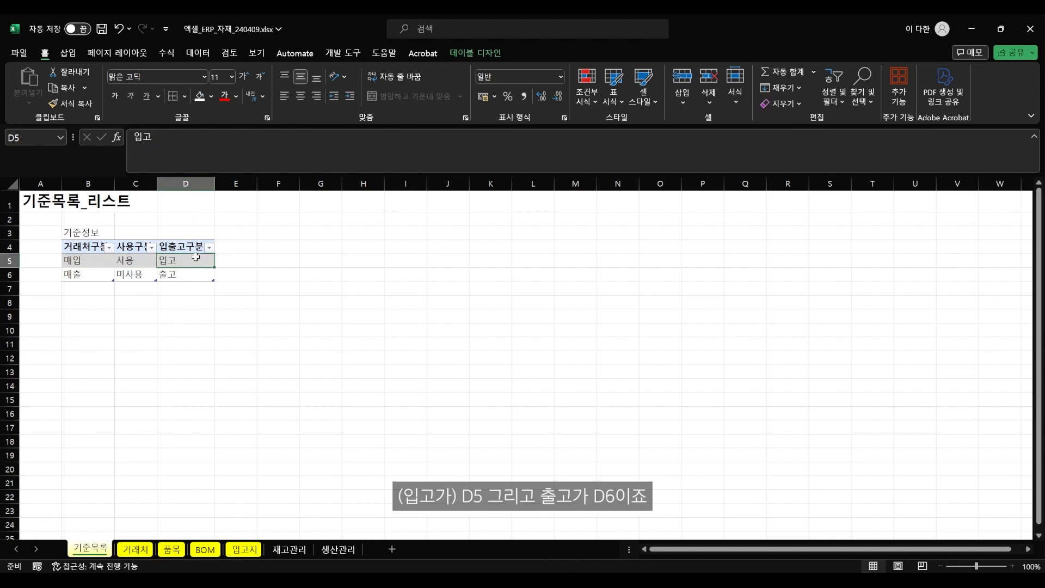
left_click(176, 275)
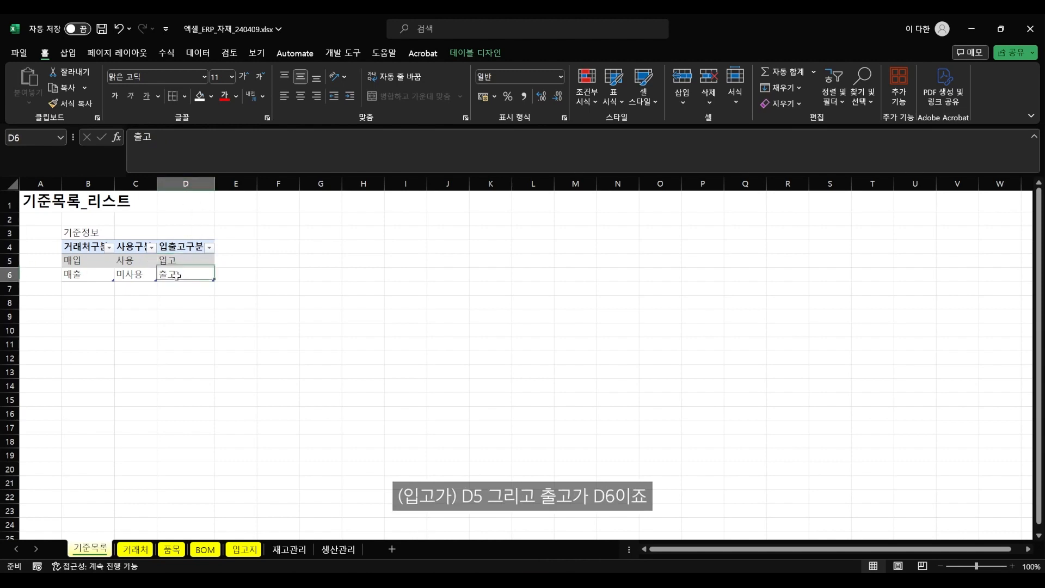
left_click(290, 550)
- Clear the copied formula from K5
left_click(516, 260)
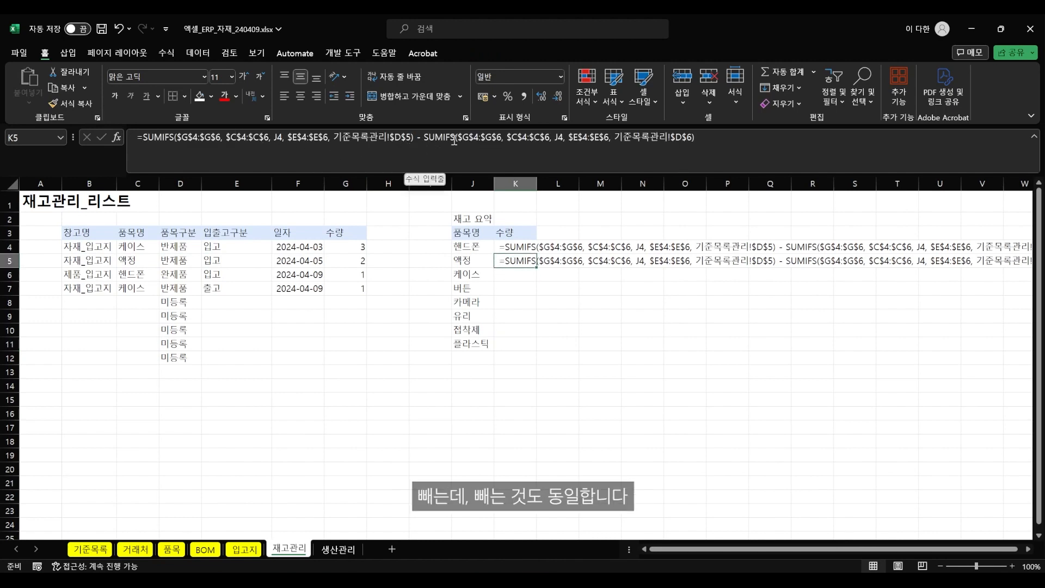
left_click(136, 137)
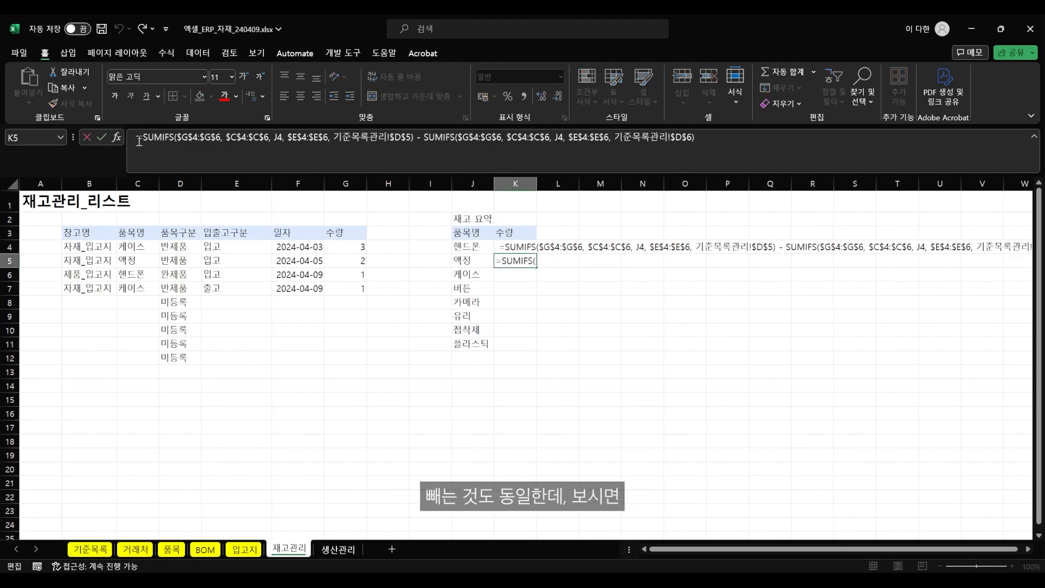
left_click(508, 260)
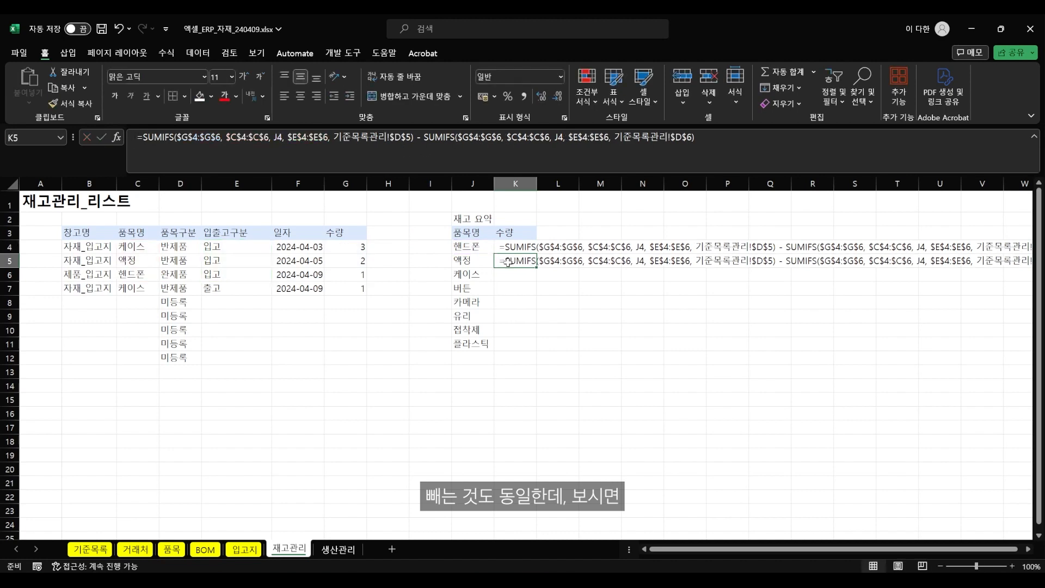
key("Delete")
- Remove the leading space before K4's formula and examine the arguments of the second SUMIFS that subtracts the 출고 quantities
left_click(509, 249)
left_click(220, 166)
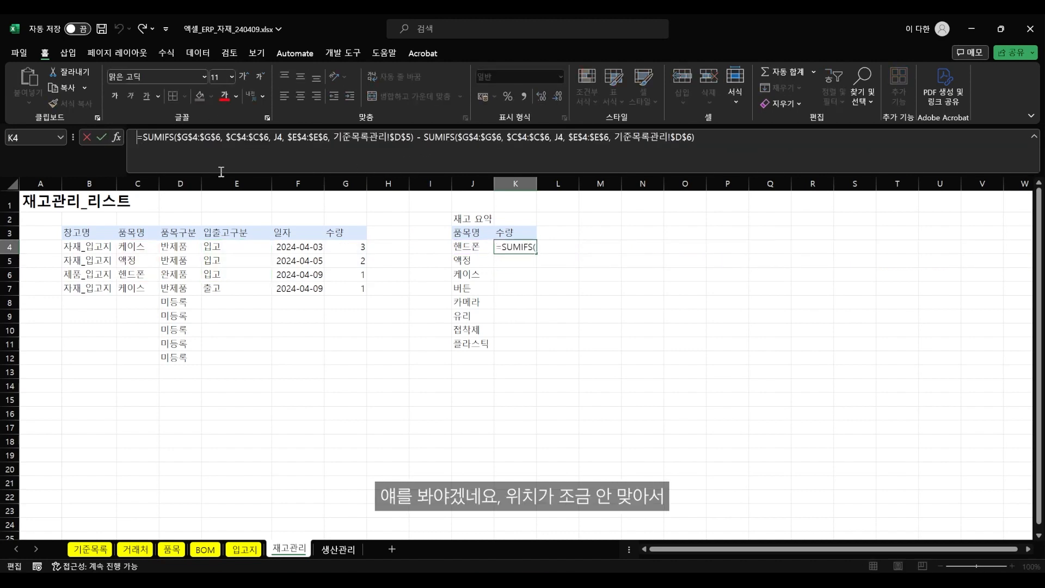
left_click(482, 137)
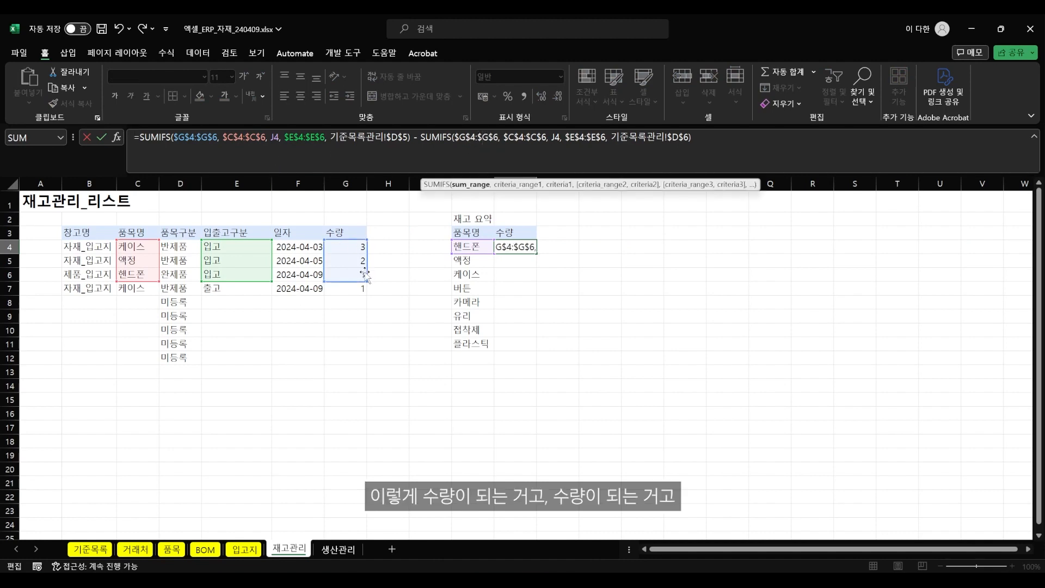
left_click(535, 143)
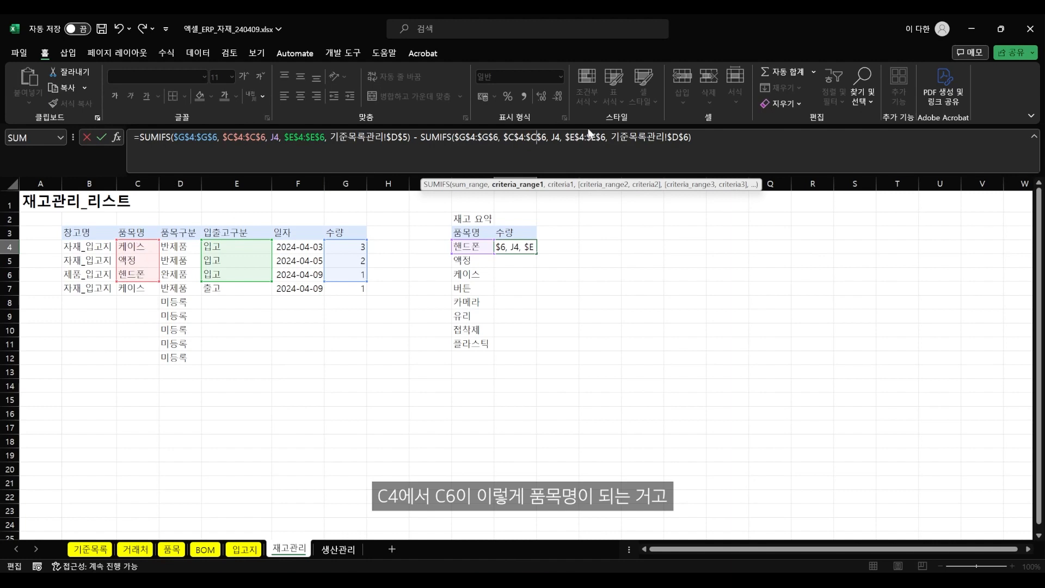
left_click(557, 137)
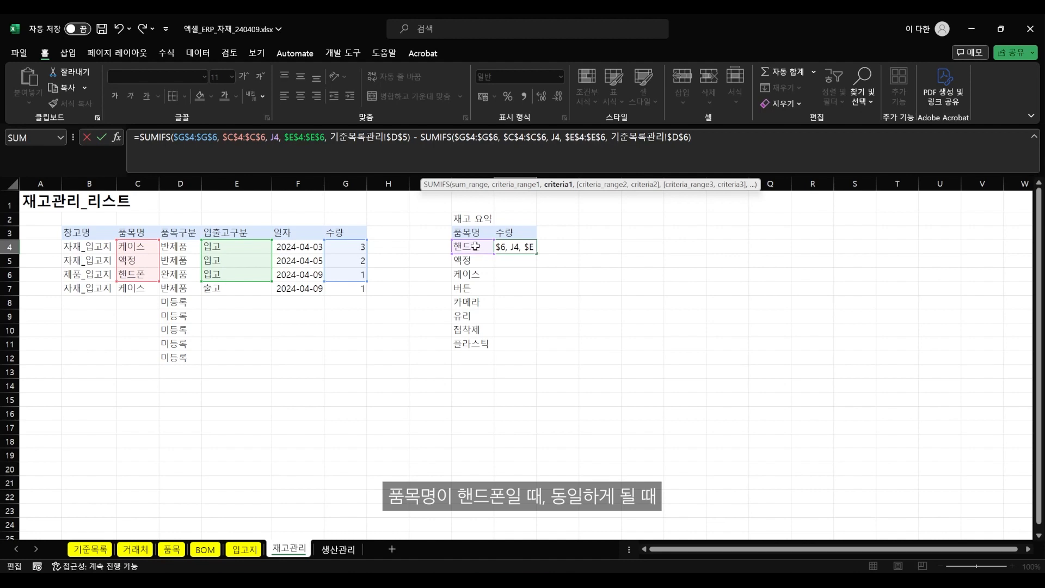
left_click(577, 137)
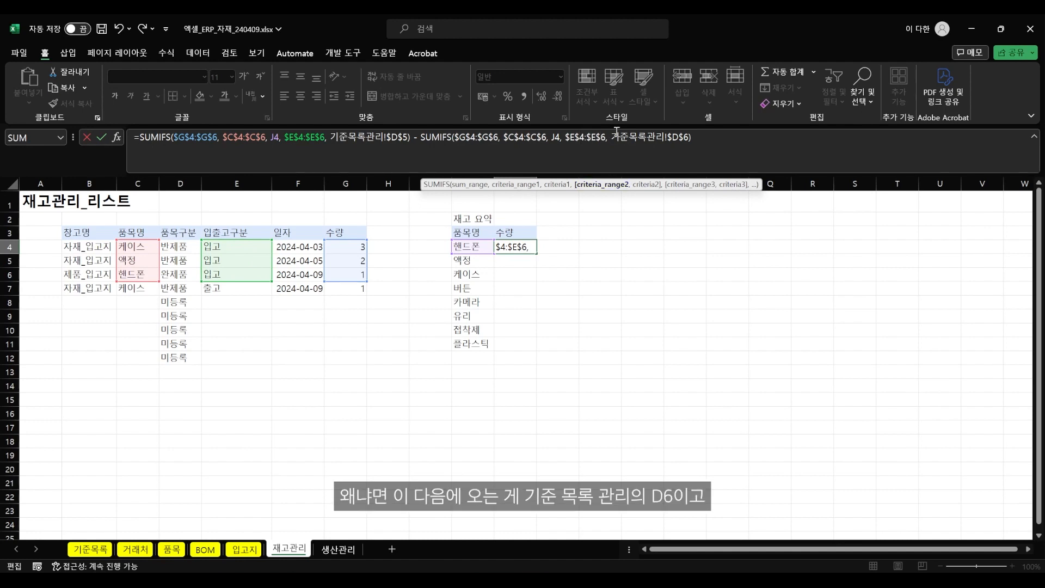
left_click(657, 135)
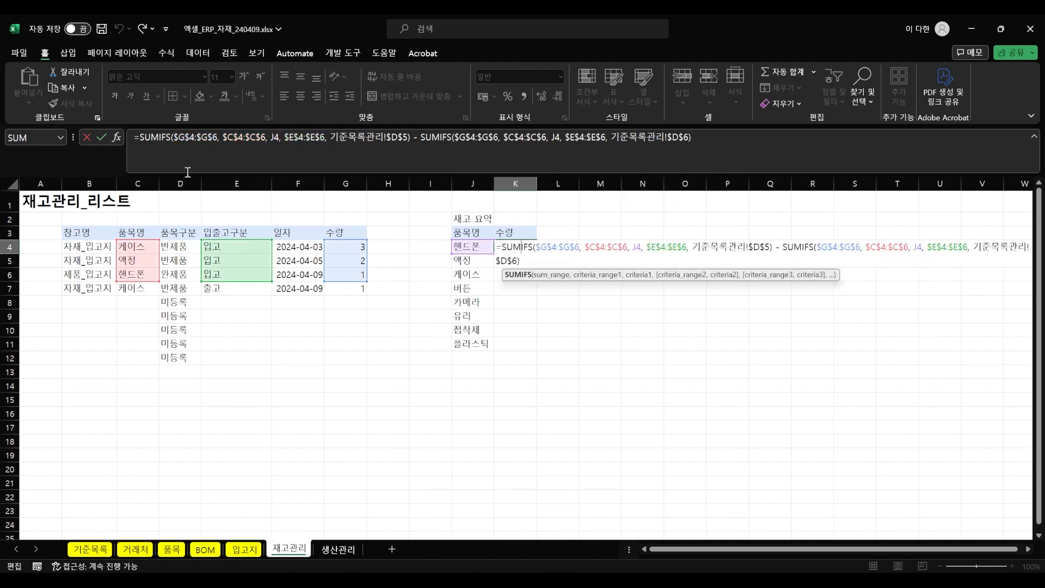
- Correct the sheet name in both criteria references of the K4 formula from 기준목록관리 to 기준목록
left_click(399, 143)
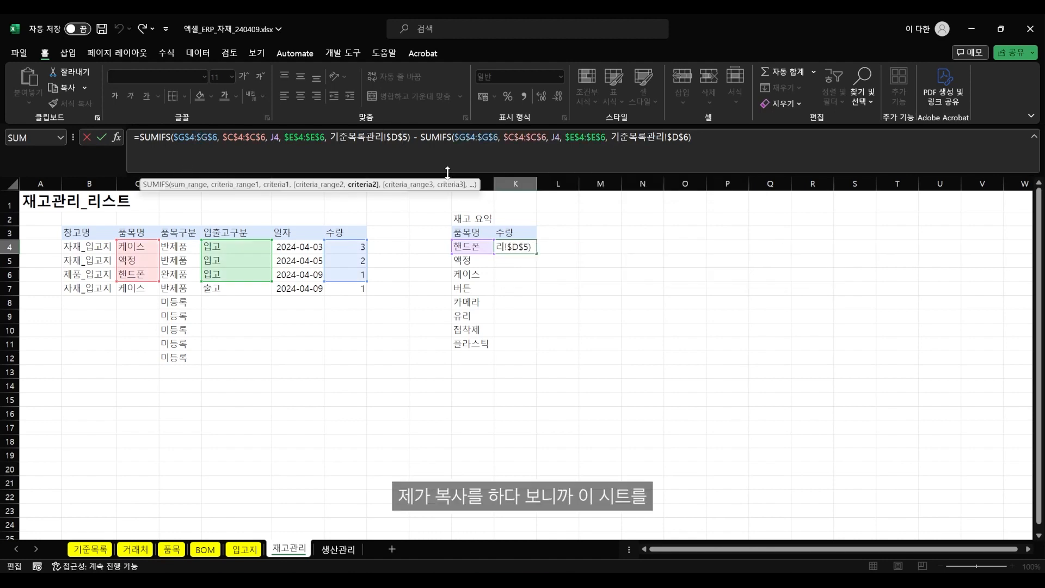
key("BackSpace")
key("BackSpace")
left_click(645, 137)
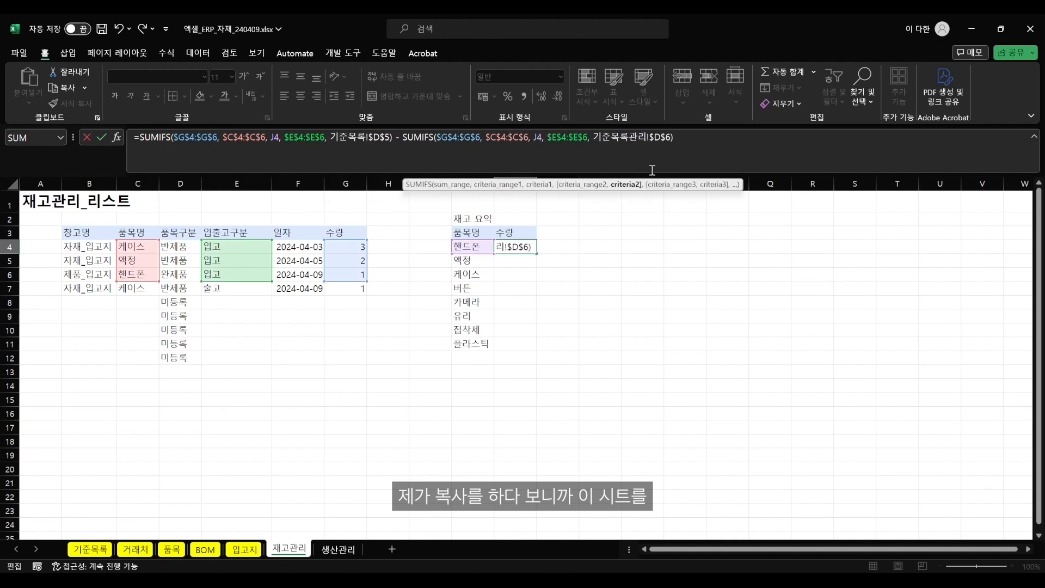
key("BackSpace")
key("BackSpace")
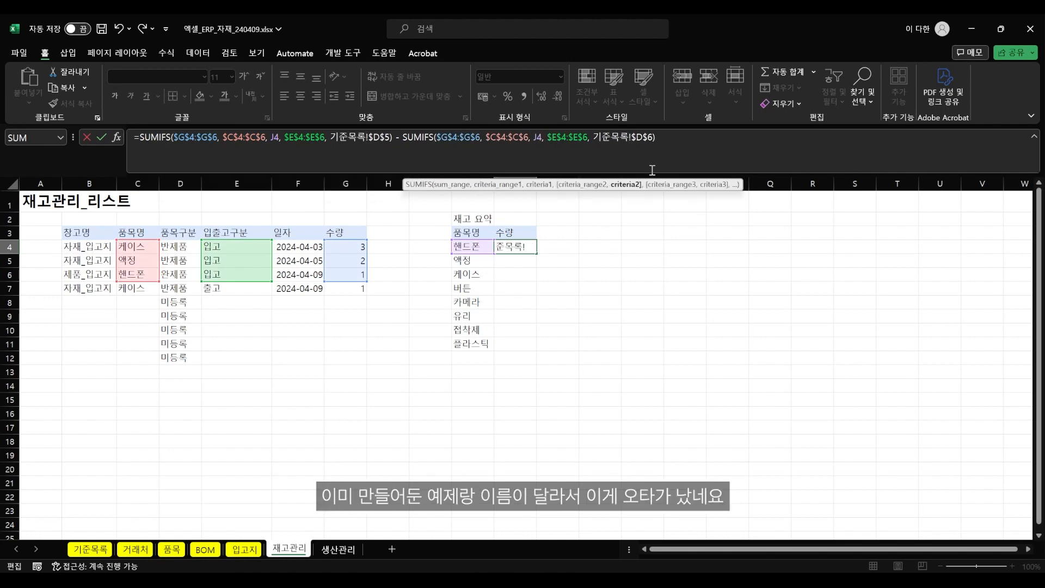
key("Return")
key("Up")
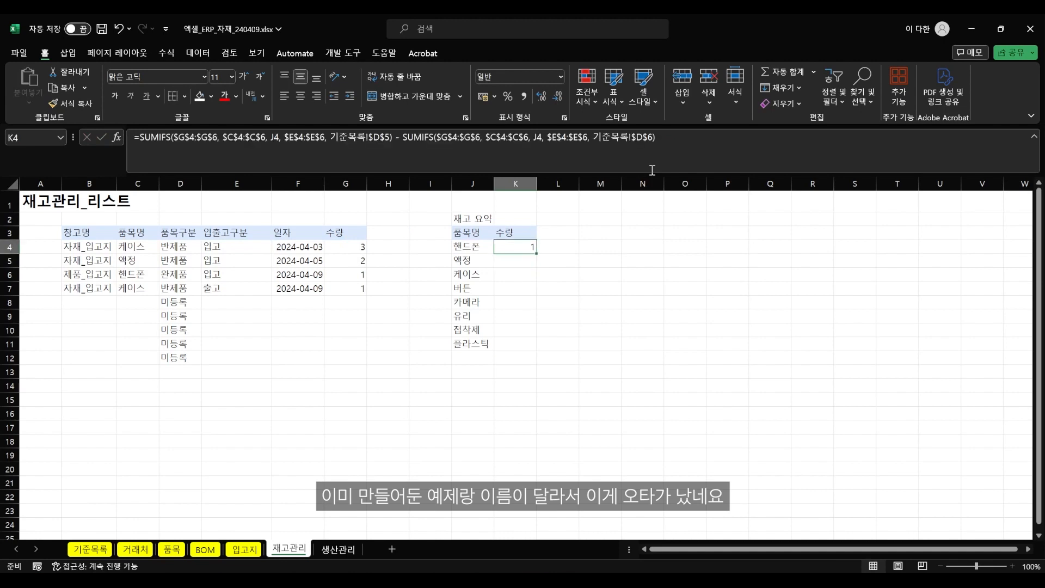
left_click(609, 137)
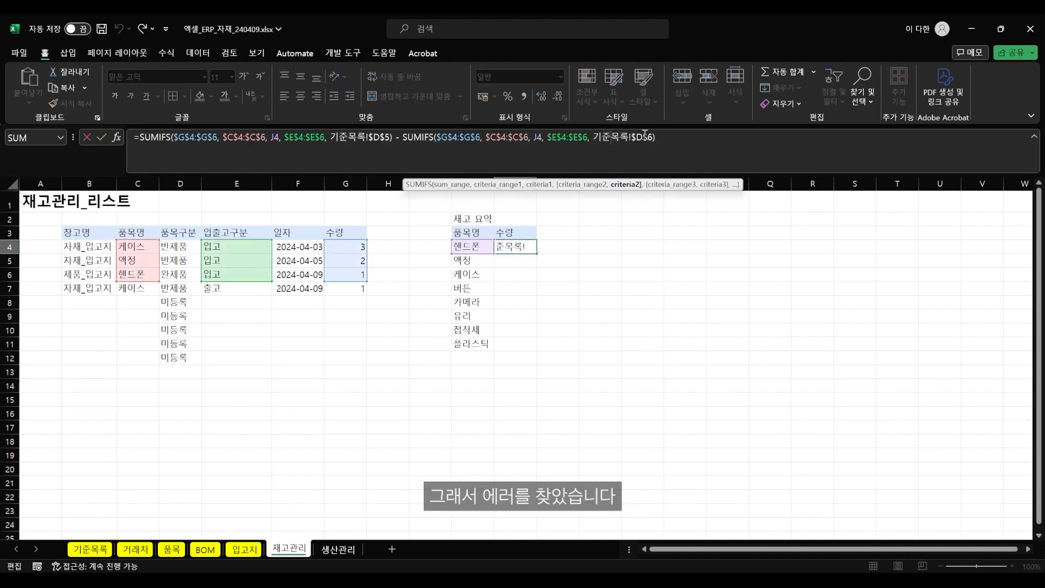
left_click(581, 275)
left_click(520, 247)
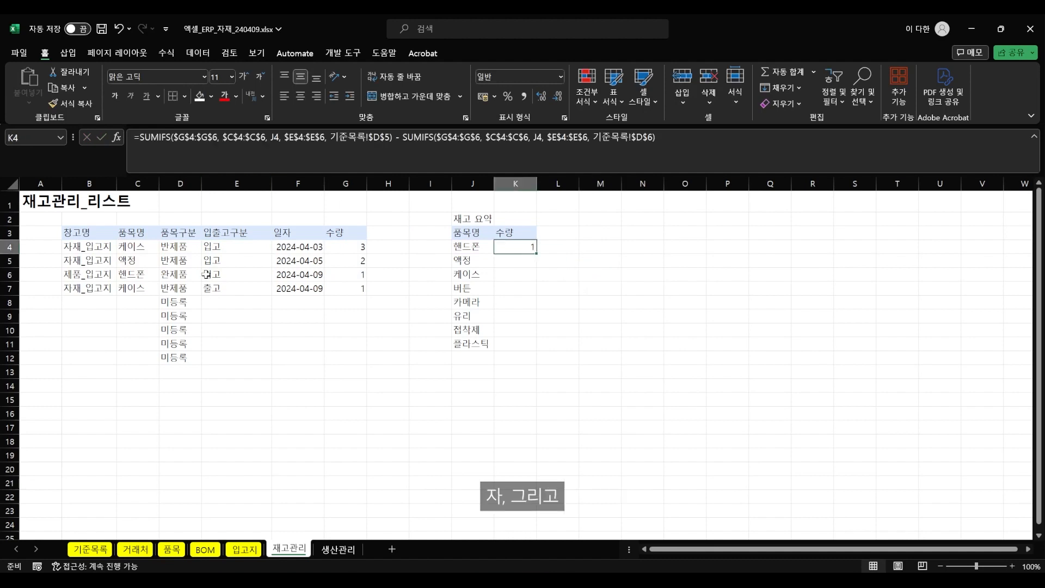
- Extend the first SUMIFS in K4 to row 10, using ranges $G$4:$G$10, $C$4:$C$10 and $E$4:$E$10
double_click(516, 249)
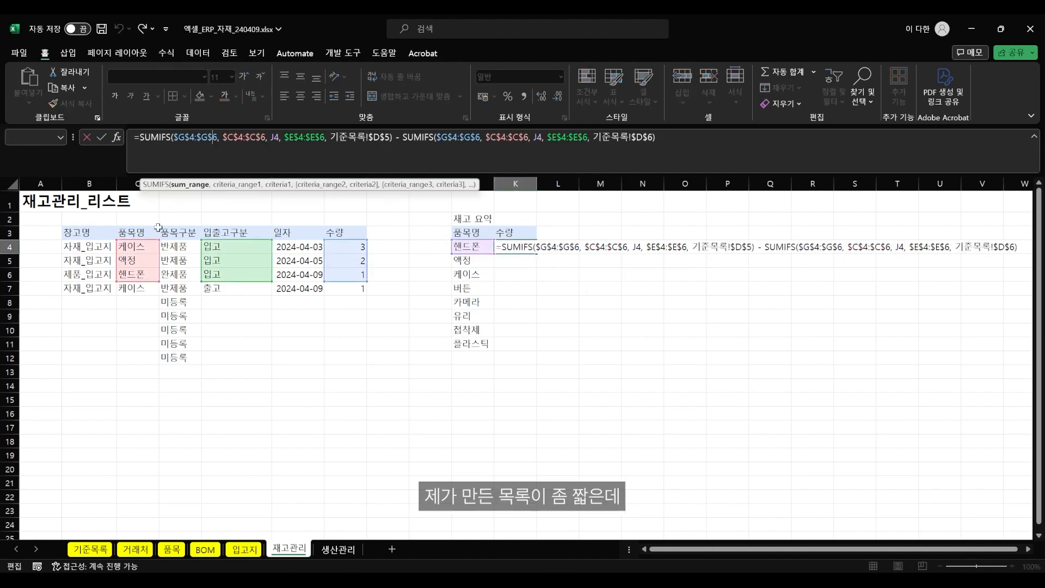
key("Delete")
type("10")
key("Right")
key("Right")
key("Right")
key("Right")
key("Right")
key("Right")
key("Right")
key("Right")
key("Right")
key("Right")
key("Right")
key("Right")
key("Left")
key("BackSpace")
type("1")
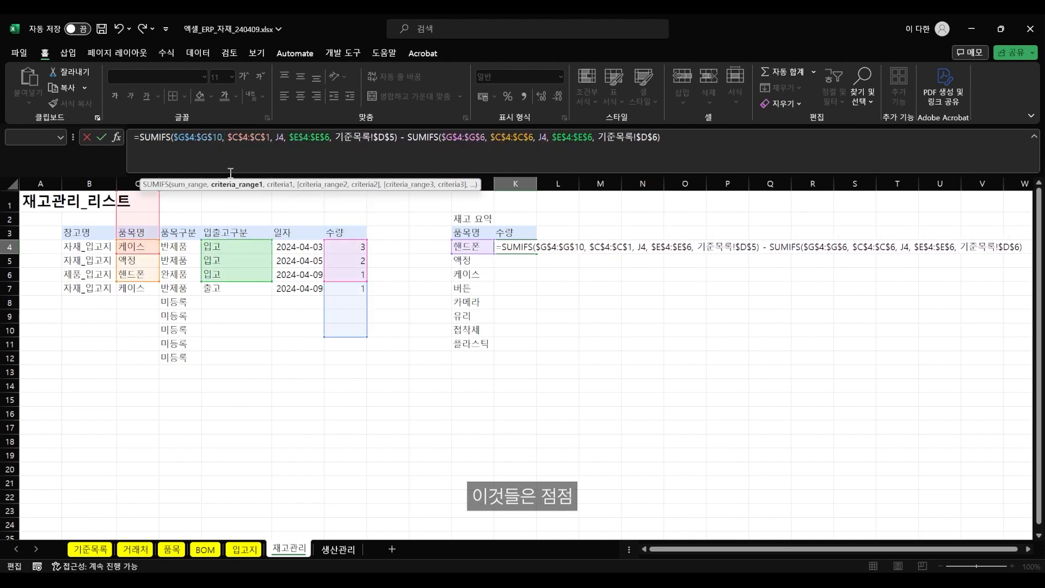
type("0")
key("Right")
key("Right")
key("Right")
key("Right")
key("Right")
key("Right")
key("Right")
key("Right")
key("Right")
key("Right")
key("Right")
key("Right")
key("Right")
key("Right")
key("Right")
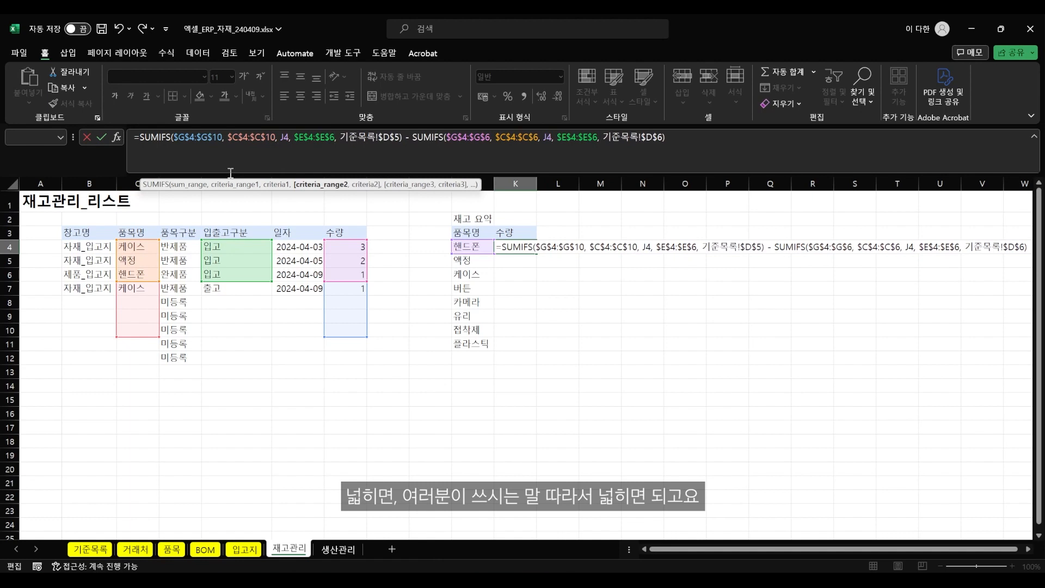
key("BackSpace")
type("10")
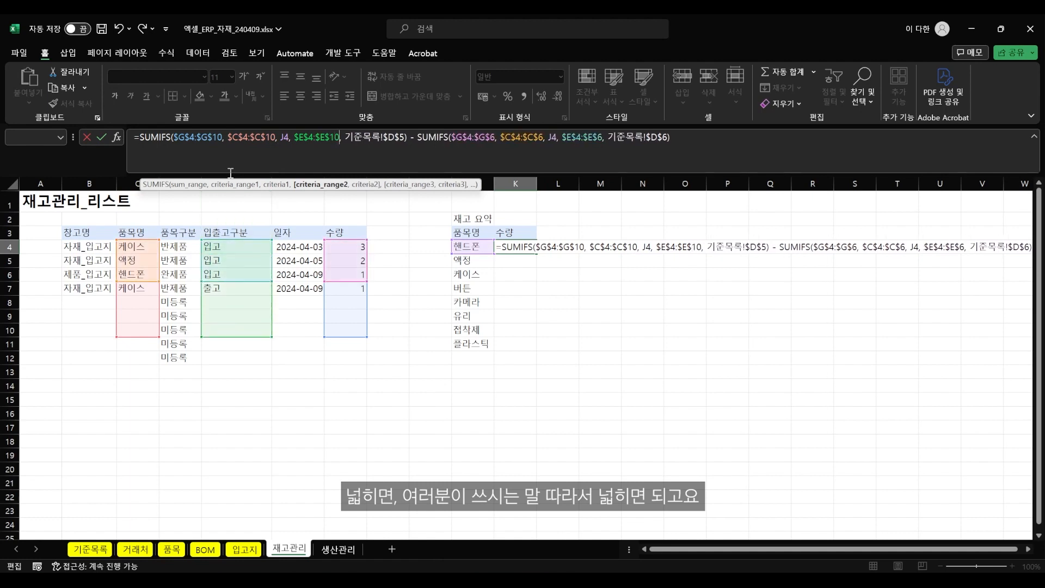
- Extend the second SUMIFS in K4 to the same row 10 ranges for columns G, C and E
left_click(491, 138)
key("BackSpace")
type("10")
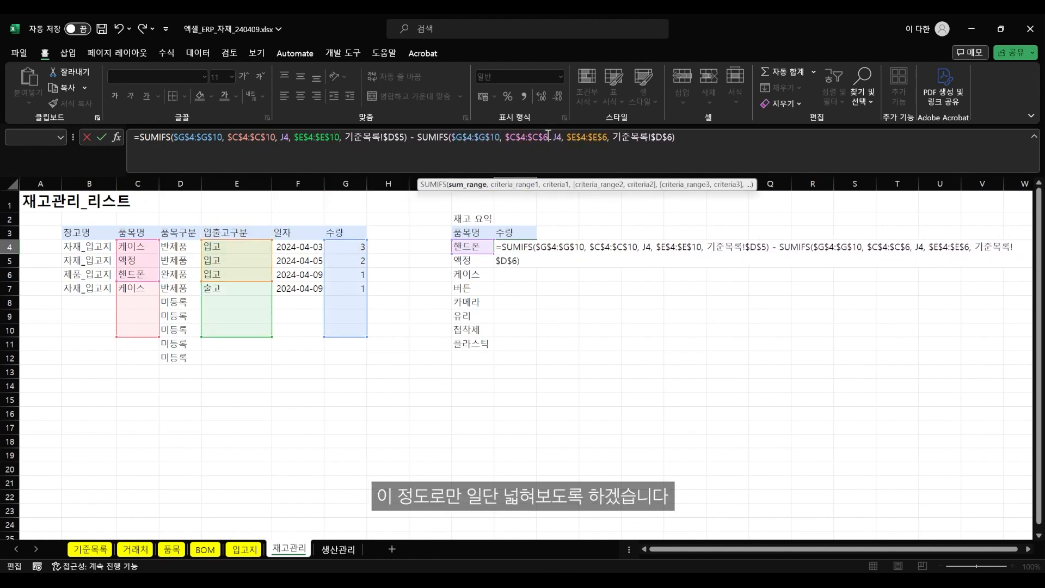
left_click(546, 138)
key("BackSpace")
type("10")
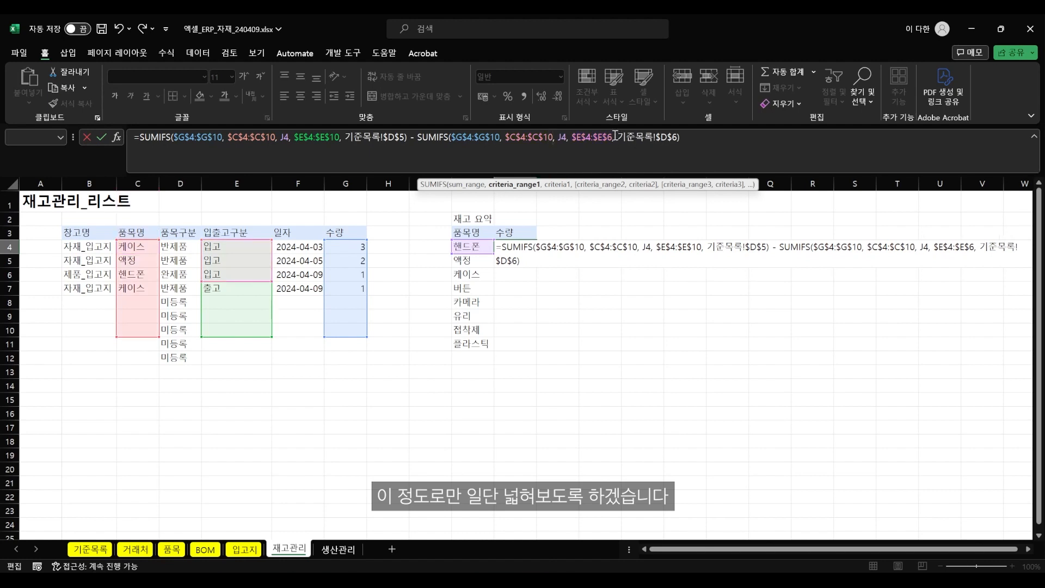
left_click(609, 137)
key("BackSpace")
type("10")
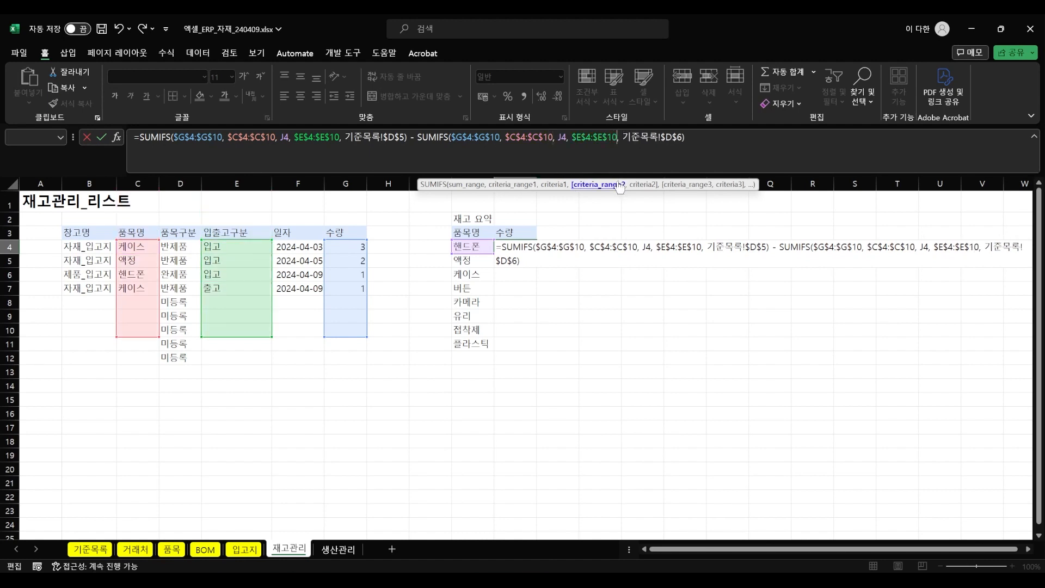
key("Return")
- Fill the K4 stock formula down to K11 and check the quantities for 핸드폰 and 케이스
left_click(527, 248)
left_click_drag(537, 254, 537, 350)
left_click(605, 315)
left_click(518, 245)
left_click(511, 274)
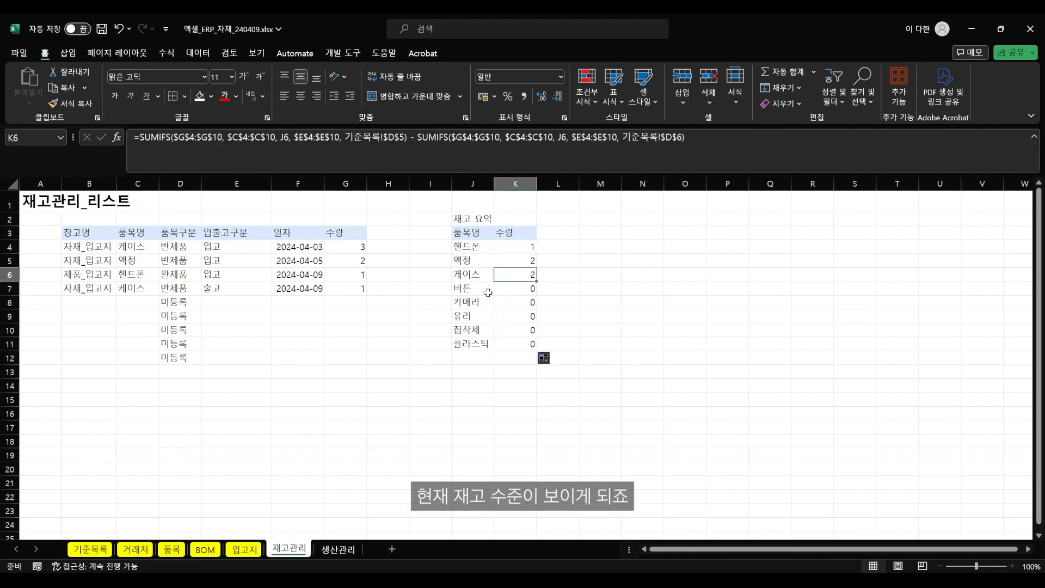
- Set the 출고 quantity for 케이스 in G7 to 3 and check its stock in K6
left_click(358, 291)
type("3")
left_click(347, 330)
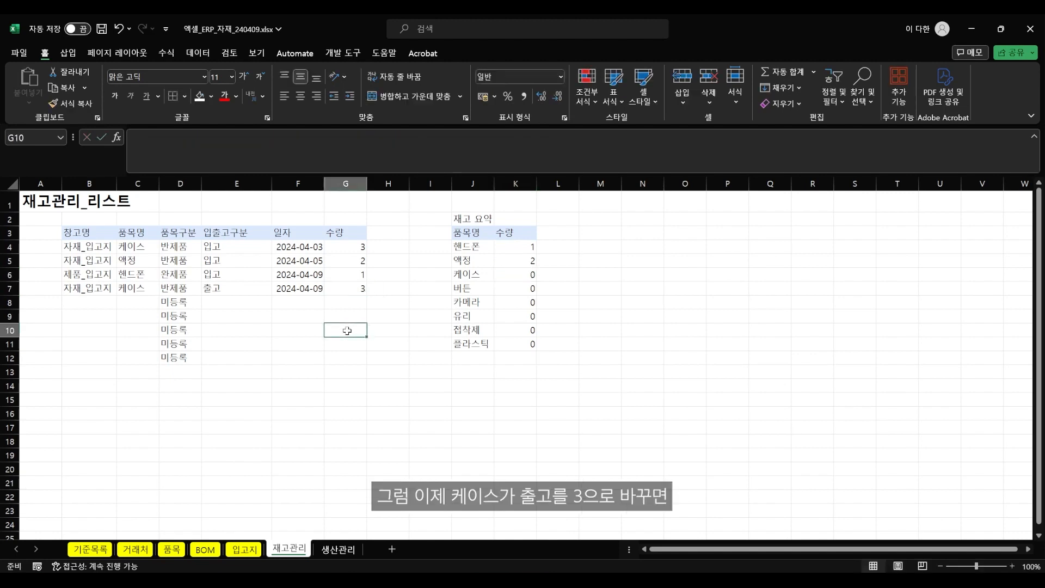
left_click(504, 279)
- Try a 케이스 출고 quantity of 2 in G7, and finish with the quantity set to 1
left_click(355, 285)
type("2")
left_click(376, 341)
left_click(366, 294)
type("1")
key("Return")
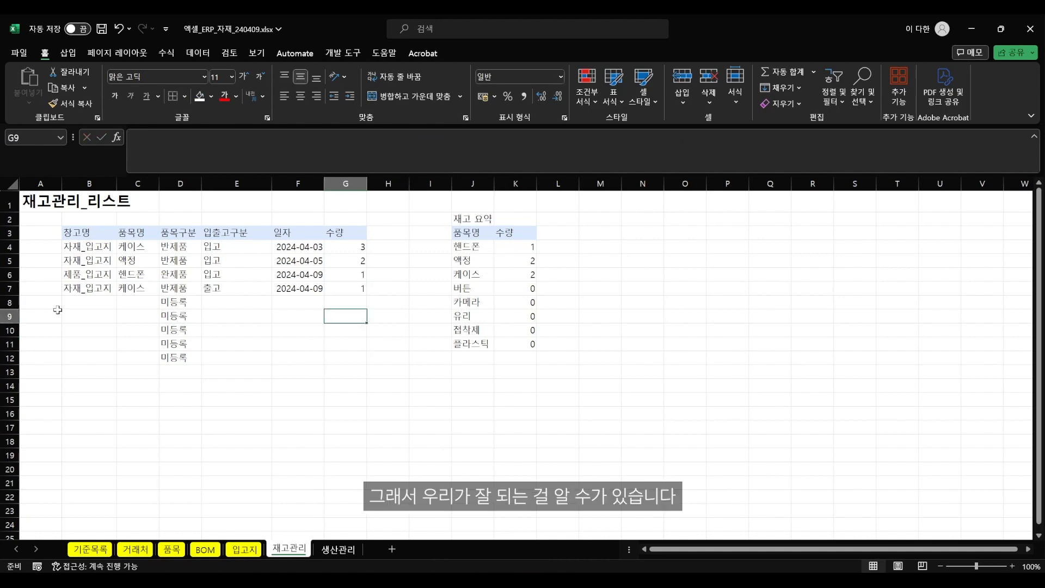
- Start a new transaction in row 8 with 자재_입고지 as the warehouse and 액정 as the item
left_click(82, 303)
left_click(122, 303)
left_click(114, 315)
left_click(180, 302)
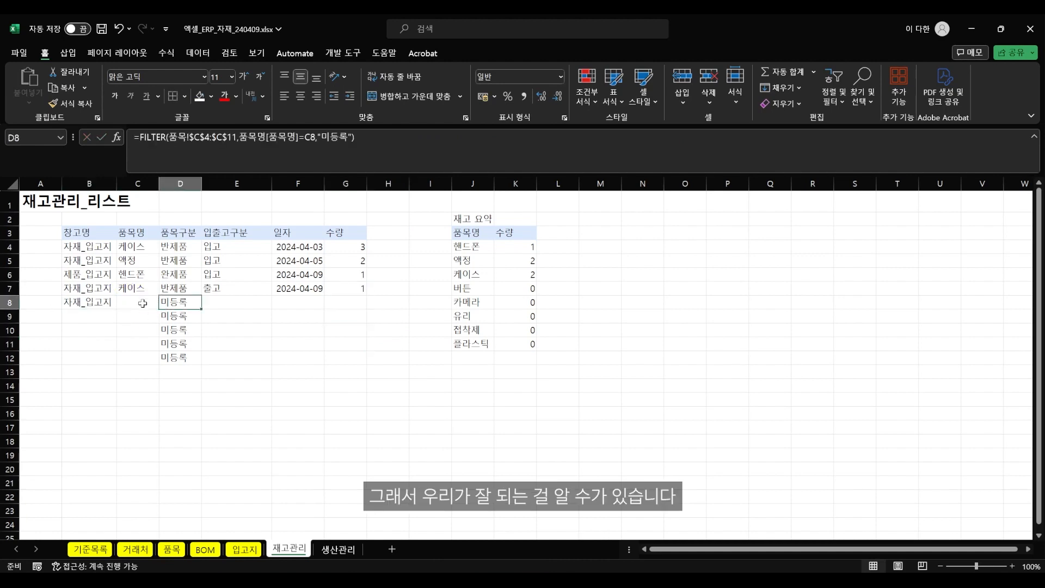
left_click(137, 303)
left_click(164, 303)
left_click(133, 330)
- Choose 출고 as the transaction type for the 액정 entry in E8
left_click(232, 302)
left_click(276, 304)
left_click(247, 332)
- Copy the date 2024-04-09 from F7 into F8 for the 액정 transaction
left_click(354, 306)
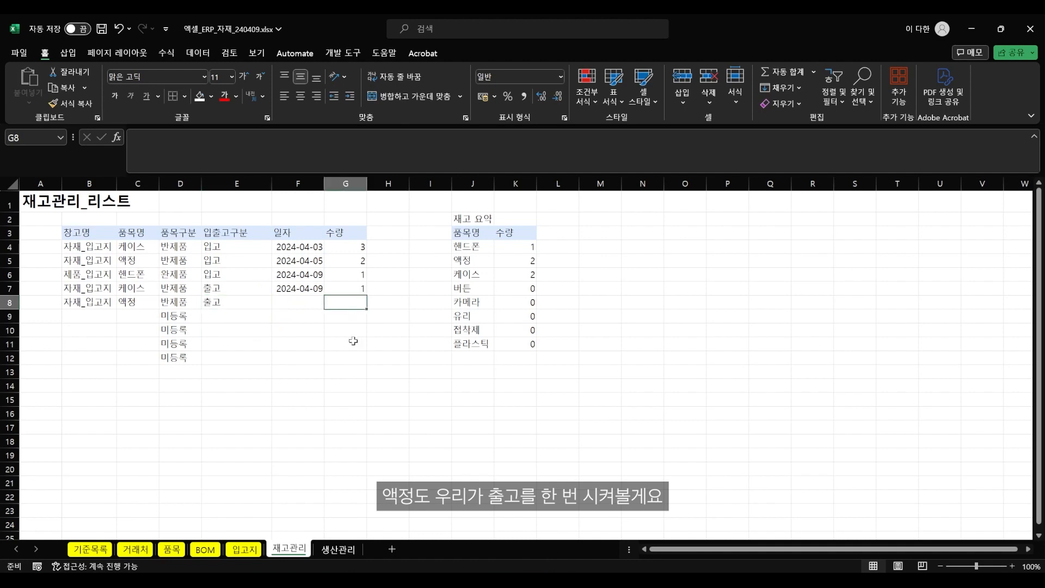
left_click(298, 291)
left_click(302, 302)
left_click(305, 286)
key("ctrl+c")
left_click(306, 304)
key("ctrl+v")
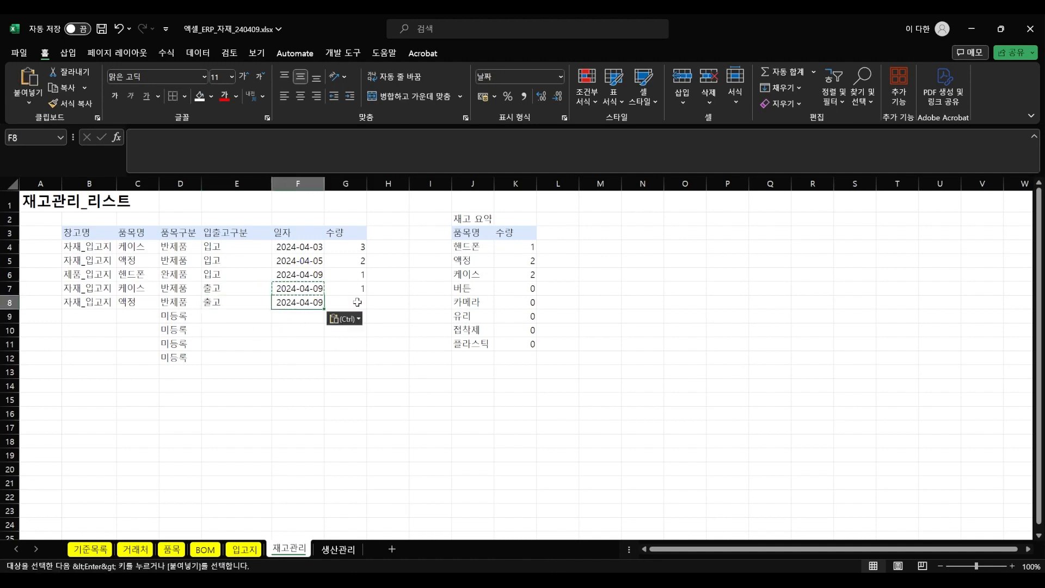
- Enter a quantity of 1 for the 액정 출고 transaction in G8 and save the workbook
left_click(350, 304)
type("1")
left_click(350, 356)
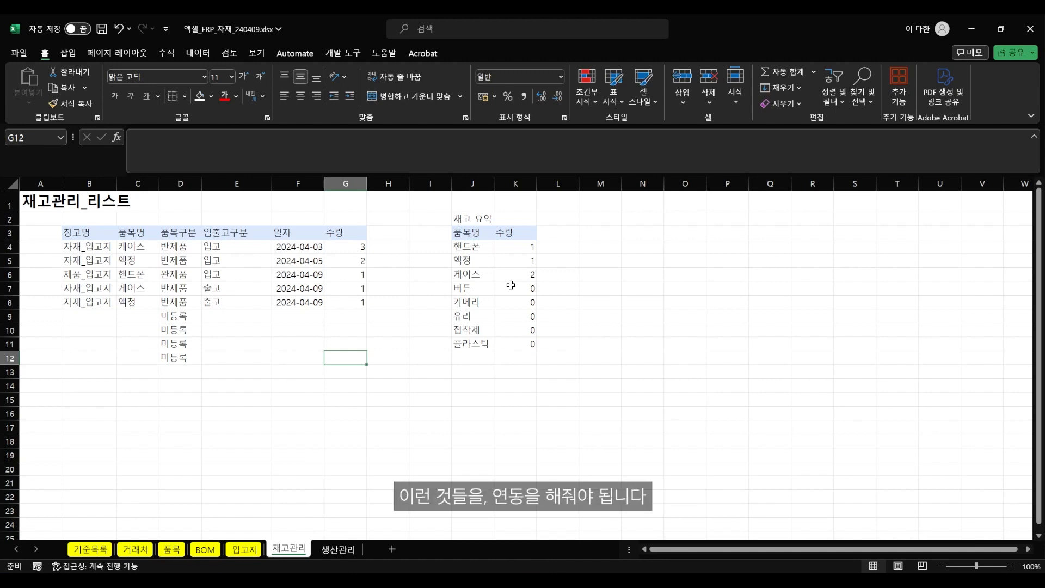
key("ctrl+s")
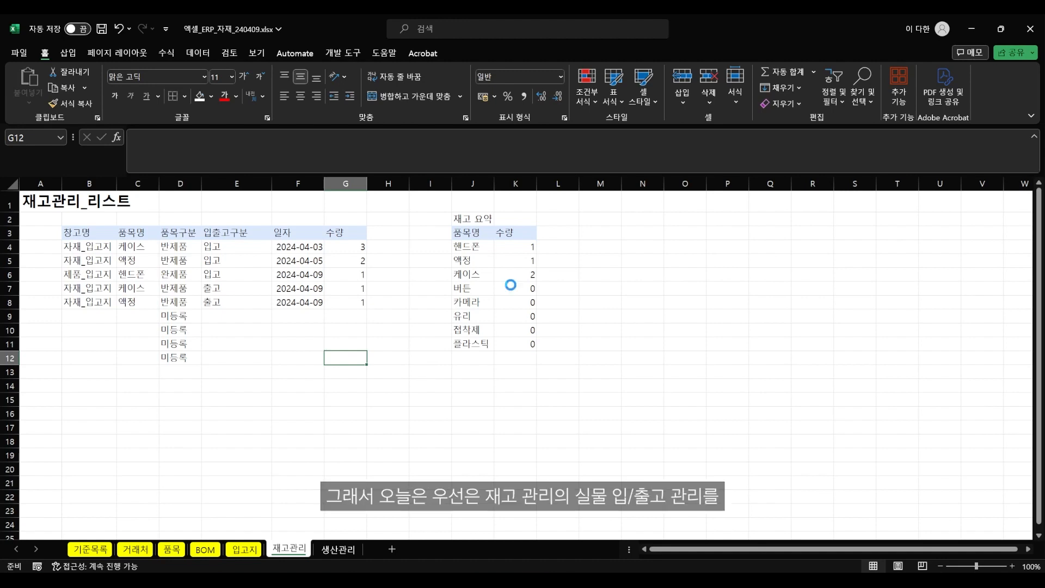